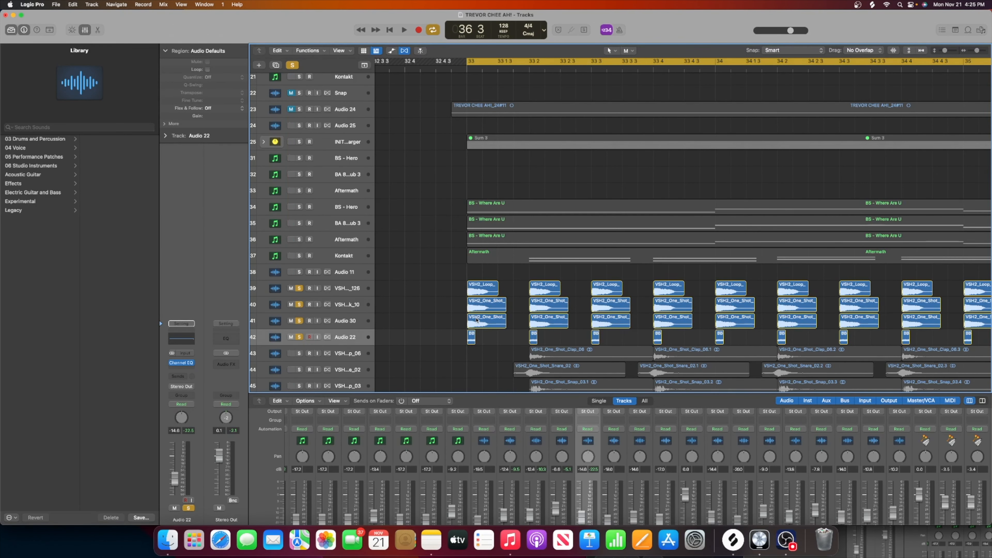
# Step: Solo the summing stack on track 25 along with the already soloed drum tracks 39 to 42 and play the section
pyautogui.scroll(-3, 476, 319)
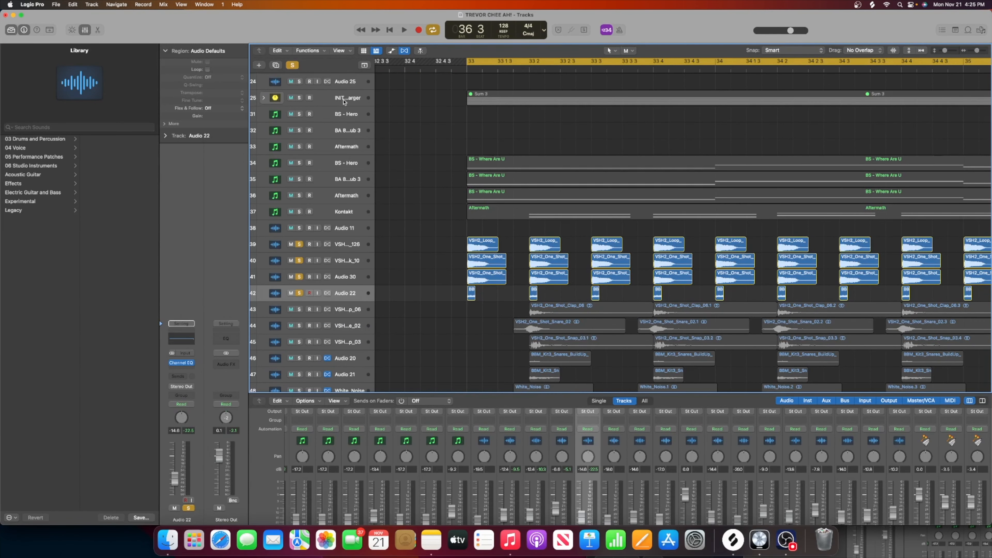
pyautogui.click(299, 98)
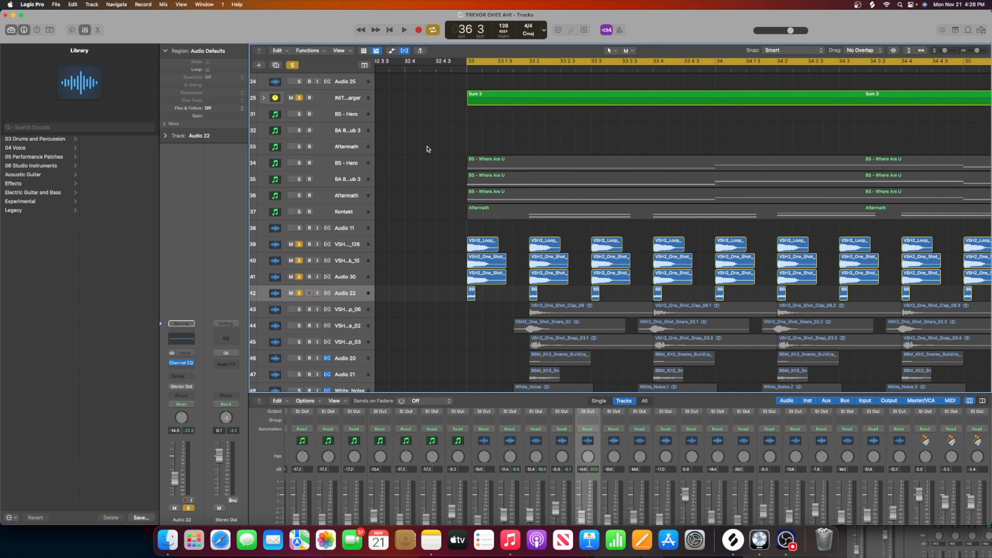
pyautogui.press('space')
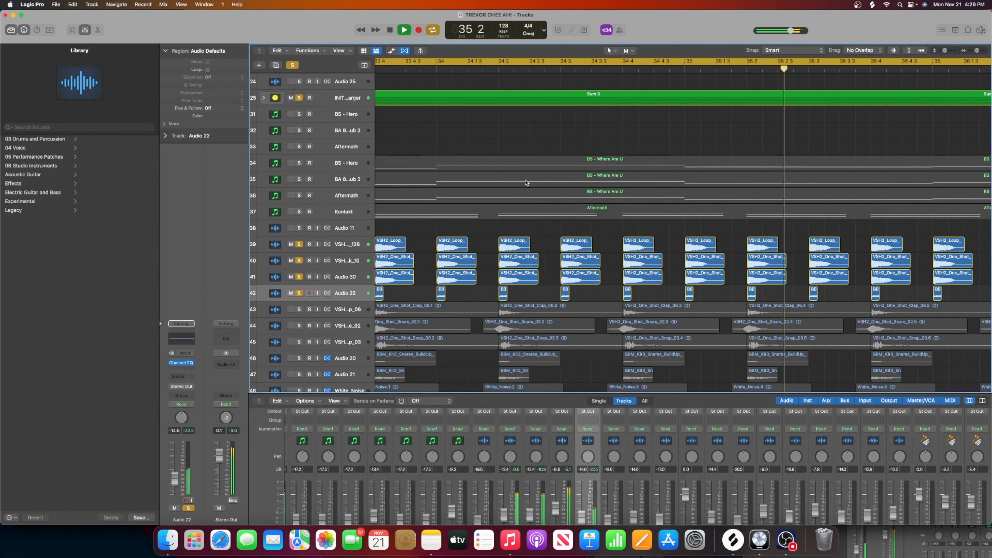
pyautogui.scroll(-4, 525, 182)
pyautogui.press('space')
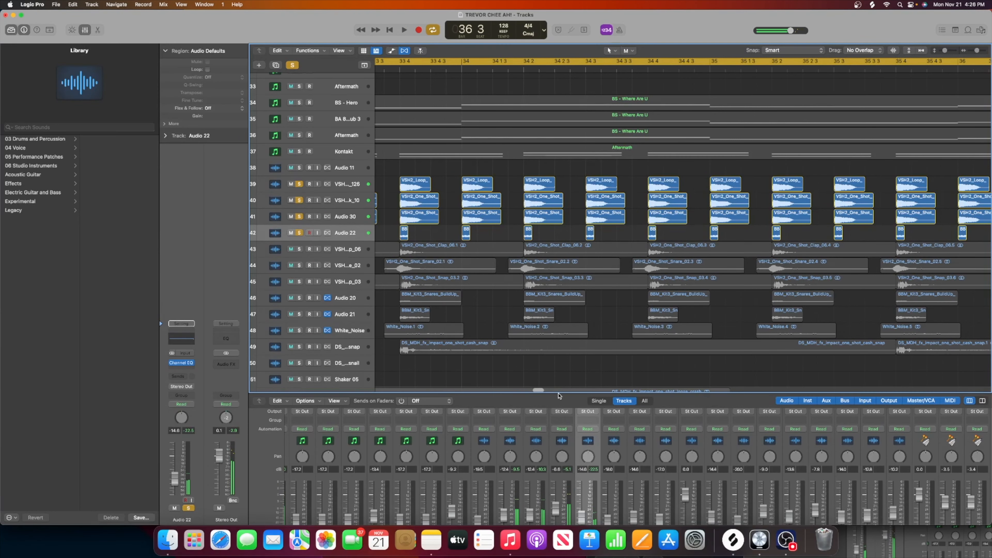
# Step: Enlarge the mixer to show the full channel strips and select the Sum 3 summing stack on track 25
pyautogui.moveTo(555, 394); pyautogui.dragTo(506, 227)
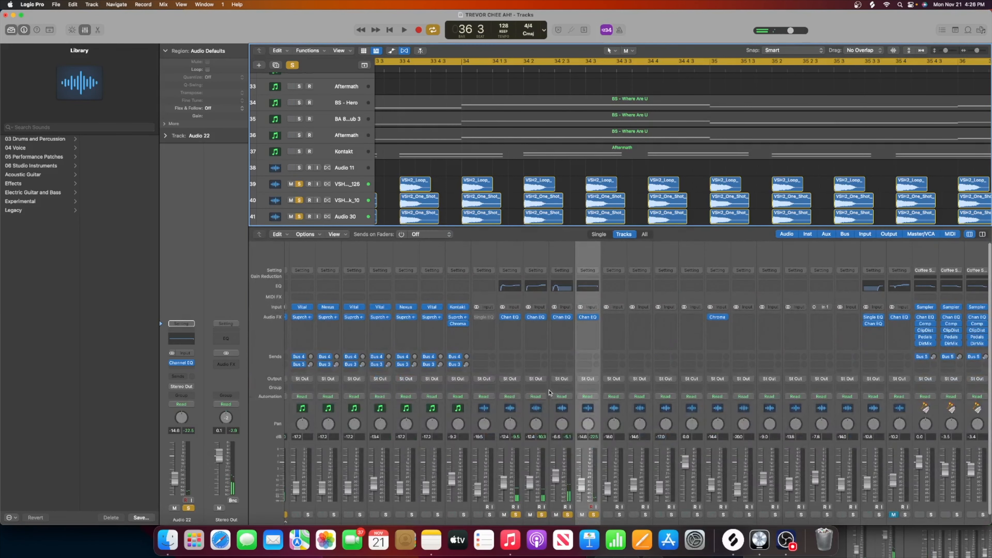
pyautogui.scroll(6, 400, 158)
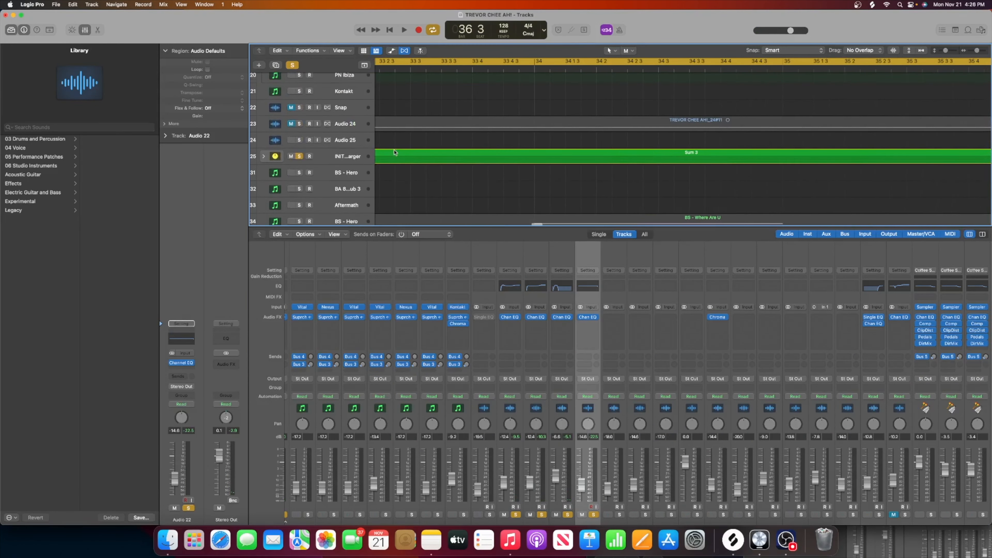
pyautogui.click(344, 159)
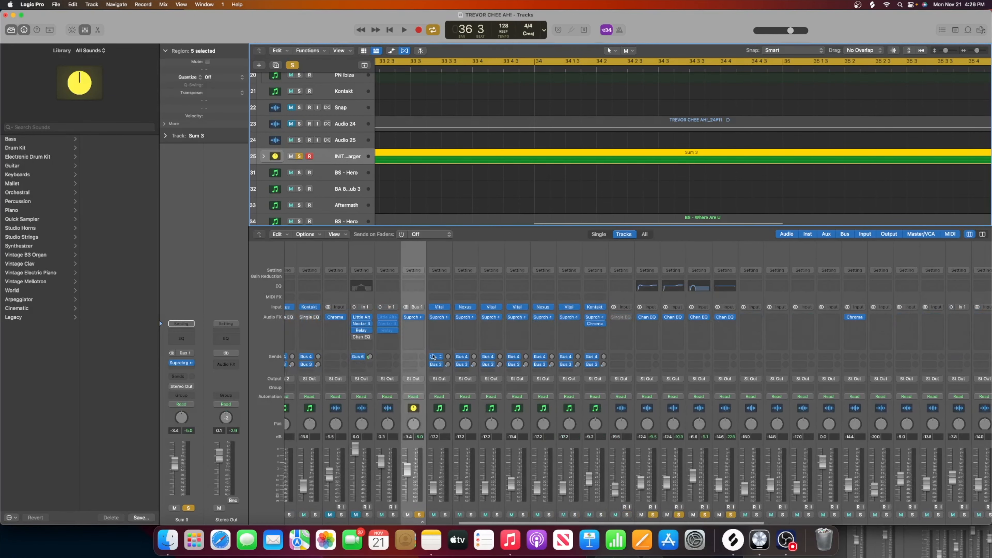
# Step: Expand the Sum 3 stack in the mixer and bring its five layer tracks into view
pyautogui.click(419, 522)
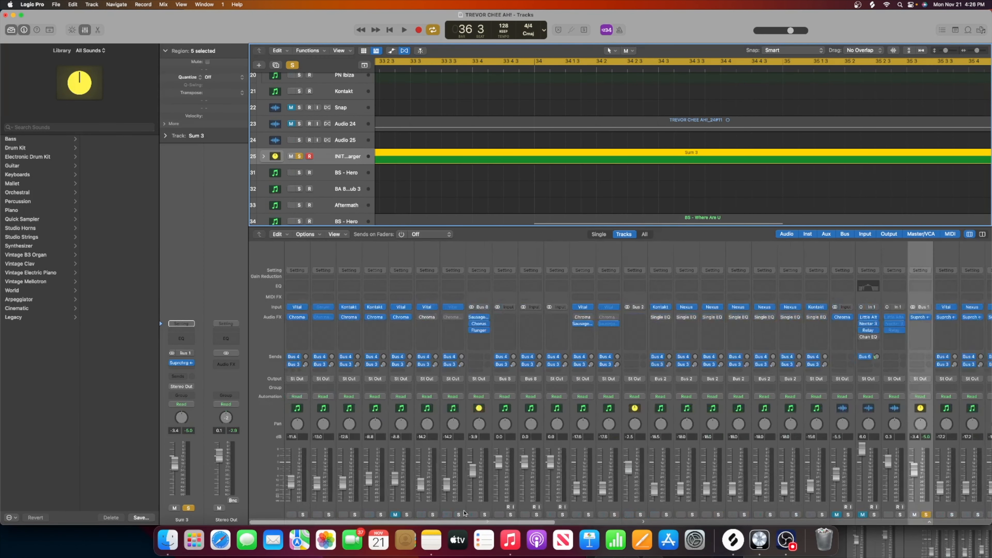
pyautogui.hscroll(10, 501, 499)
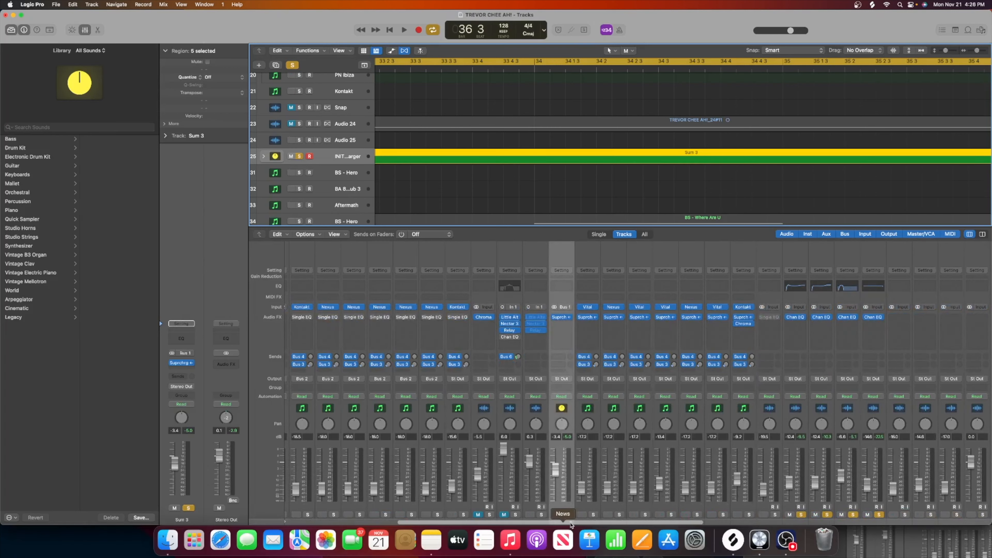
pyautogui.click(570, 521)
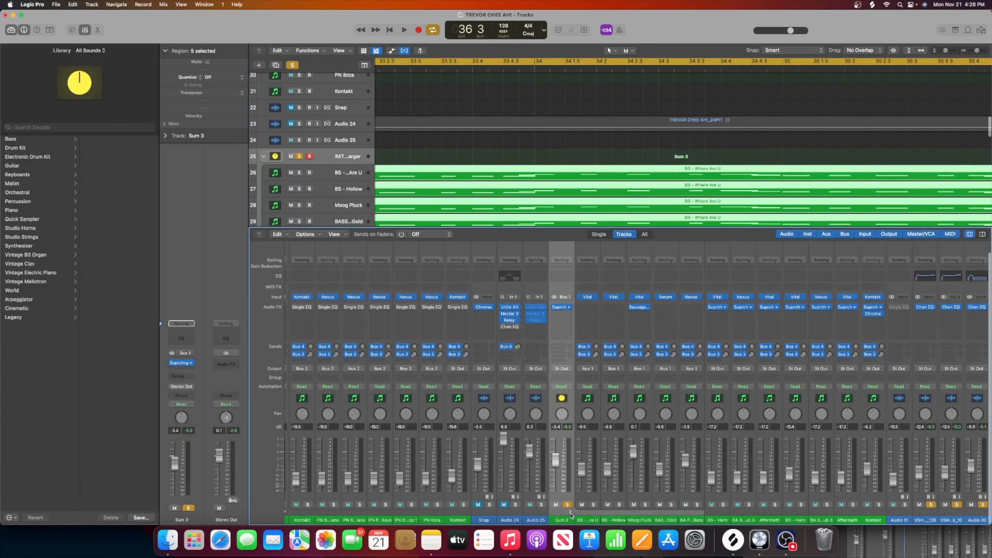
pyautogui.hscroll(2, 571, 508)
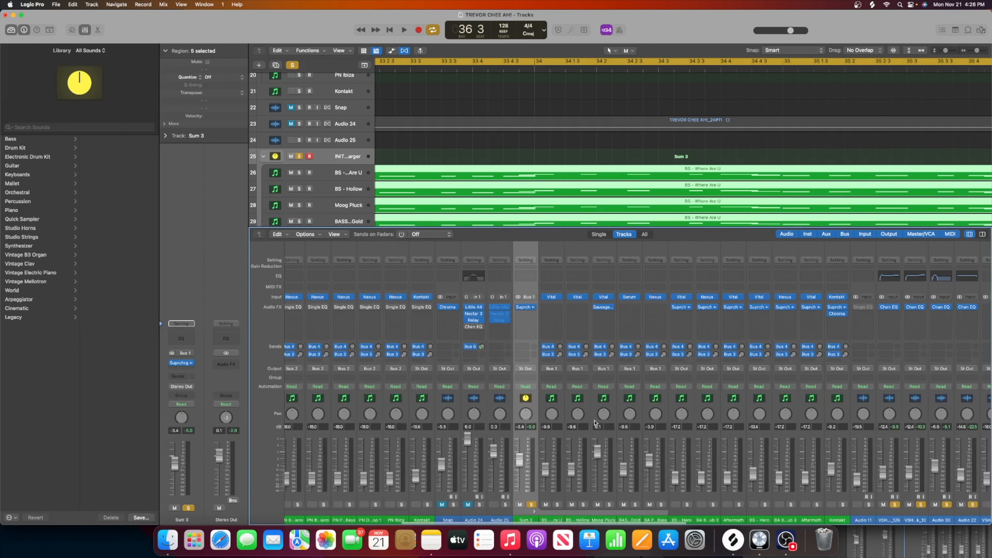
pyautogui.scroll(-2, 419, 190)
pyautogui.scroll(-2, 419, 190)
pyautogui.hscroll(-4, 418, 191)
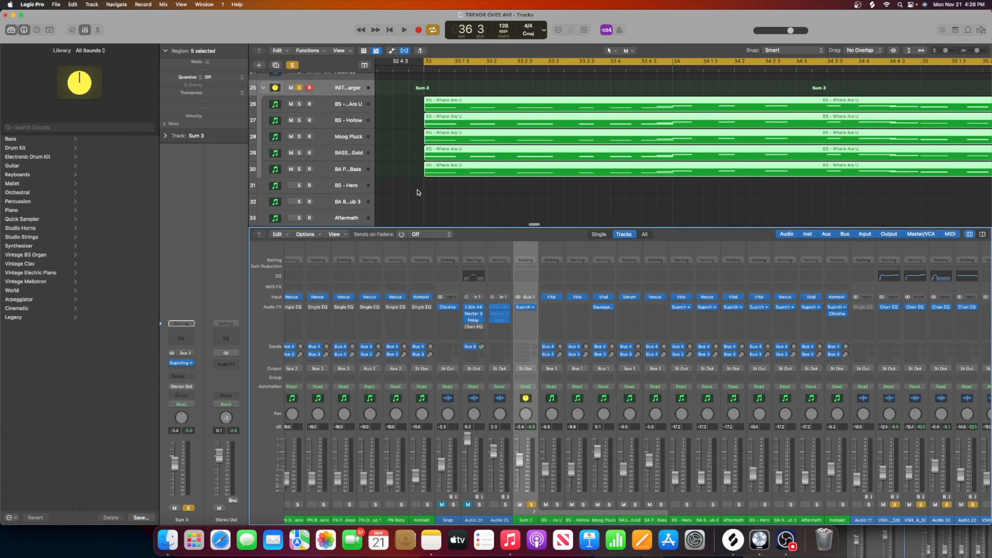
# Step: Clear the solos on drum tracks 39 to 42 and play the Sum 3 stack on its own
pyautogui.scroll(-8, 335, 160)
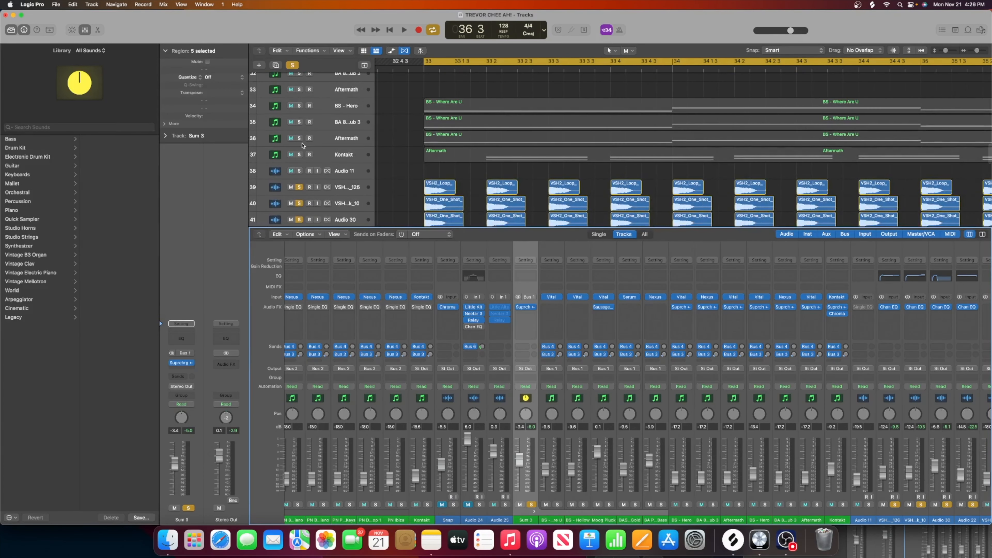
pyautogui.click(299, 189)
pyautogui.scroll(3, 308, 193)
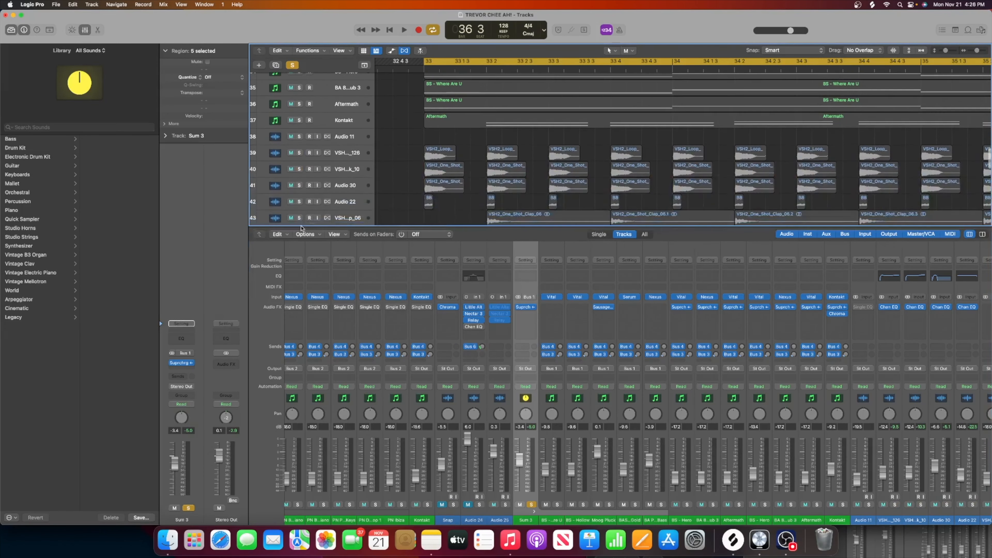
pyautogui.scroll(6, 316, 198)
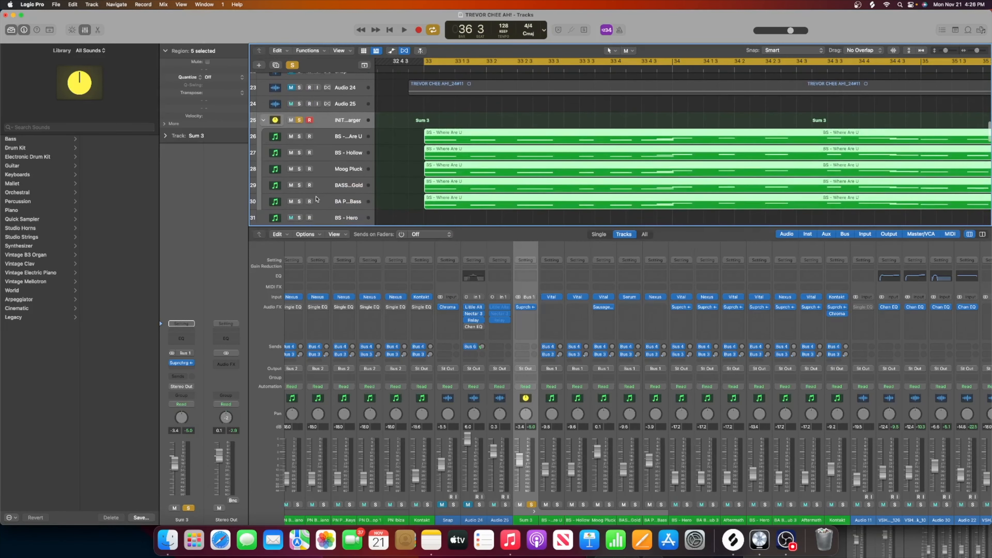
pyautogui.press('space')
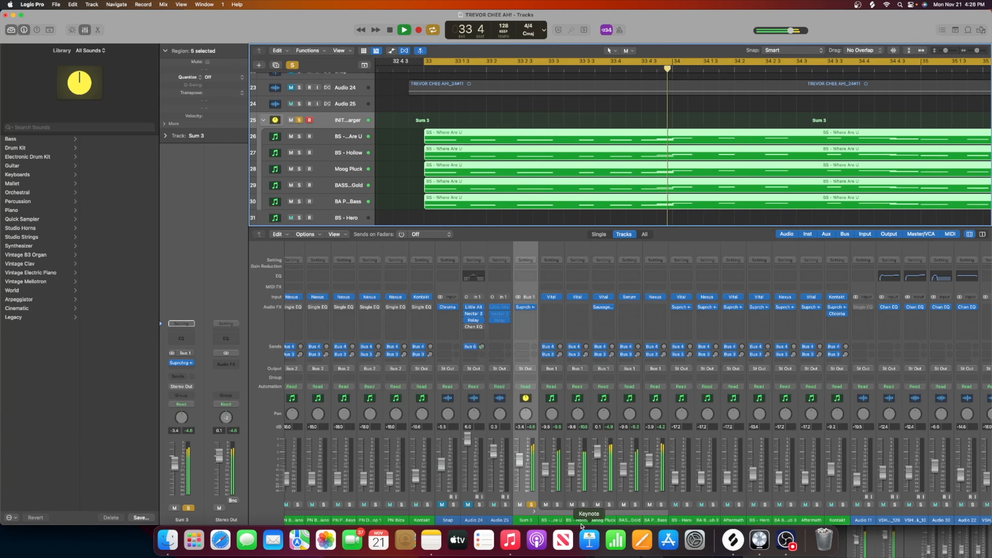
pyautogui.press('space')
# Step: Solo the BA Punchy Bass layer instead of the whole Sum 3 stack and play it
pyautogui.click(660, 509)
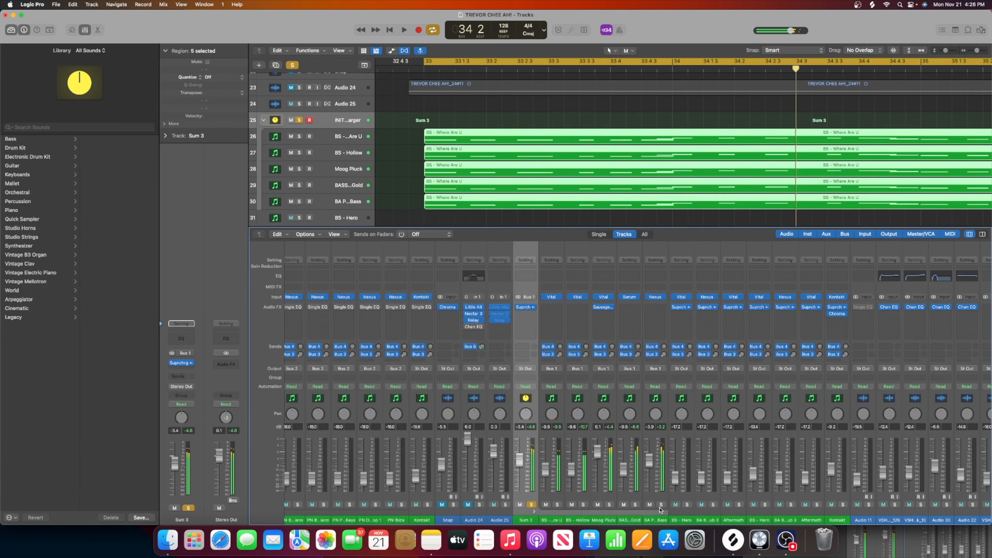
pyautogui.click(660, 506)
pyautogui.click(531, 505)
pyautogui.press('space')
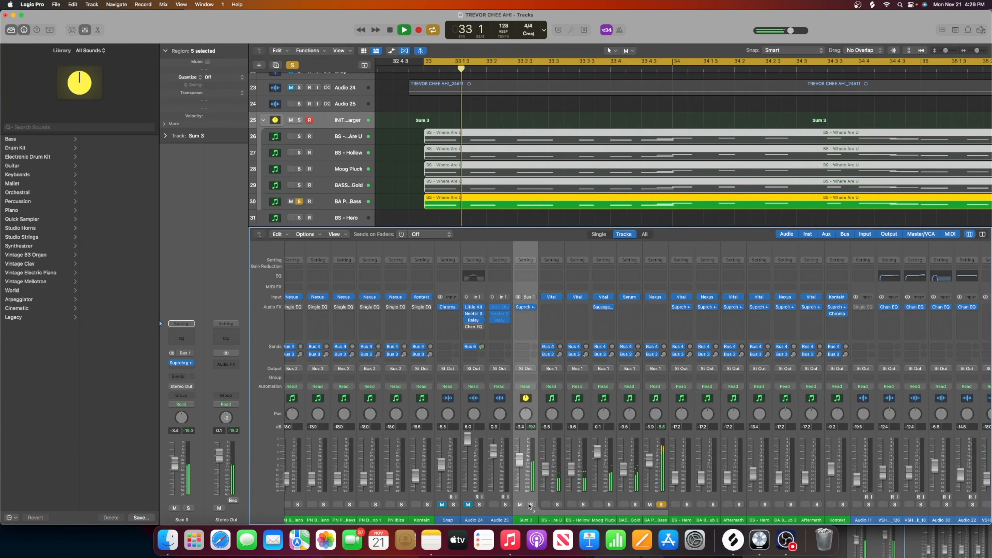
# Step: Audition the BASS...Gold layer and the Moog Pluck layer in turn, leaving only Moog Pluck soloed
pyautogui.click(635, 504)
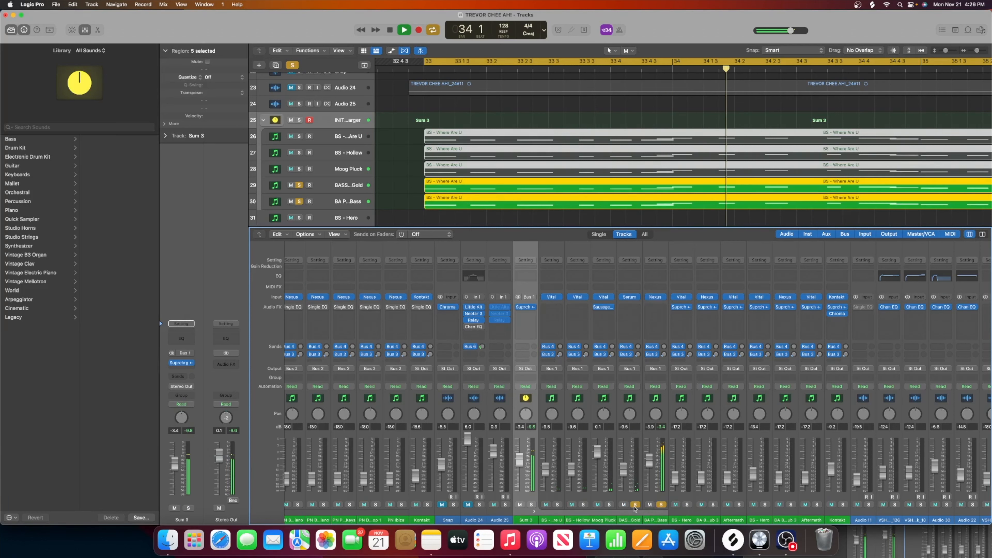
pyautogui.click(659, 504)
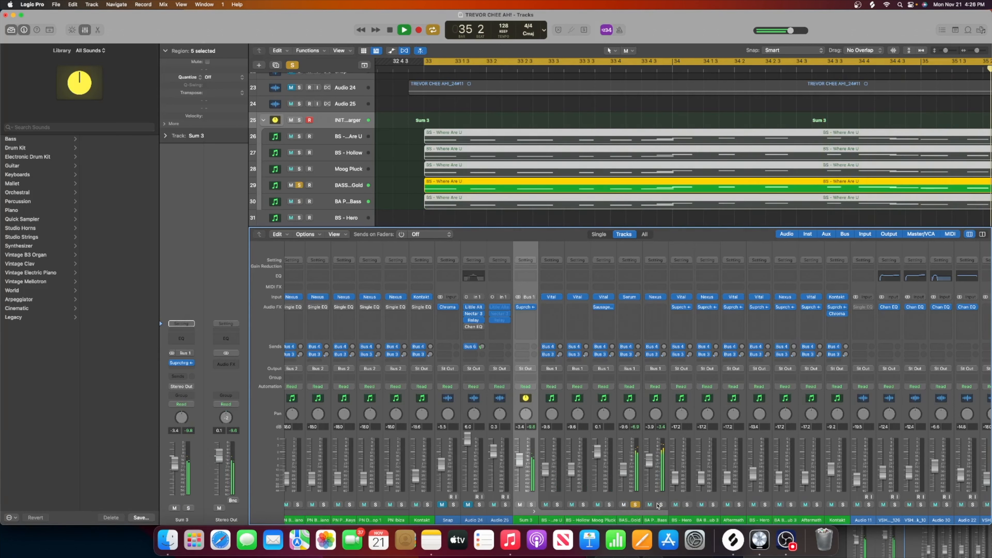
pyautogui.click(609, 504)
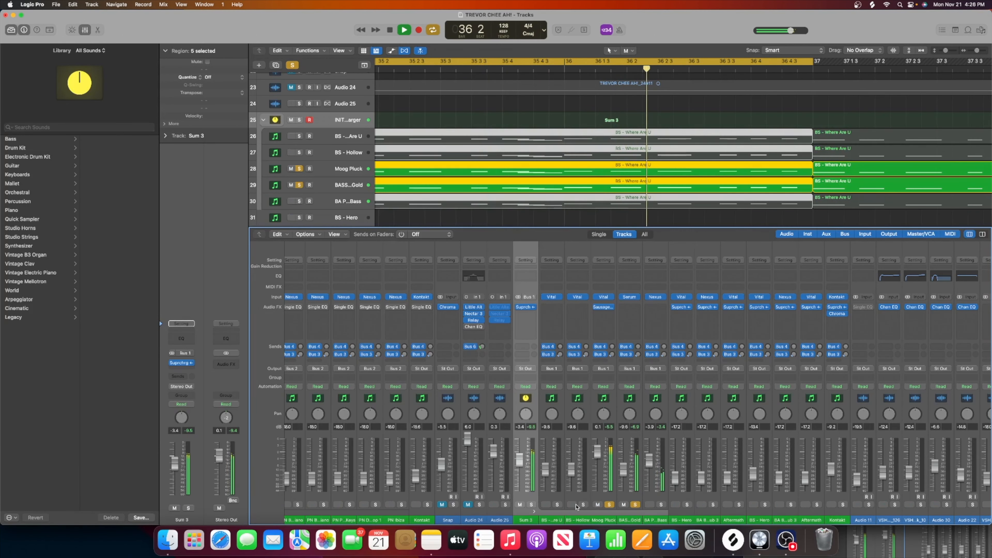
pyautogui.click(635, 504)
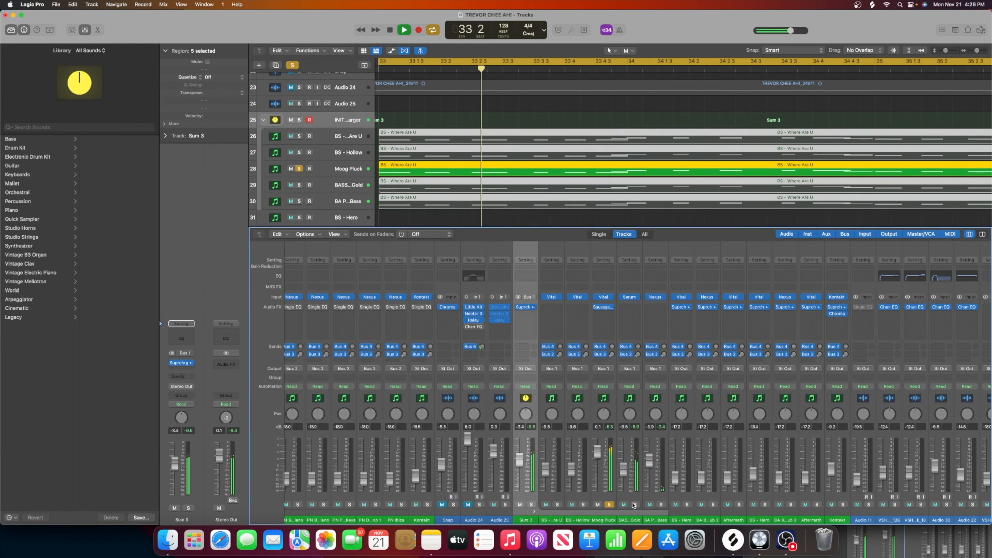
# Step: Audition the BS - Hollow and BS - Where Are U layers in turn, clear their solos, and stop playback with Sum 3 soloed
pyautogui.click(582, 505)
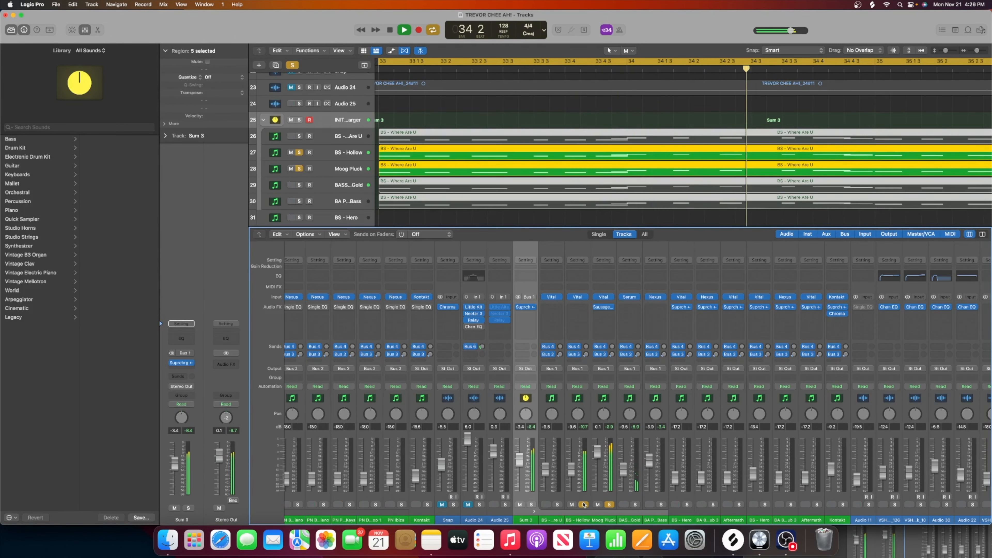
pyautogui.click(609, 505)
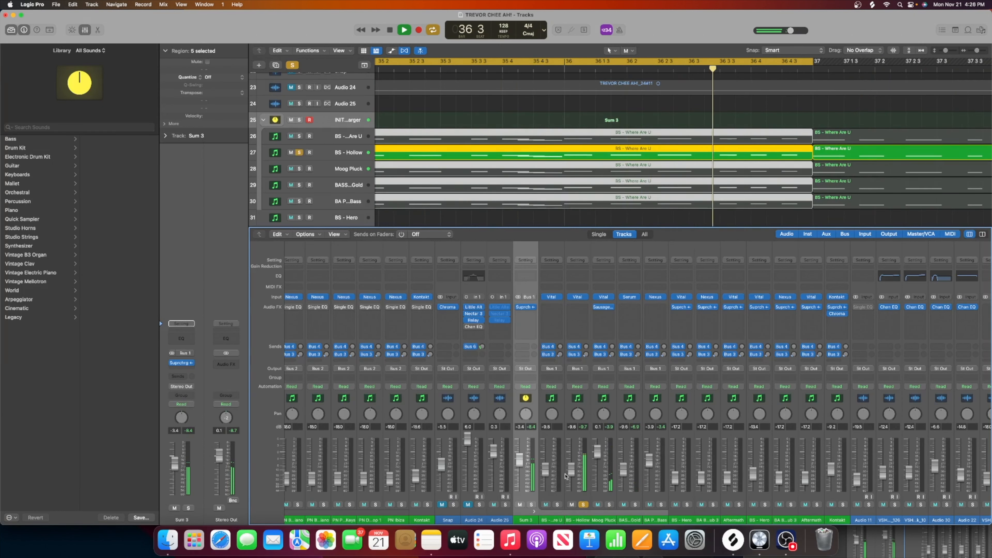
pyautogui.click(557, 504)
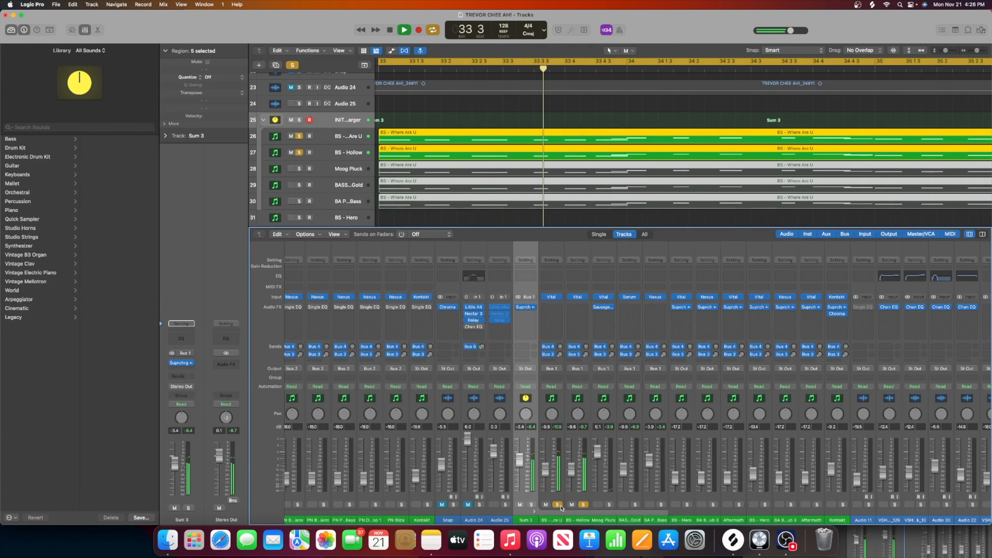
pyautogui.click(557, 505)
pyautogui.click(583, 505)
pyautogui.hotkey('ctrl', 's')
pyautogui.press('space')
# Step: Create a new track with duplicate settings from the BA Punchy Bass track in the Sum 3 stack
pyautogui.scroll(-4, 324, 208)
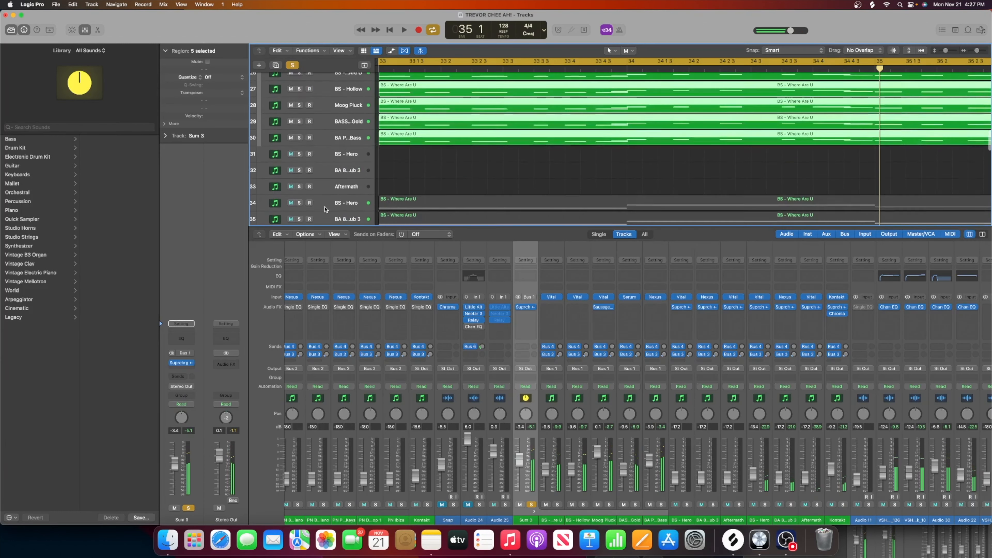
pyautogui.click(335, 172)
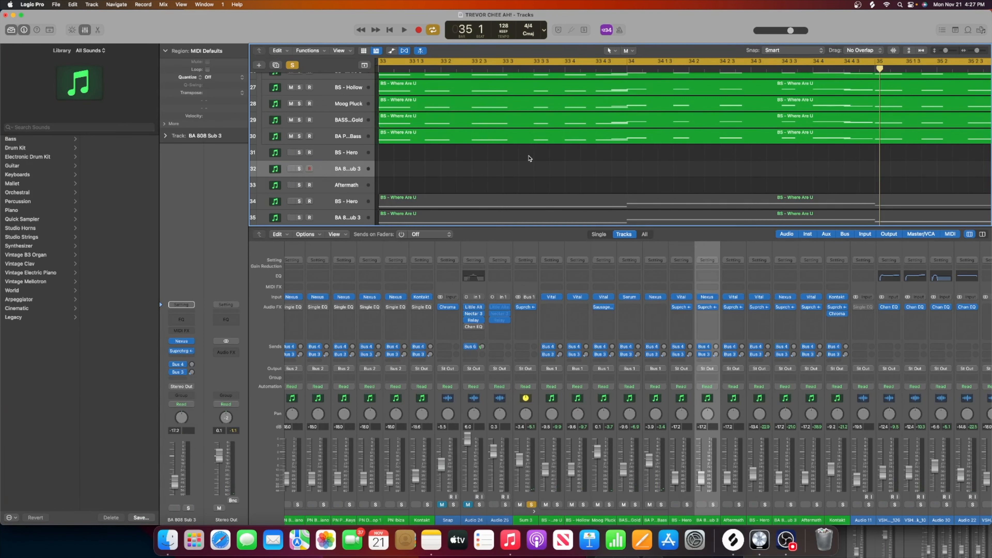
pyautogui.scroll(-2, 530, 158)
pyautogui.hscroll(5, 529, 159)
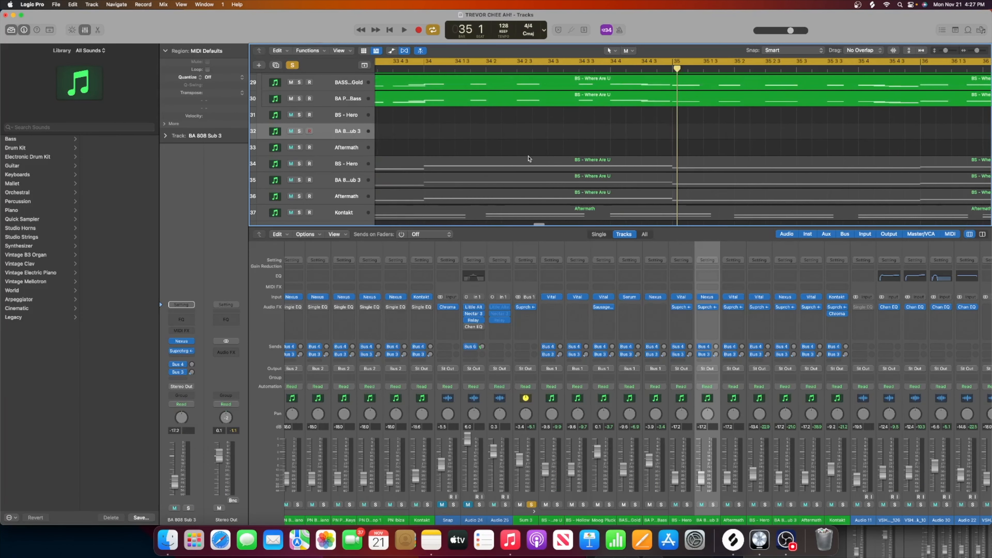
pyautogui.scroll(3, 371, 141)
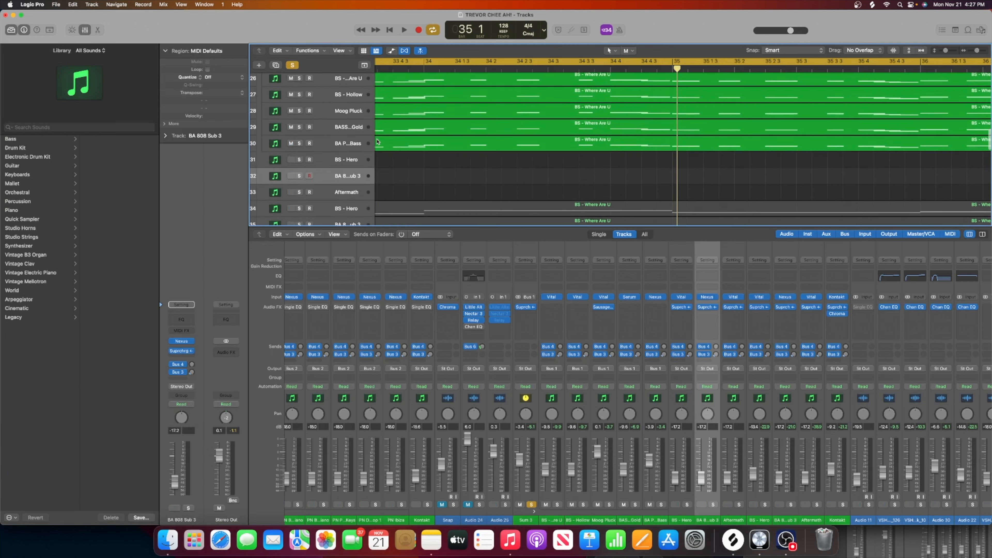
pyautogui.click(346, 144)
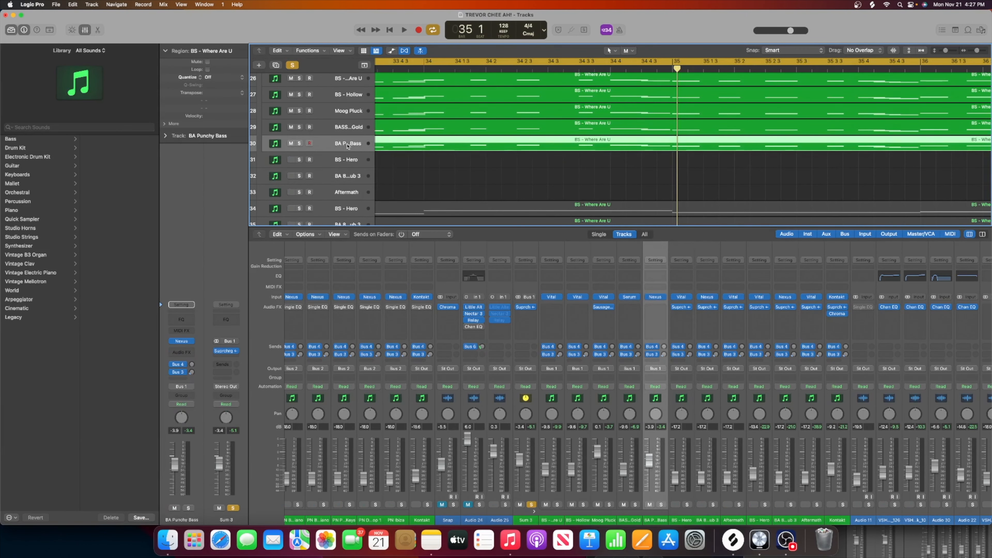
pyautogui.press('super+d')
pyautogui.hscroll(-3, 396, 169)
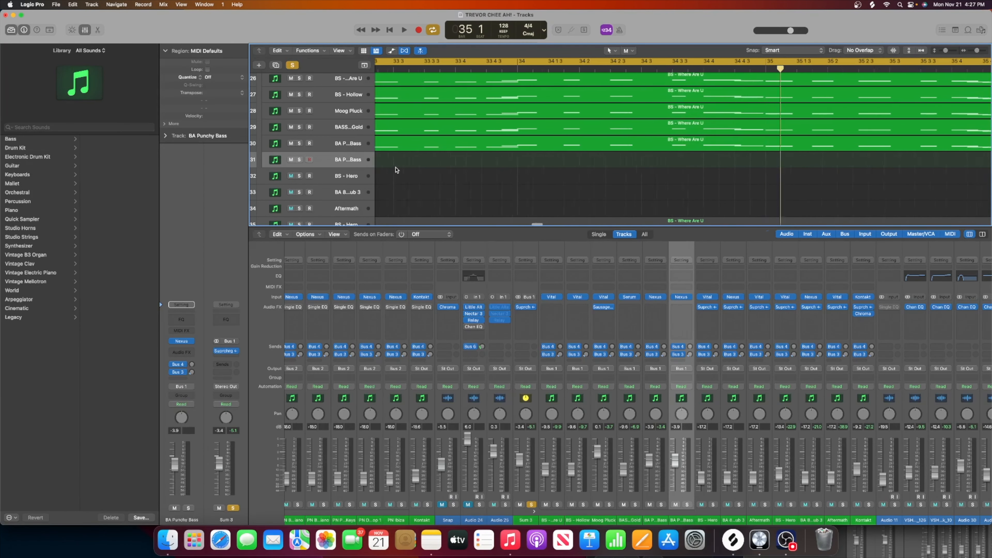
# Step: Replace the solo on Sum 3 with solos on its five layers, tracks 26 to 30, and play them together
pyautogui.hscroll(-5, 396, 169)
pyautogui.scroll(3, 394, 168)
pyautogui.click(300, 119)
pyautogui.click(300, 135)
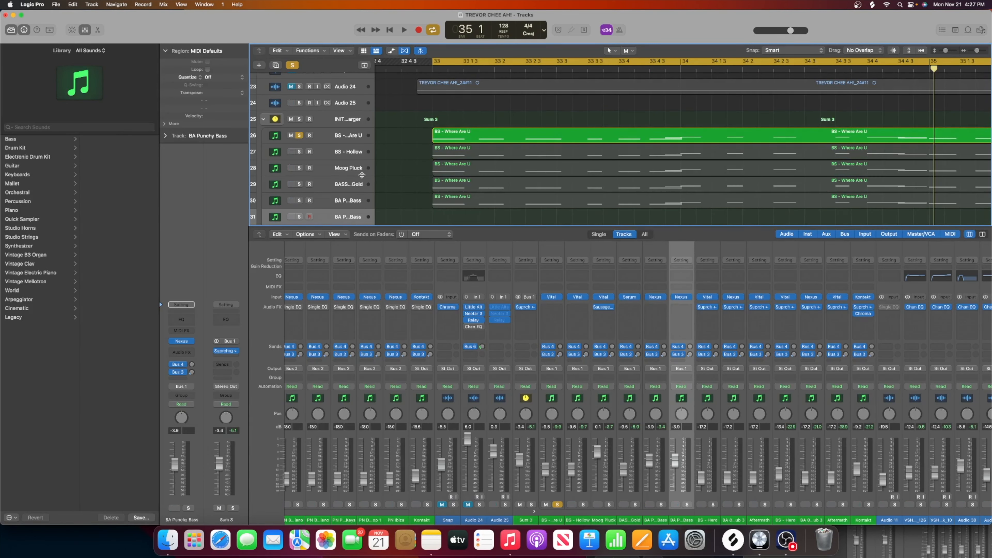
pyautogui.moveTo(298, 151); pyautogui.dragTo(303, 201)
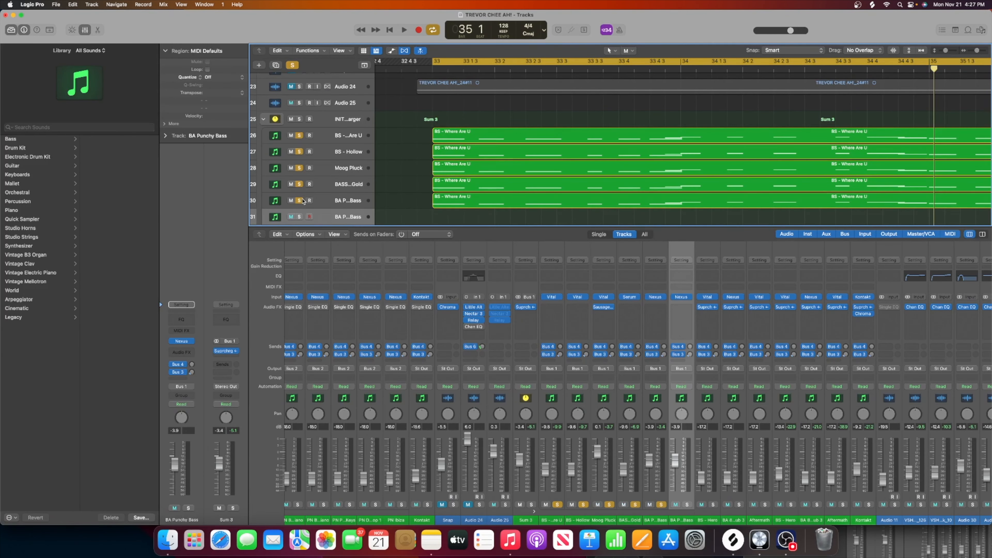
pyautogui.press('space')
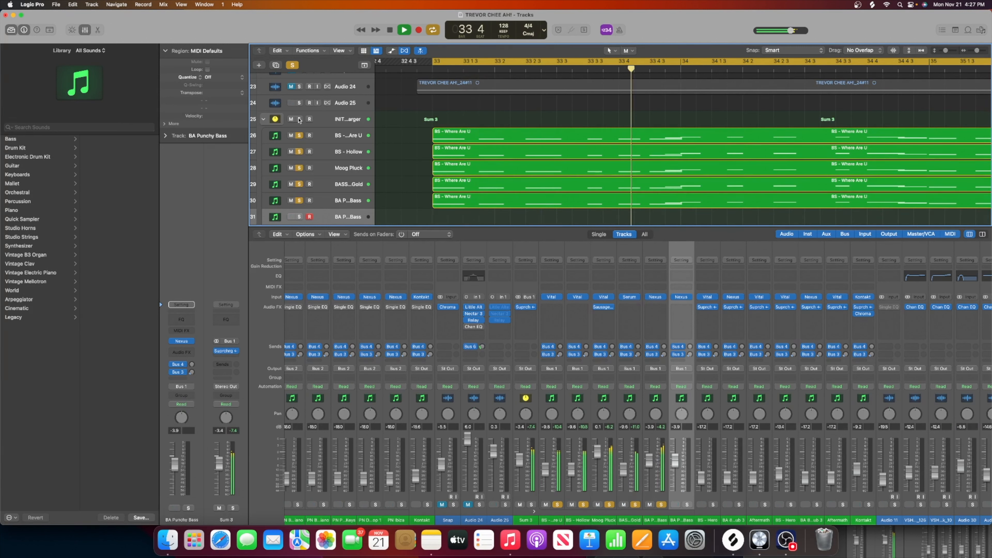
pyautogui.click(302, 123)
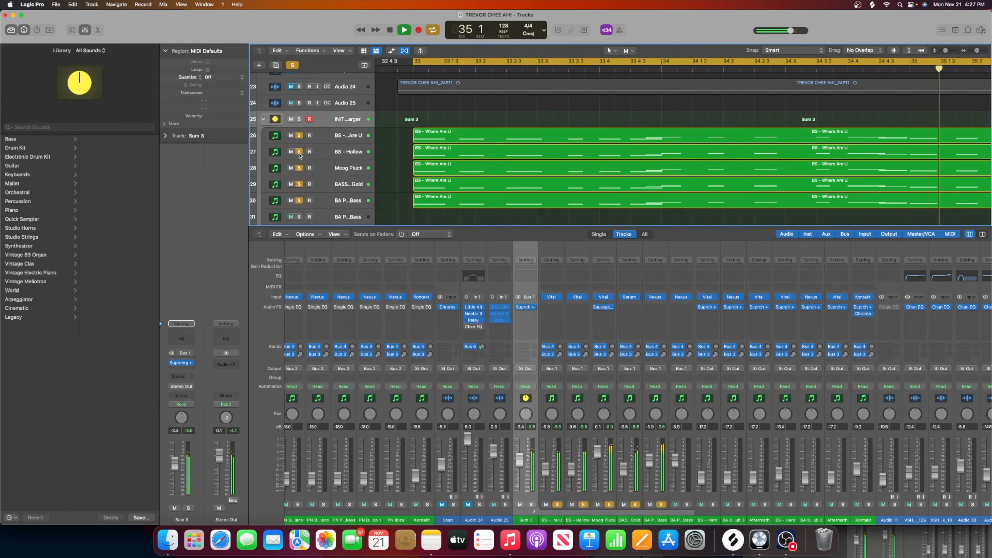
# Step: Stop playback, then solo and select the duplicate BA Punchy Bass track, track 31
pyautogui.press('space')
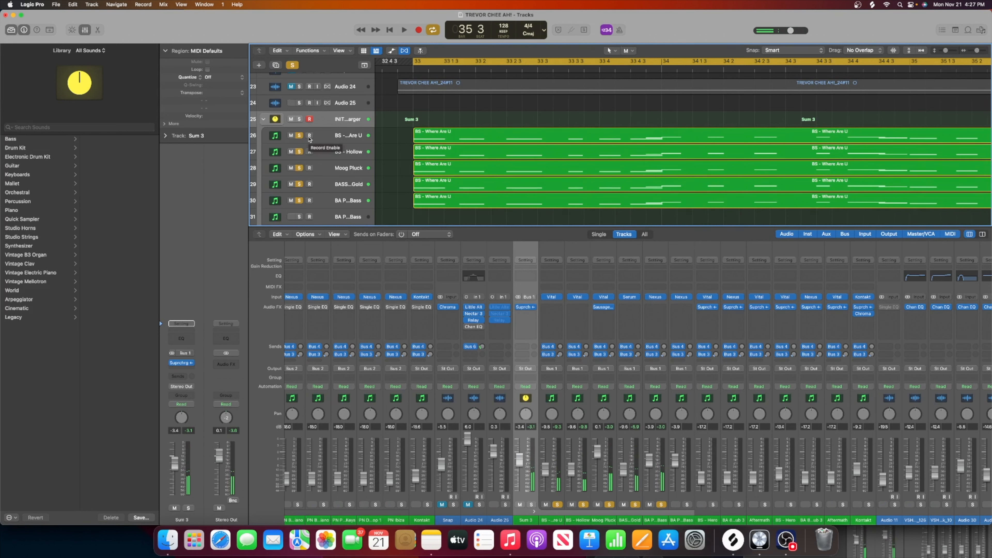
pyautogui.click(347, 135)
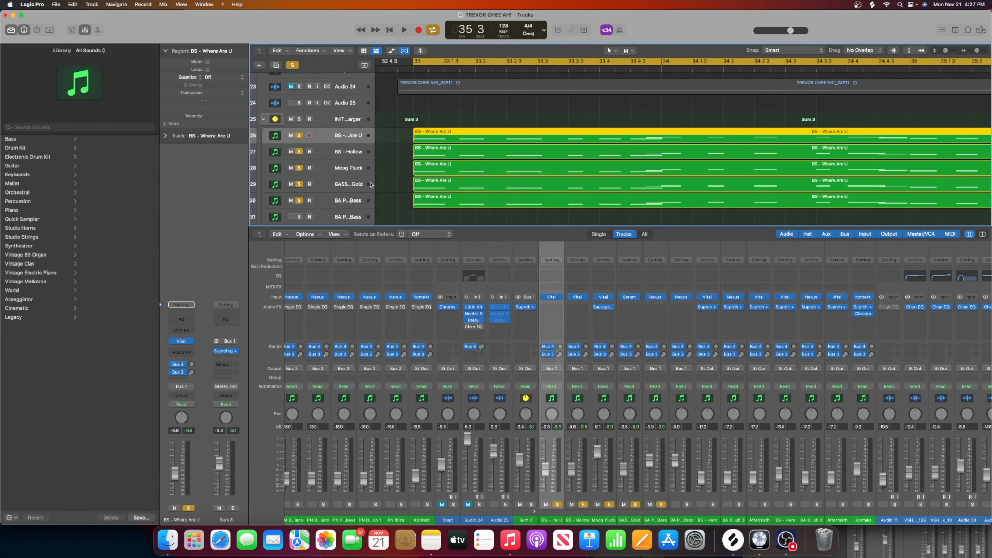
pyautogui.scroll(-3, 332, 176)
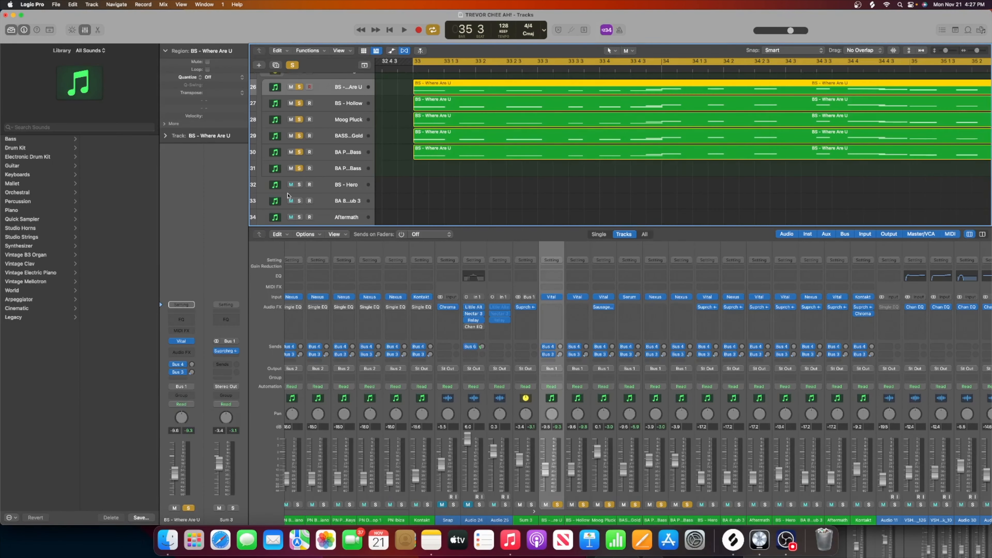
pyautogui.click(326, 174)
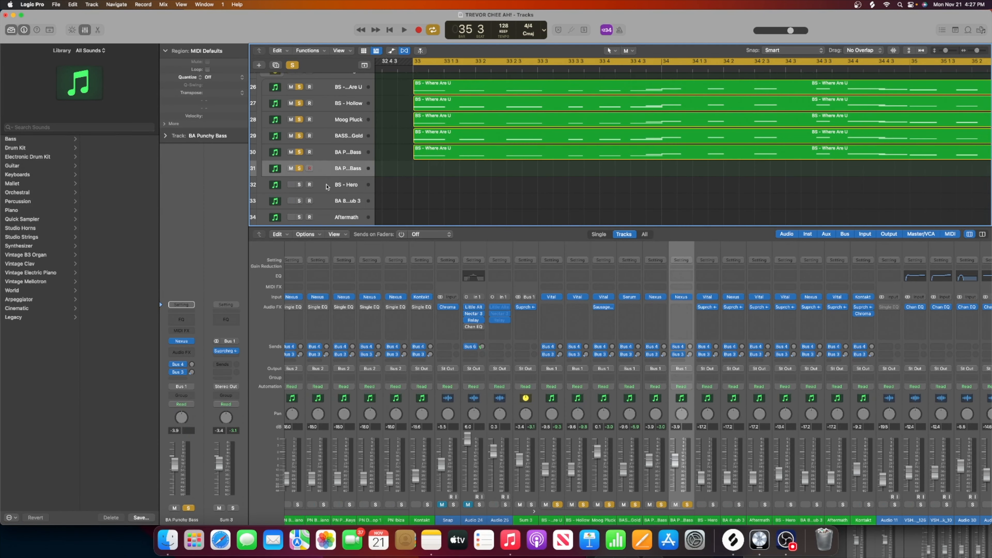
# Step: Replace the Nexus instrument on track 31 with a stereo ES2 synthesizer
pyautogui.click(690, 298)
pyautogui.moveTo(703, 313)
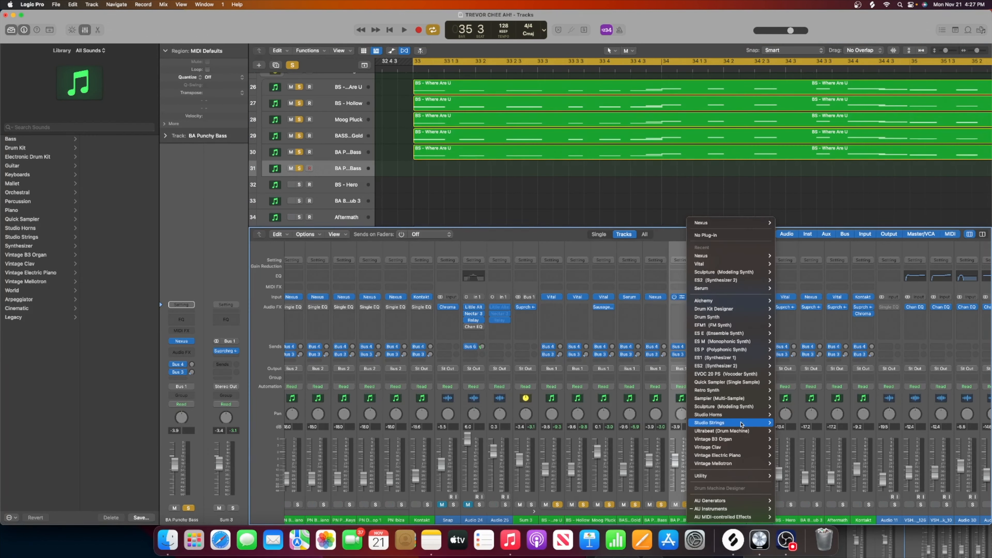
pyautogui.moveTo(740, 425)
pyautogui.moveTo(737, 391)
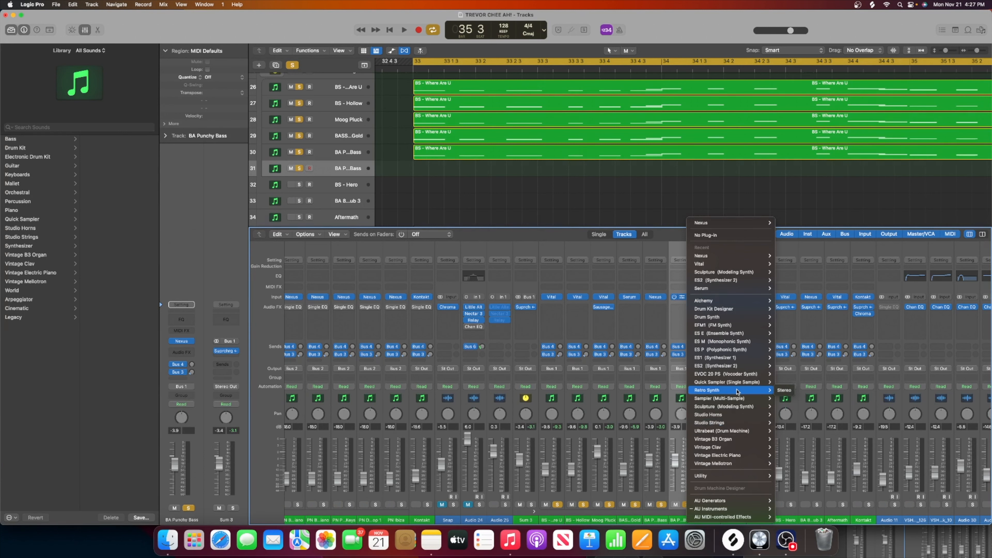
pyautogui.moveTo(730, 367)
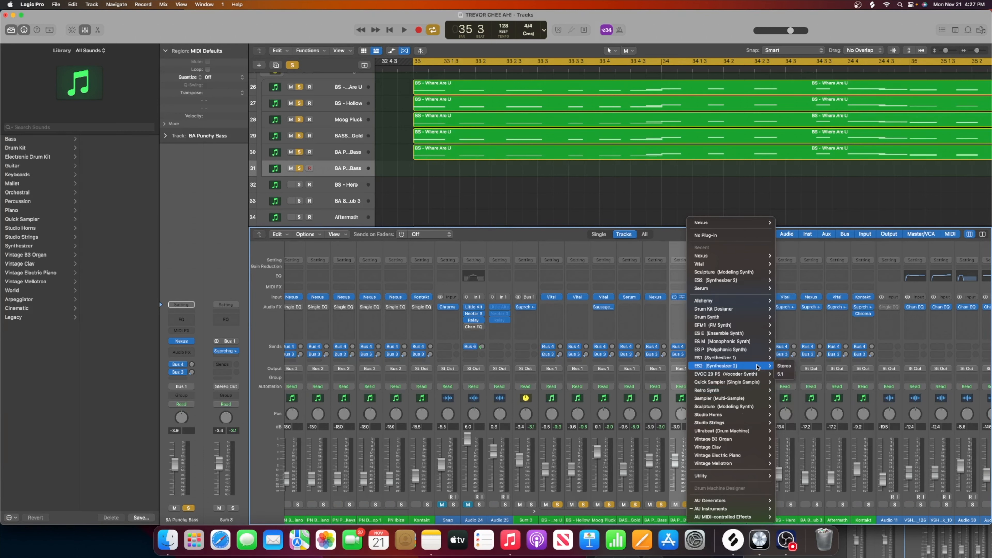
pyautogui.click(785, 365)
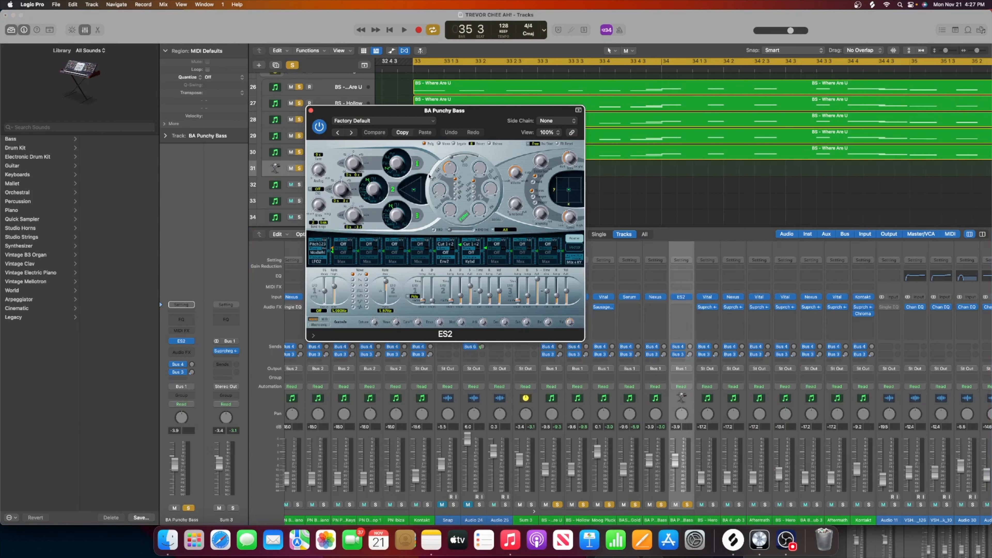
# Step: Look through the ES2 factory presets, including the 03 Synth Bass category, without loading one, and close the plug-in window
pyautogui.click(429, 121)
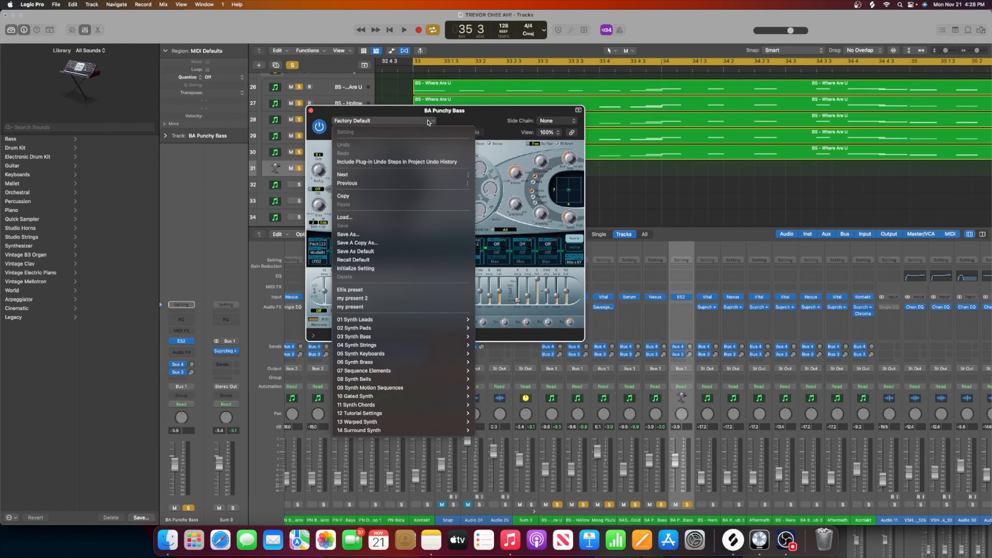
pyautogui.moveTo(418, 383)
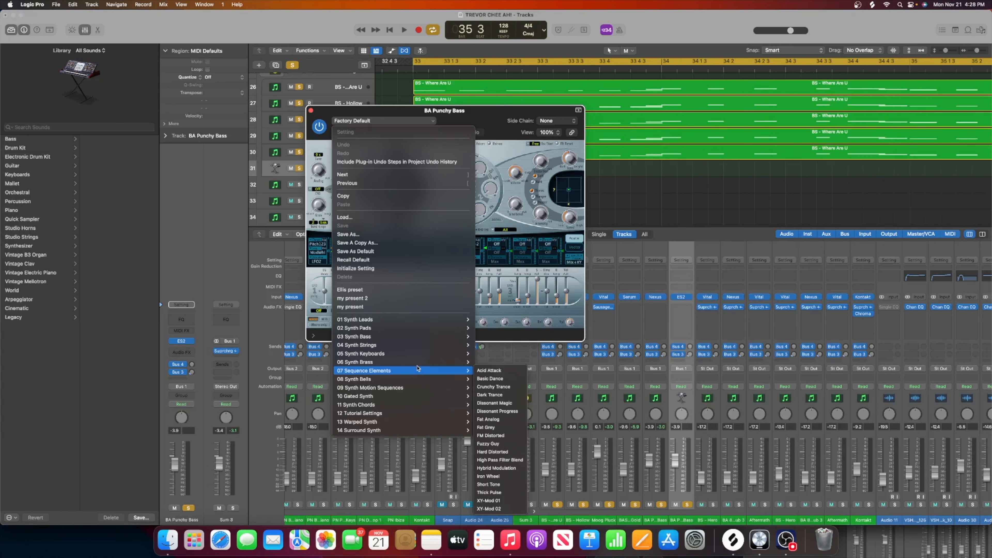
pyautogui.moveTo(415, 337)
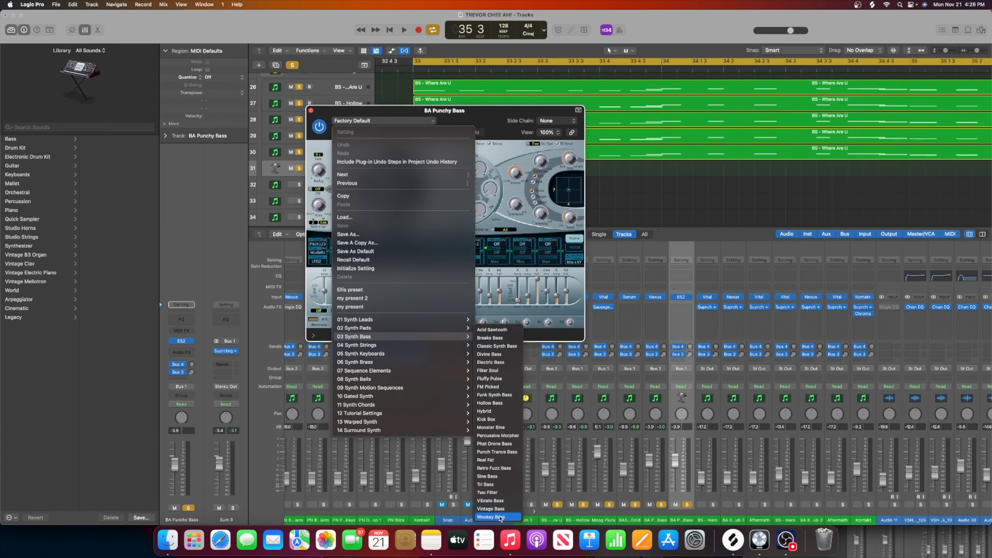
pyautogui.click(459, 109)
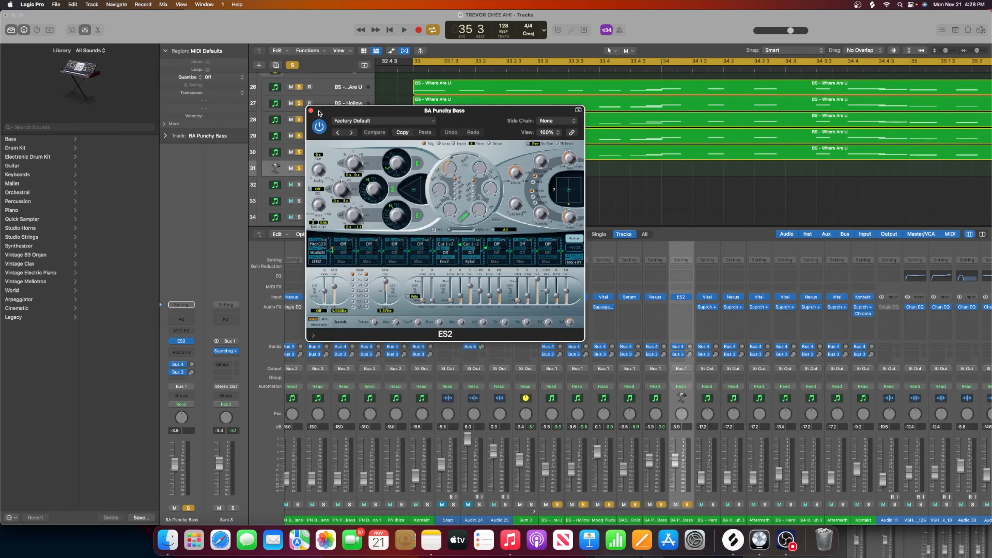
pyautogui.click(311, 112)
# Step: Copy the BS - Where Are U region from track 30 onto track 31 and clear the solos on tracks 26 to 30
pyautogui.moveTo(403, 154); pyautogui.dragTo(554, 168)
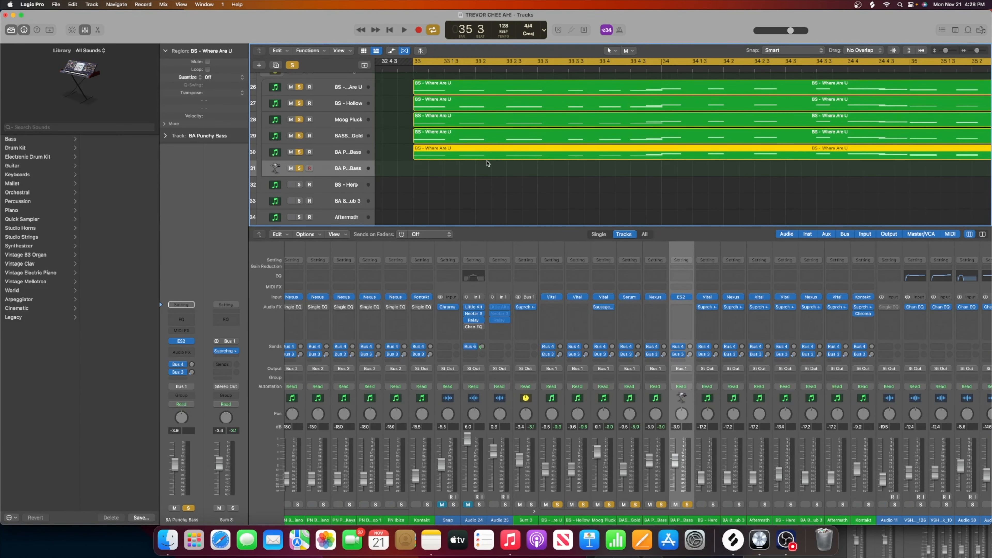
pyautogui.moveTo(487, 163); pyautogui.dragTo(487, 168)
pyautogui.moveTo(372, 150); pyautogui.dragTo(370, 151)
pyautogui.moveTo(299, 152); pyautogui.dragTo(299, 87)
# Step: Play the ES2 layer while raising its volume to about -0.2 dB, then reopen ES2 and stop playback
pyautogui.press('space')
pyautogui.moveTo(673, 464); pyautogui.dragTo(673, 458)
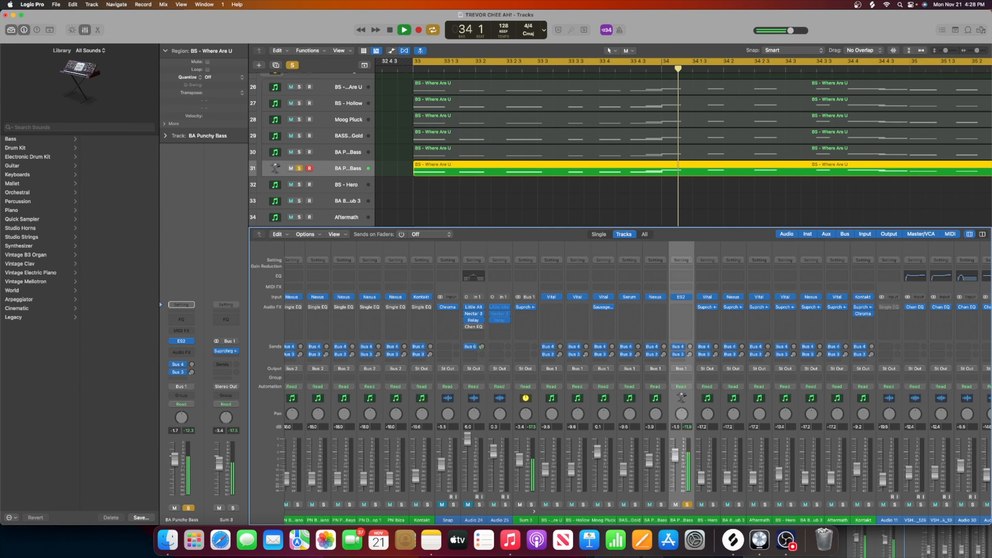
pyautogui.click(684, 296)
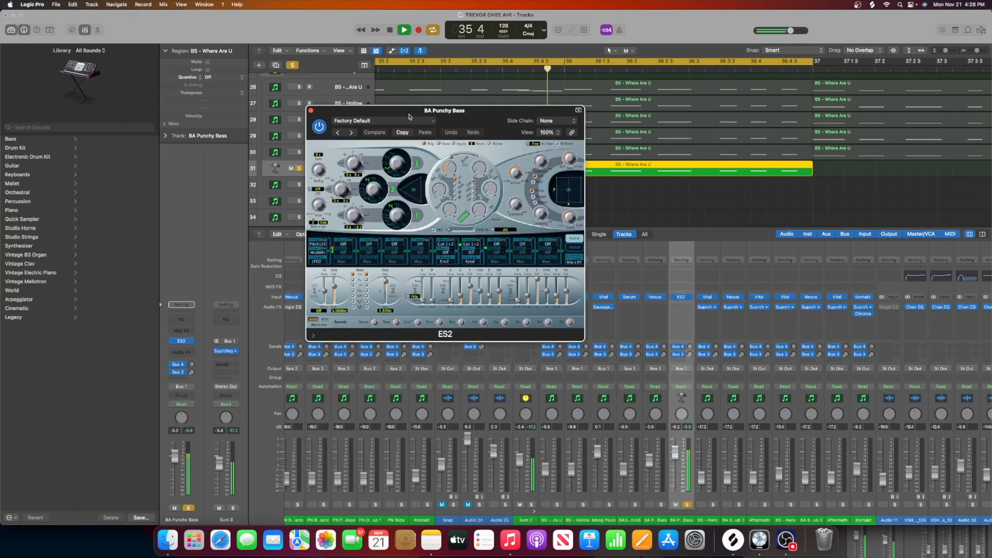
pyautogui.moveTo(409, 116); pyautogui.dragTo(430, 107)
pyautogui.press('space')
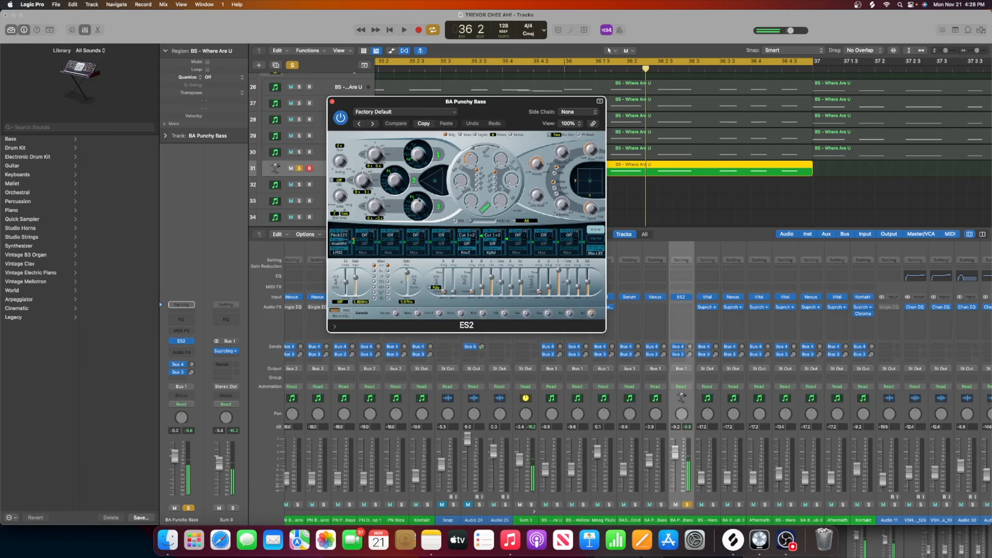
# Step: Turn off oscillator 1 in ES2 and adjust the oscillator mix while auditioning the sound
pyautogui.click(433, 183)
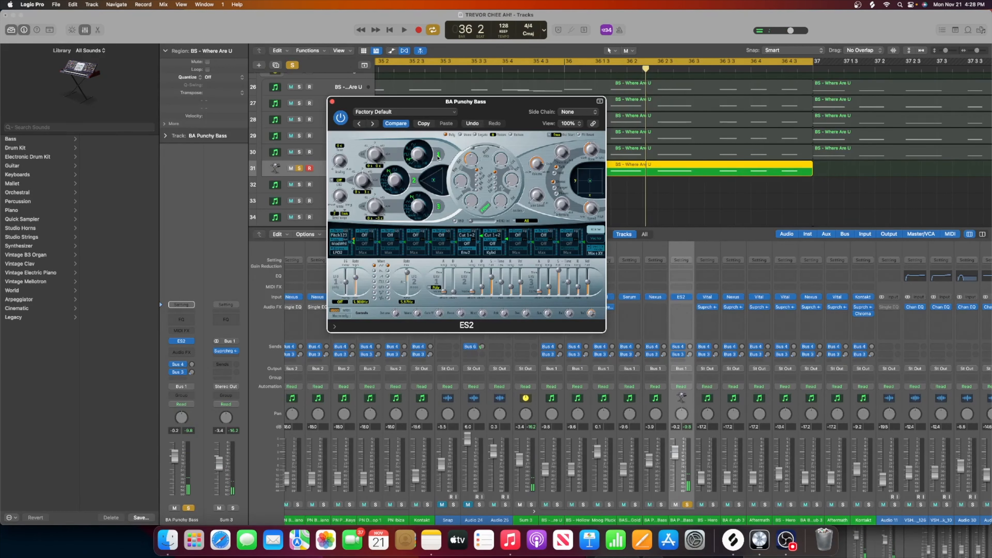
pyautogui.press('space')
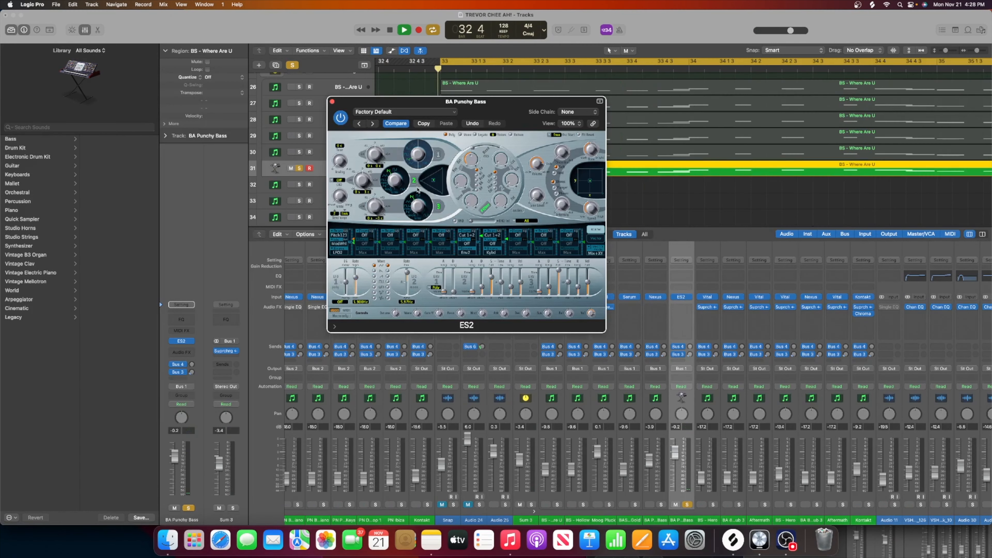
pyautogui.click(440, 185)
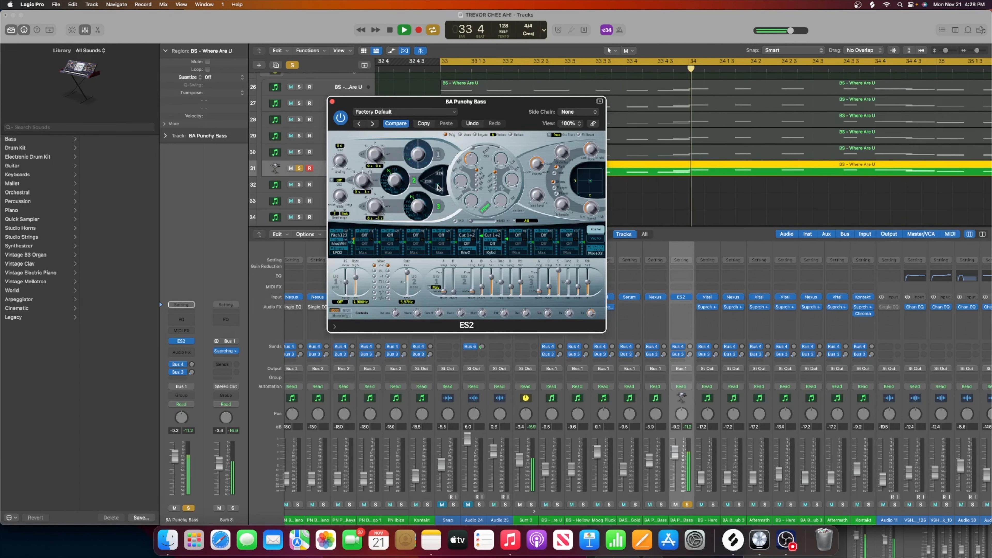
pyautogui.press('space')
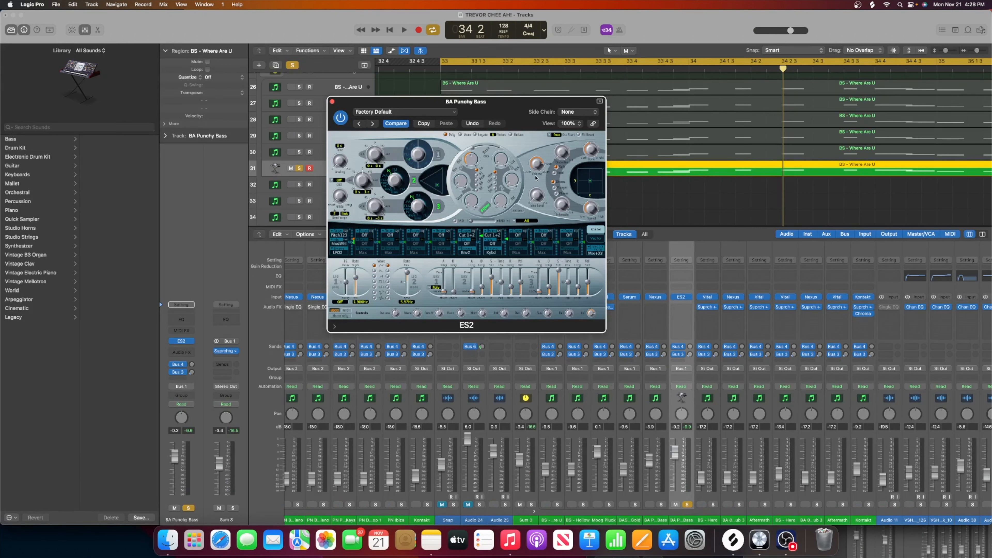
# Step: Set the ES2 filter blend to about 0.24 during playback and raise the track's volume to 3.0 dB
pyautogui.press('space')
pyautogui.moveTo(503, 159)
pyautogui.mouseDown()
pyautogui.moveTo(504, 116)
pyautogui.moveTo(503, 172)
pyautogui.moveTo(479, 150)
pyautogui.moveTo(491, 146)
pyautogui.mouseUp()
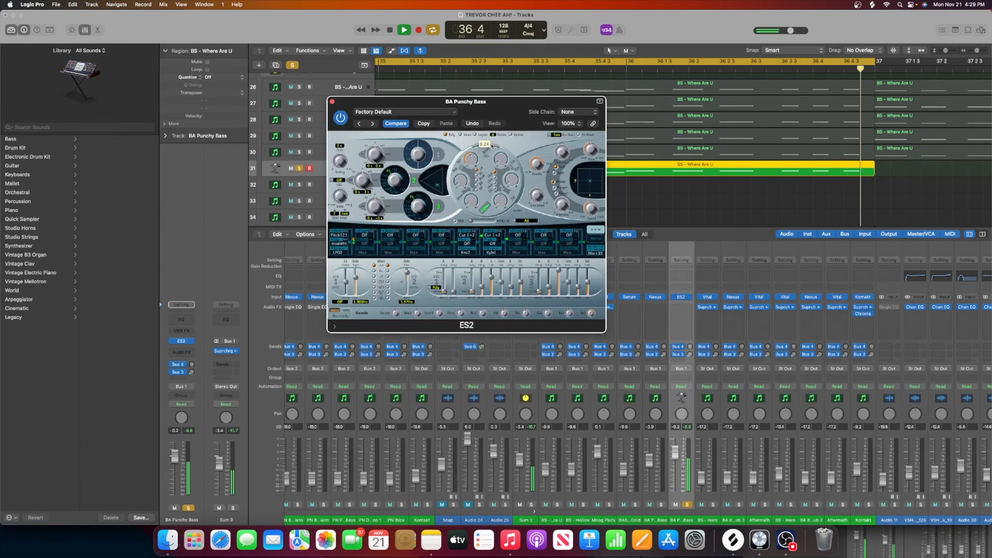
pyautogui.press('space')
pyautogui.moveTo(674, 453); pyautogui.dragTo(673, 440)
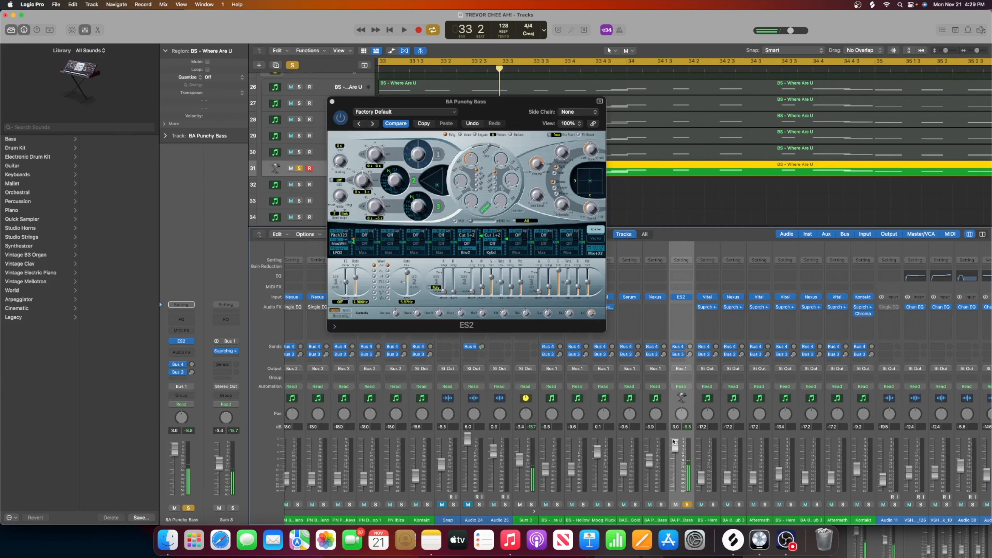
# Step: Open the copied region on track 31 in an enlarged Piano Roll and play it back
pyautogui.moveTo(378, 104); pyautogui.dragTo(626, 138)
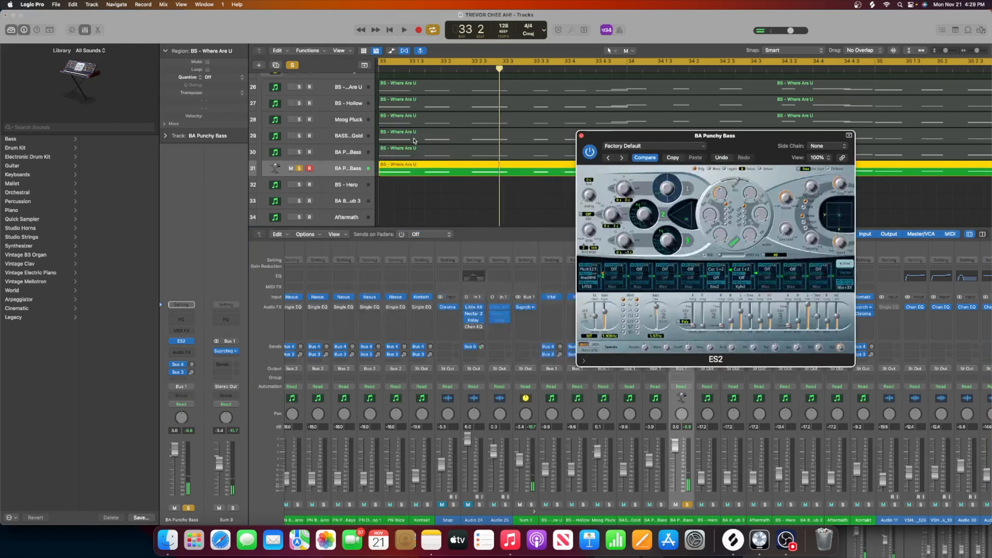
pyautogui.doubleClick(425, 168)
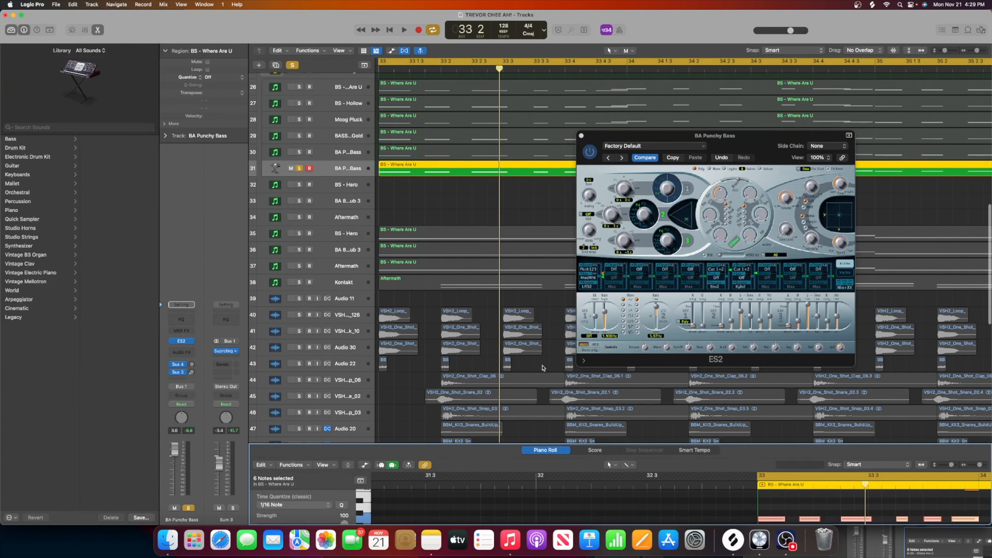
pyautogui.moveTo(517, 442); pyautogui.dragTo(516, 168)
pyautogui.hscroll(5, 399, 296)
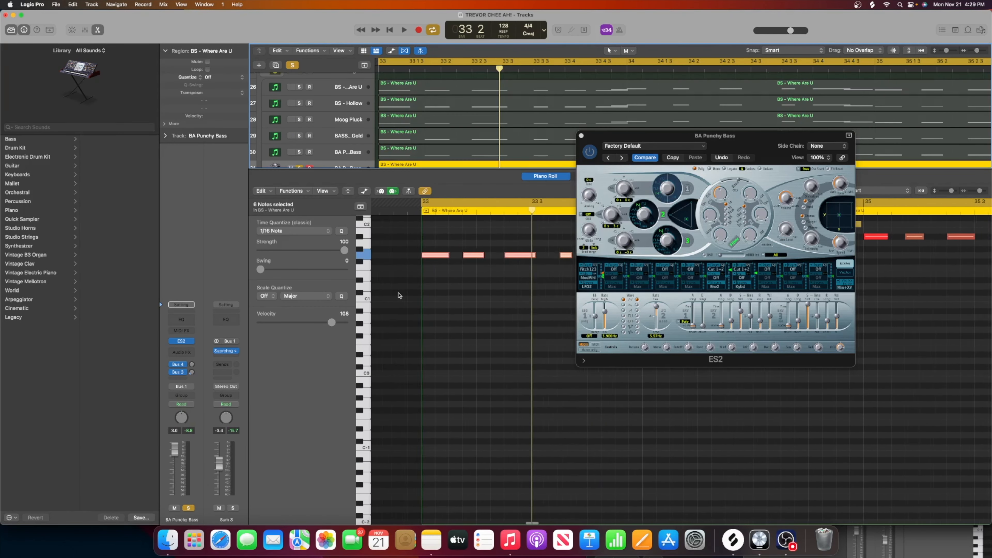
pyautogui.press('space')
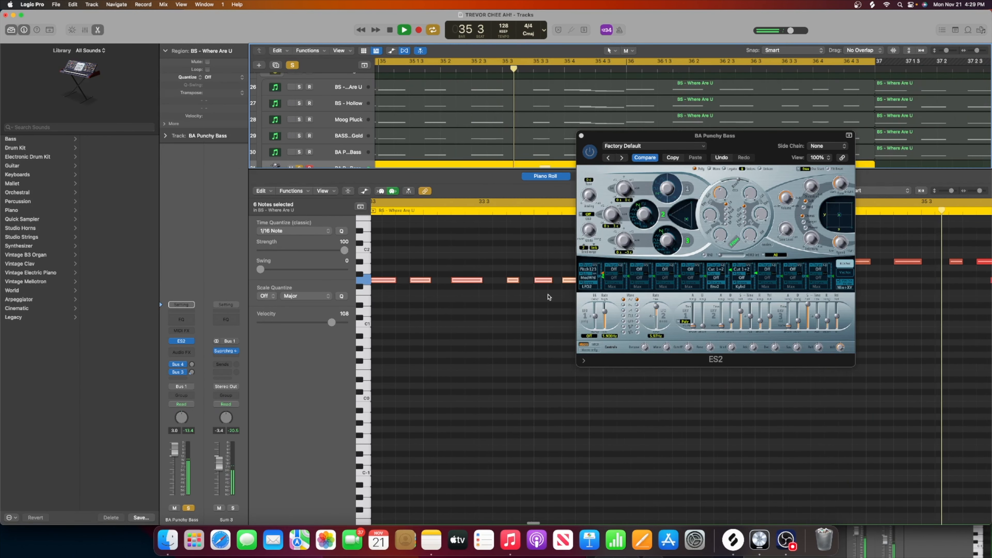
# Step: Switch ES2 oscillators 2 and 3 to sine waves and play the result
pyautogui.press('space')
pyautogui.click(642, 221)
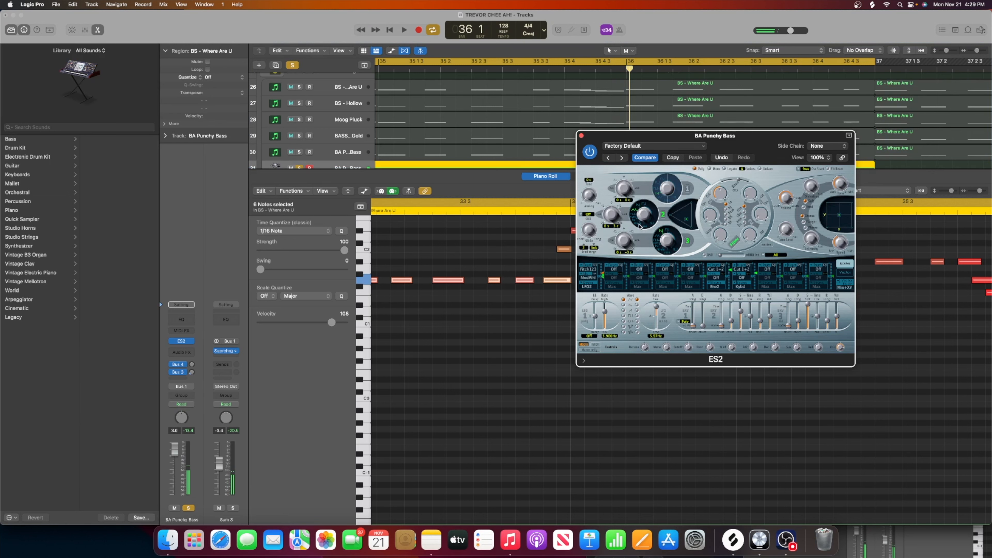
pyautogui.press('space')
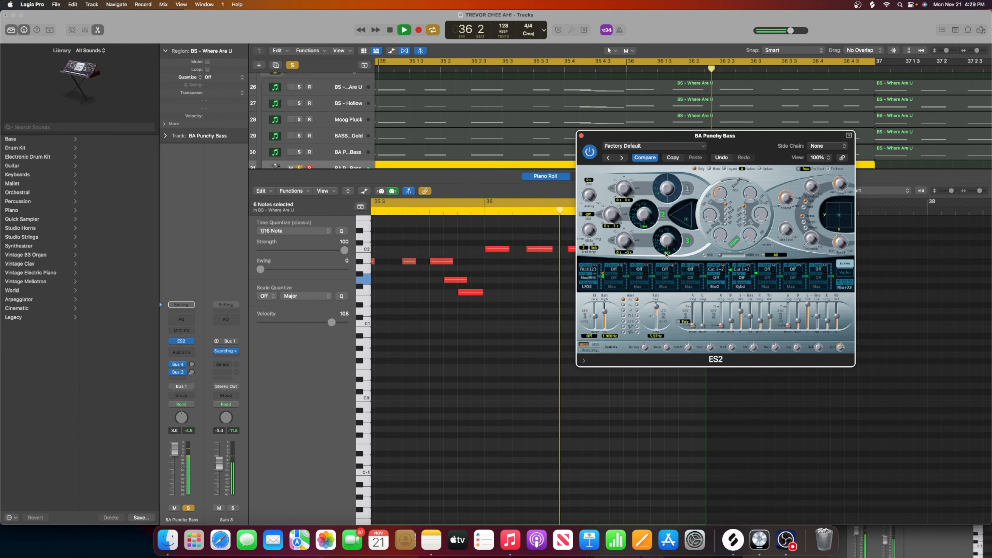
# Step: Add a Channel EQ to track 31 with a high cut at about 386 Hz and a low cut at about 42 Hz
pyautogui.moveTo(709, 144); pyautogui.dragTo(688, 139)
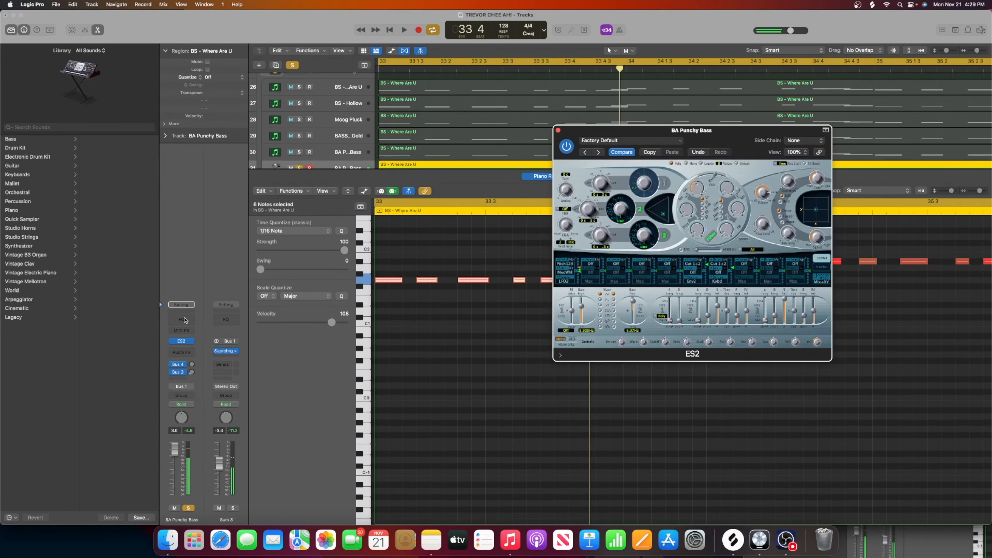
pyautogui.click(182, 319)
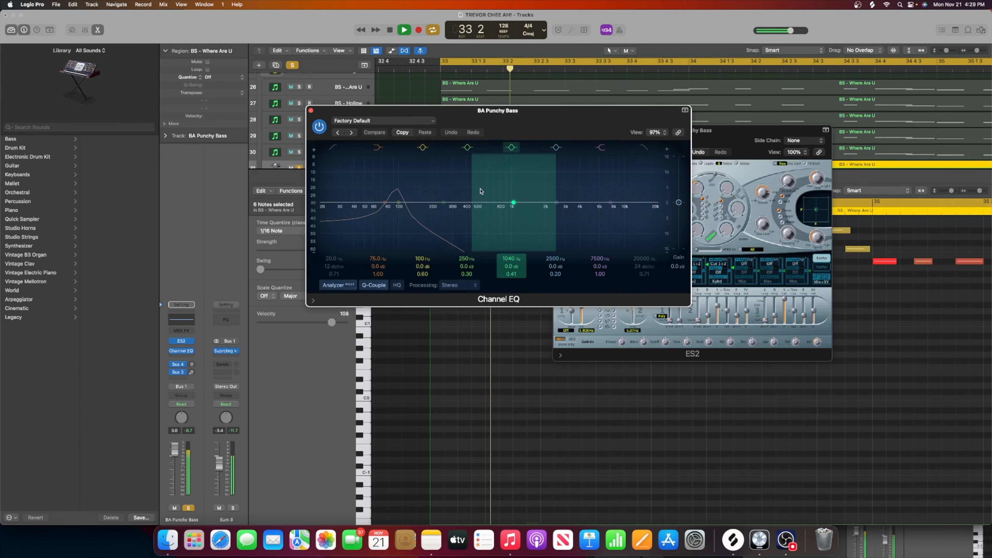
pyautogui.click(643, 147)
pyautogui.moveTo(650, 266); pyautogui.dragTo(646, 309)
pyautogui.click(332, 151)
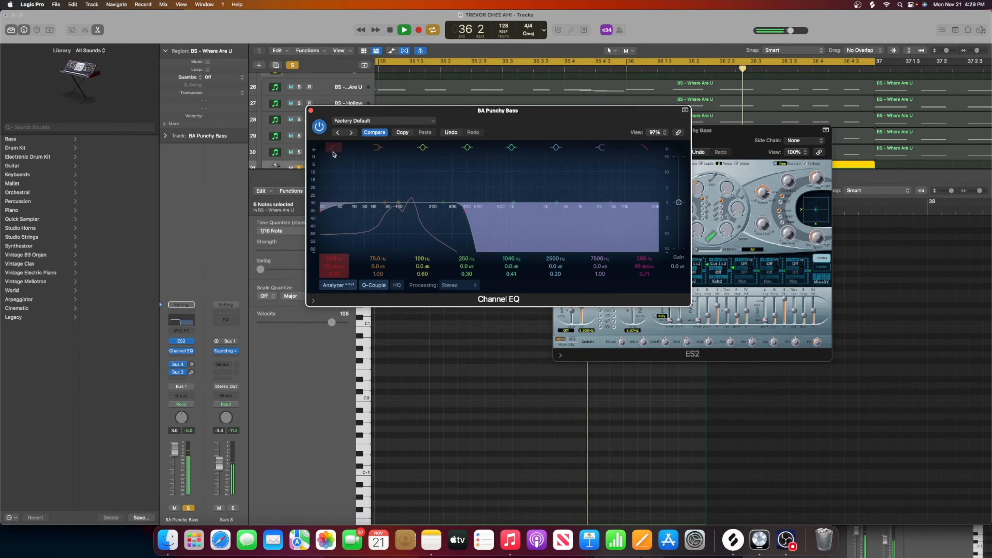
pyautogui.moveTo(335, 268); pyautogui.dragTo(331, 250)
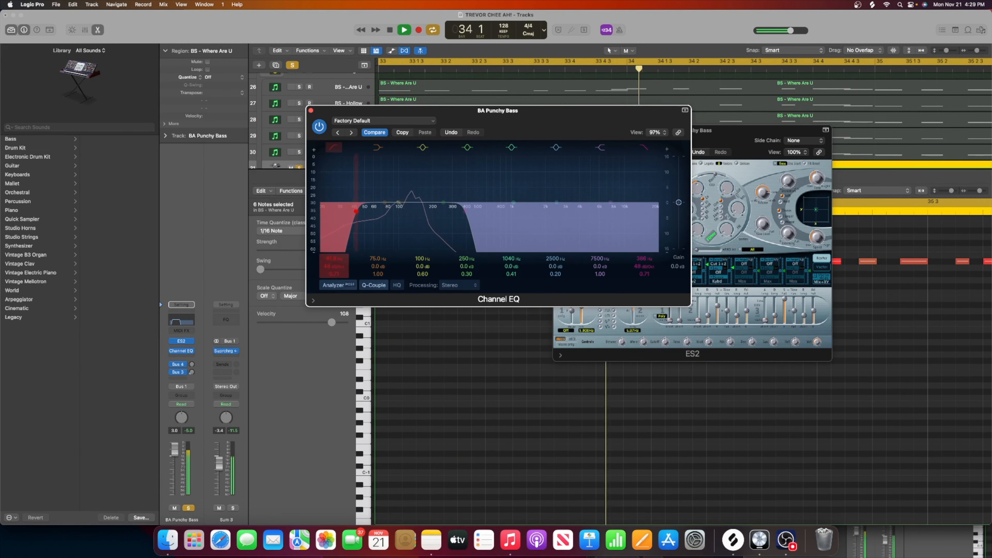
# Step: Tune ES2 oscillator 3 down 12 semitones and restart playback to hear it
pyautogui.click(724, 143)
pyautogui.press('space')
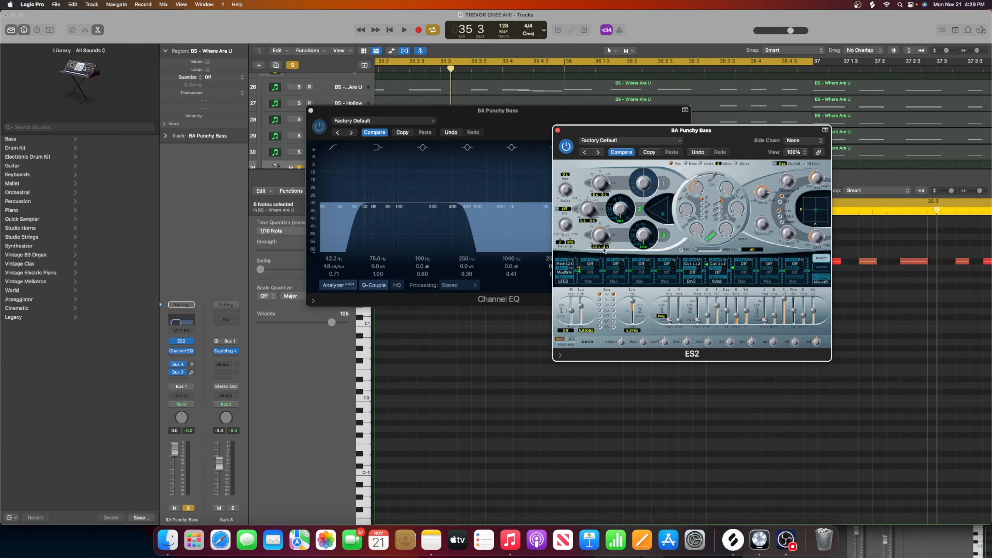
pyautogui.press('space')
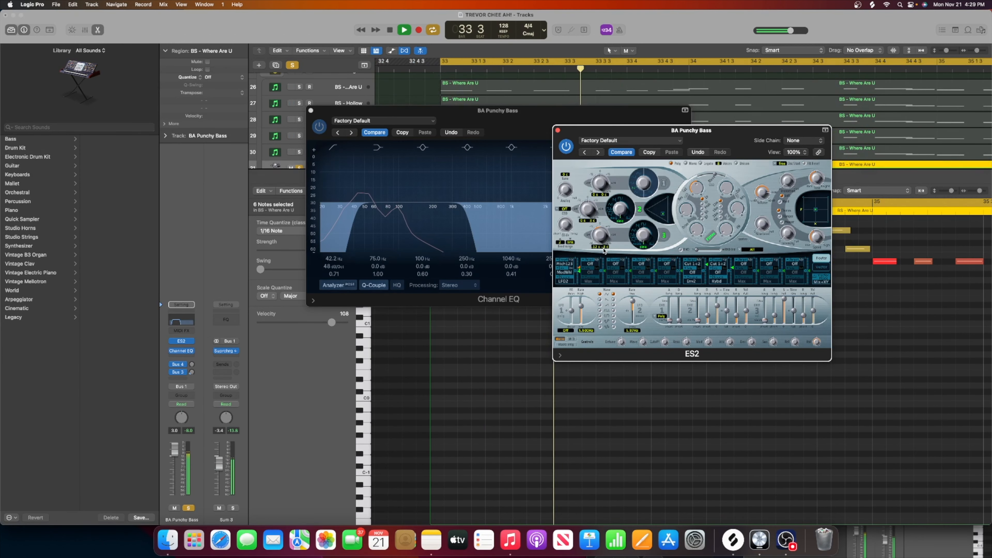
# Step: Lower the Channel EQ low cut to about 36 Hz, tune ES2 oscillator 2 down 12 semitones, and restart playback
pyautogui.click(381, 216)
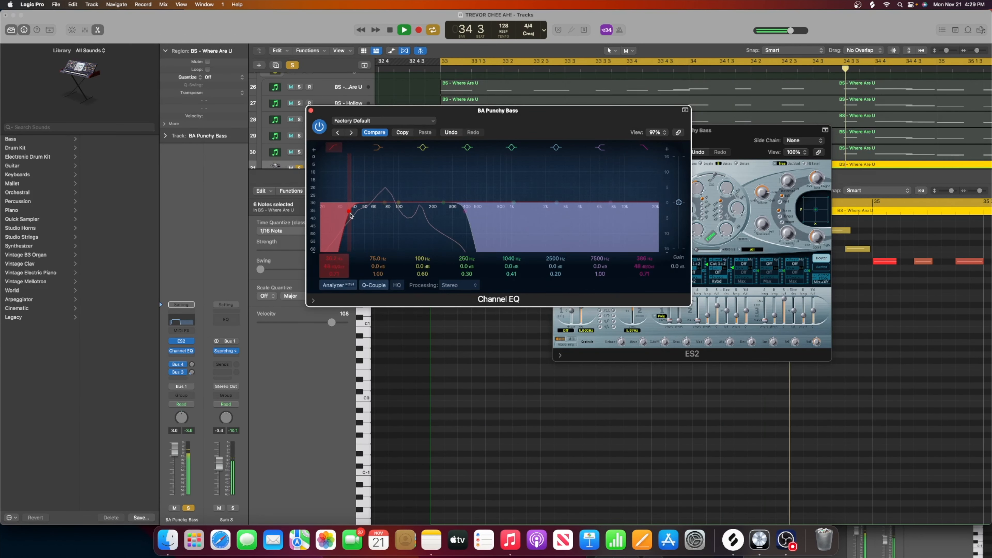
pyautogui.click(631, 216)
pyautogui.press('space')
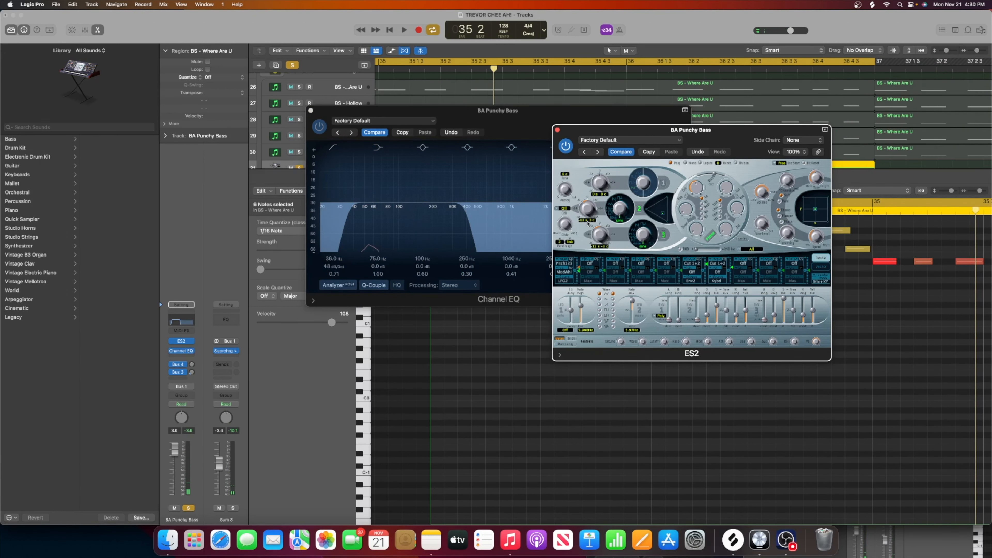
pyautogui.press('space')
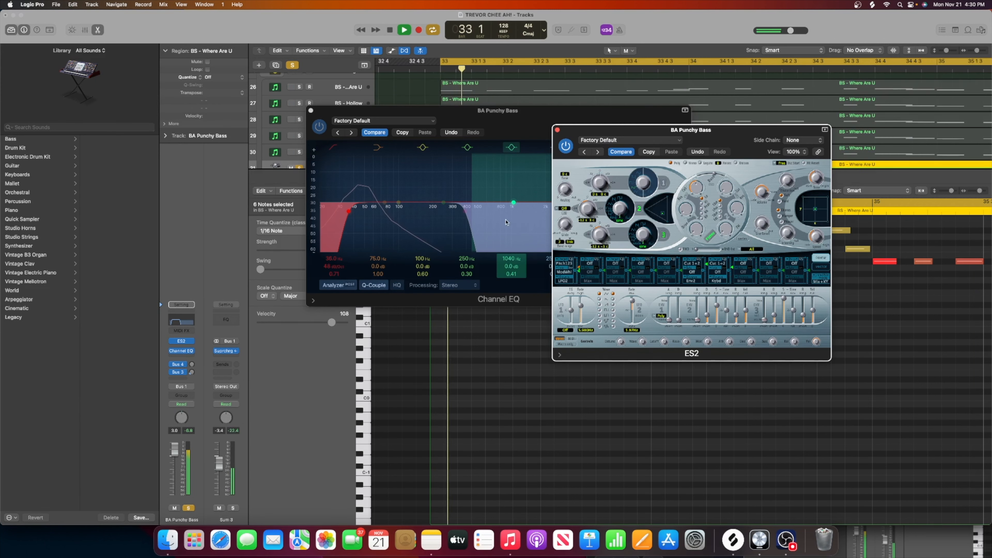
# Step: Lower the Channel EQ high cut to about 159 Hz and the low cut to about 30.8 Hz during playback
pyautogui.click(407, 215)
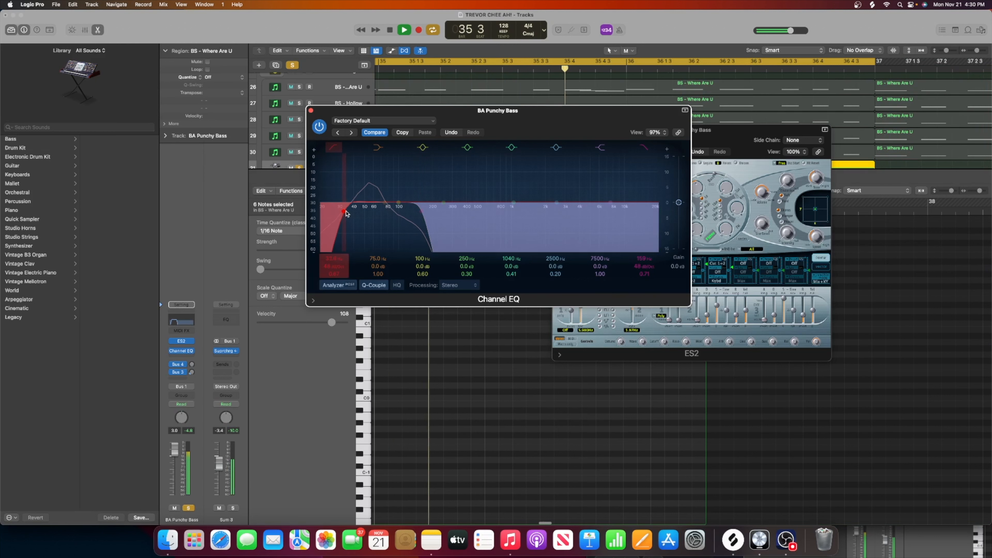
pyautogui.moveTo(343, 212); pyautogui.dragTo(342, 210)
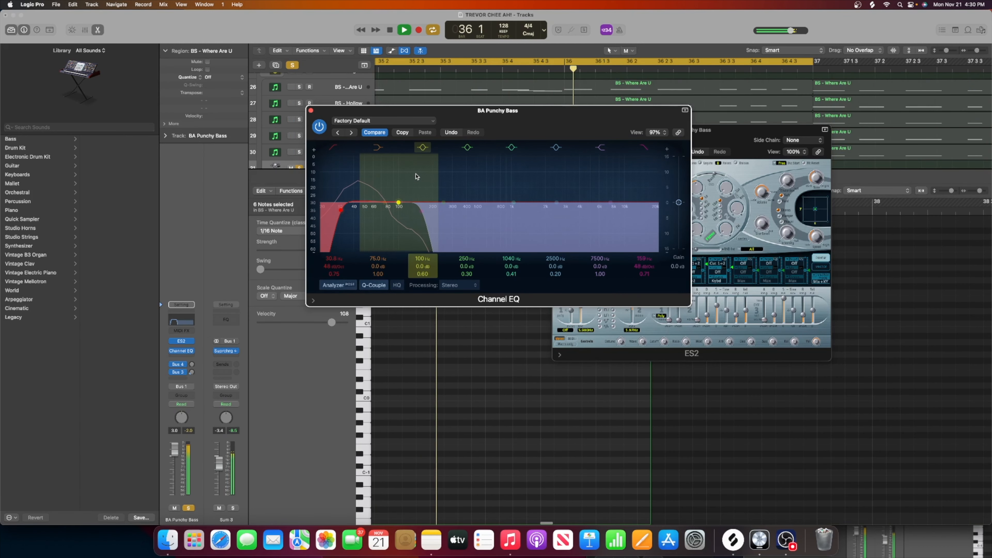
pyautogui.press('space')
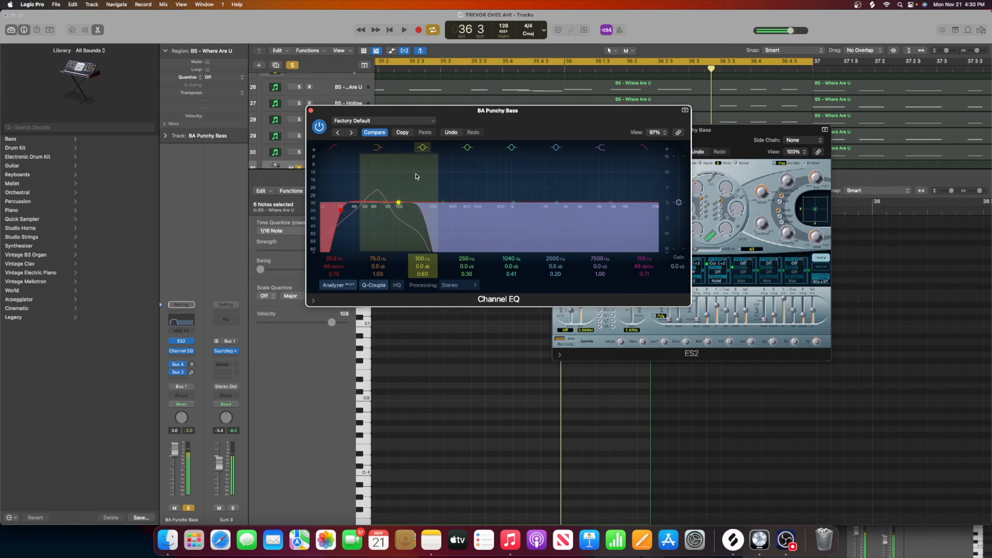
# Step: Move the ES2 and Channel EQ windows aside to uncover the Piano Roll notes
pyautogui.click(737, 141)
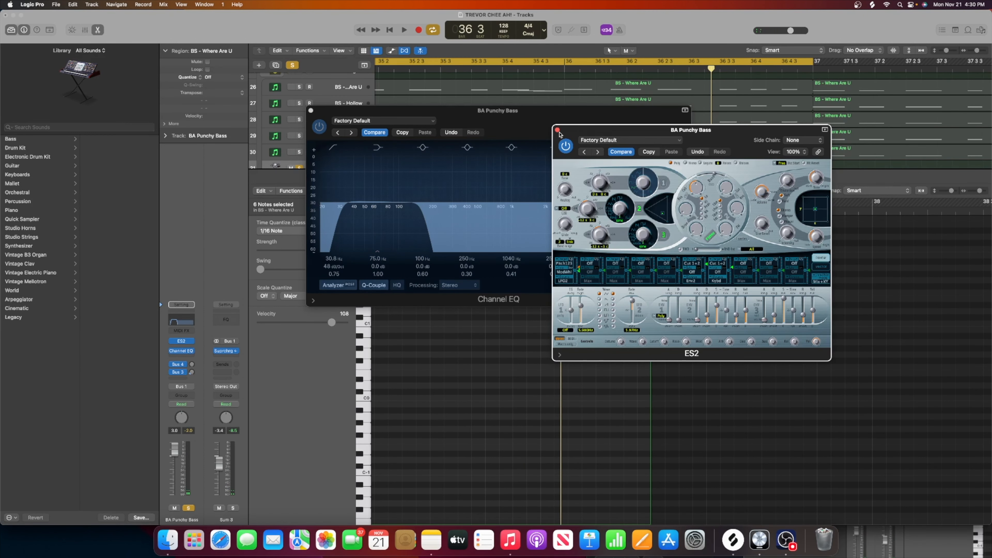
pyautogui.moveTo(570, 135); pyautogui.dragTo(708, 128)
pyautogui.moveTo(399, 113); pyautogui.dragTo(626, 141)
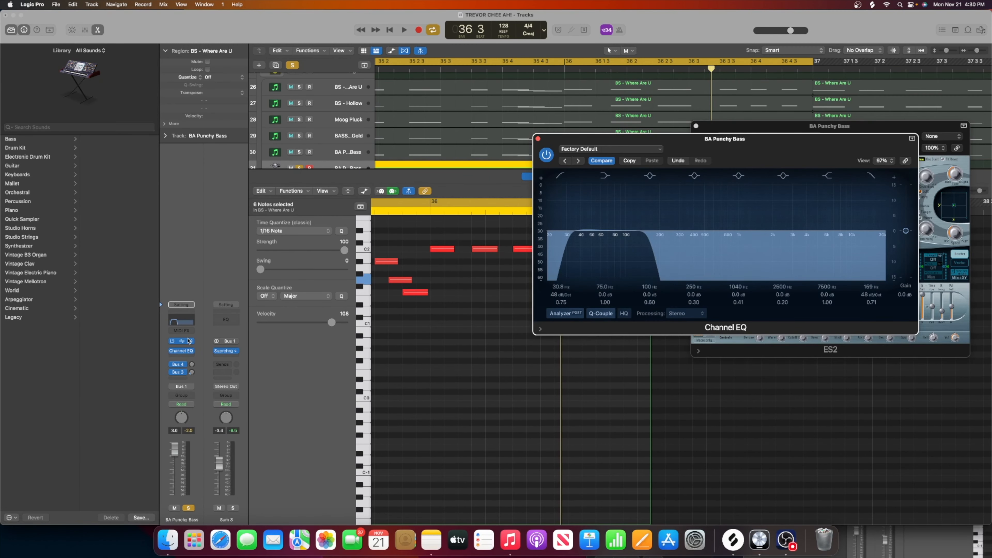
# Step: Insert a stereo Distortion II plug-in after the Channel EQ on track 31
pyautogui.click(181, 357)
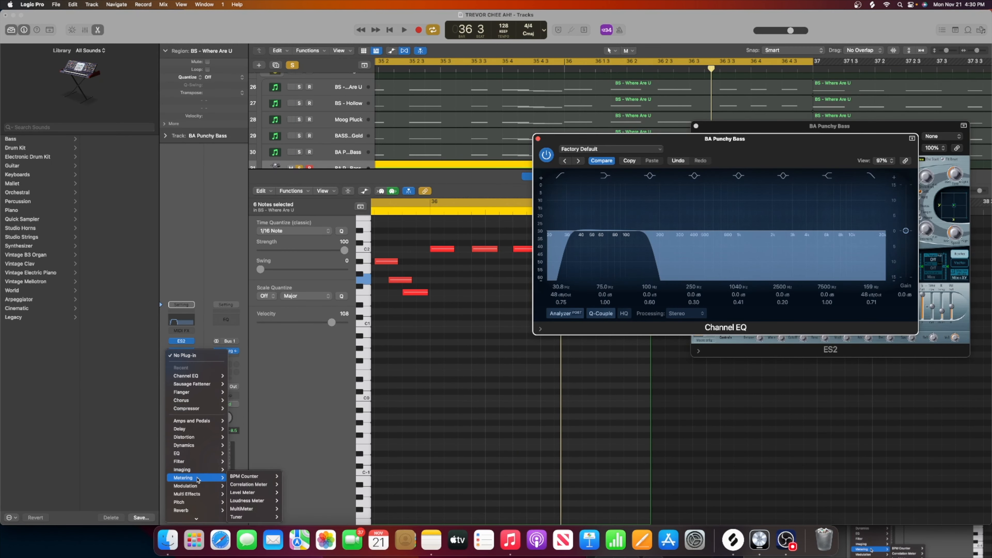
pyautogui.moveTo(200, 485)
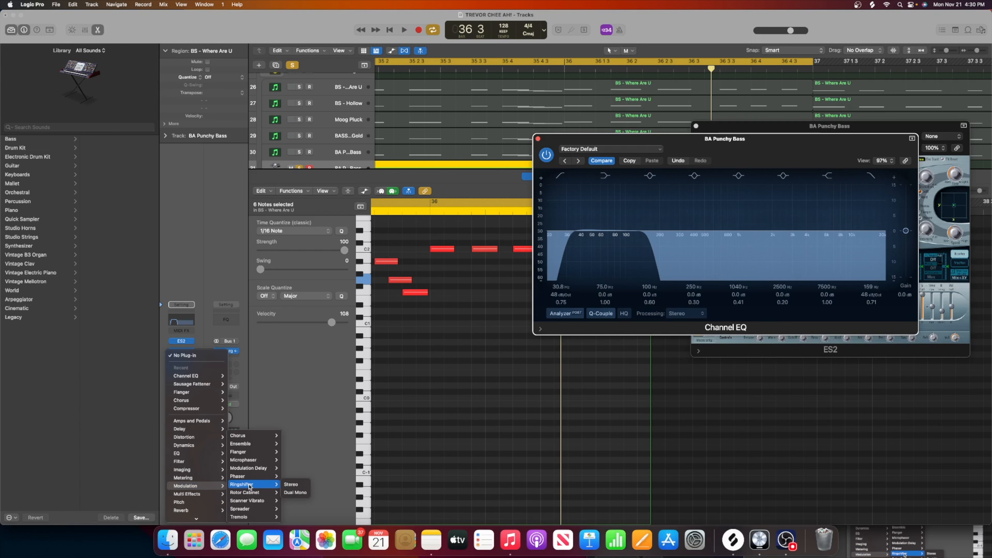
pyautogui.moveTo(197, 437)
pyautogui.moveTo(245, 454)
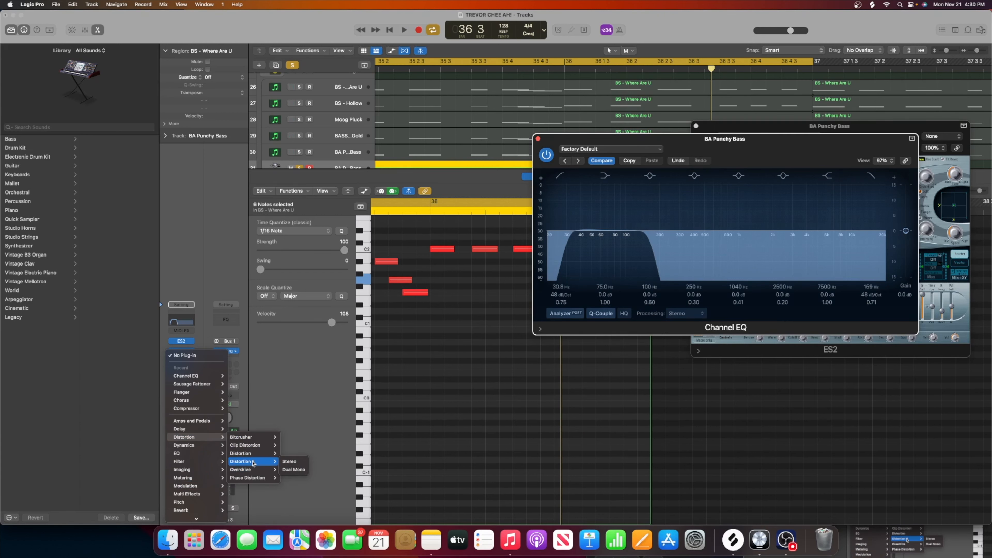
pyautogui.click(281, 463)
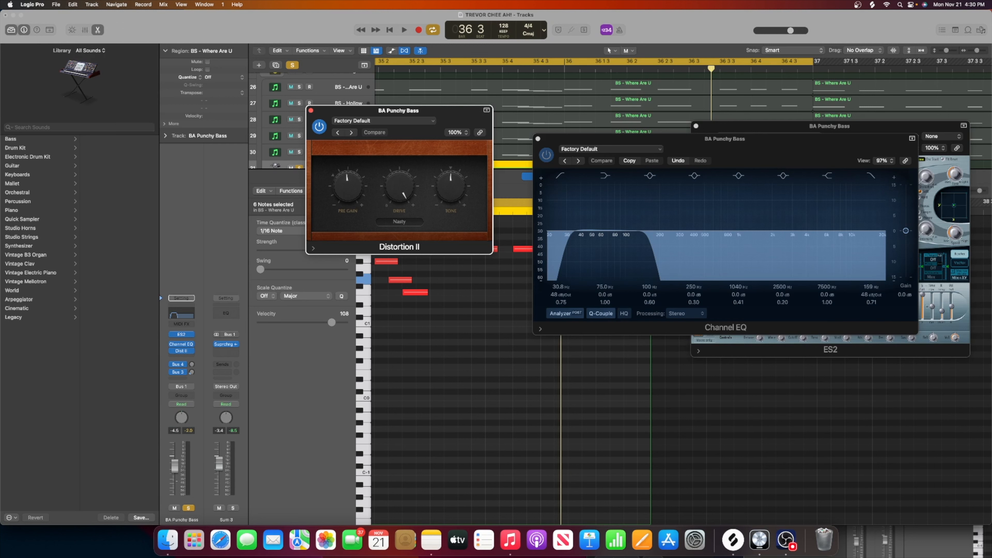
# Step: Reduce Distortion II's pre gain and drive during playback and raise track 31's fader to 6.0 dB
pyautogui.click(178, 485)
pyautogui.press('space')
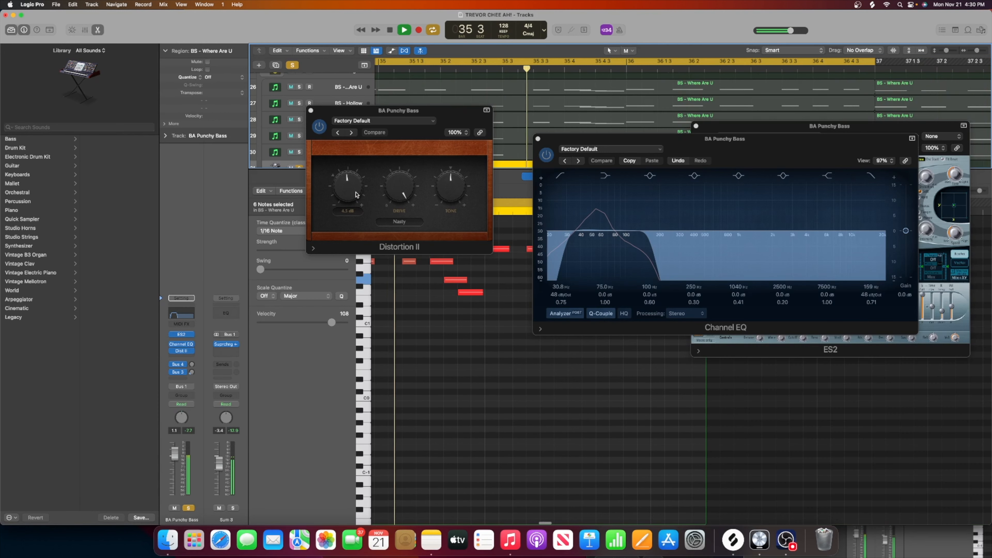
pyautogui.moveTo(347, 193); pyautogui.dragTo(350, 221)
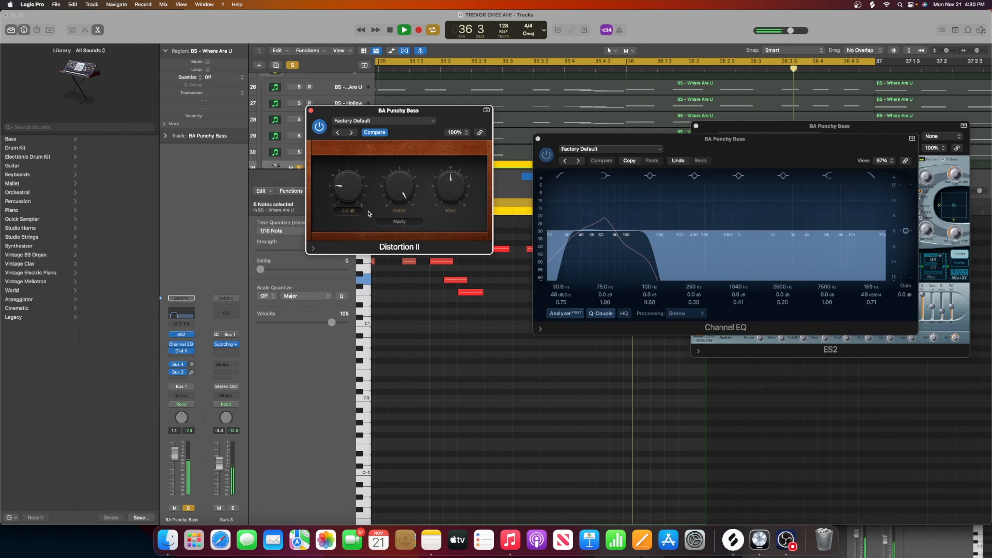
pyautogui.moveTo(400, 196); pyautogui.dragTo(402, 236)
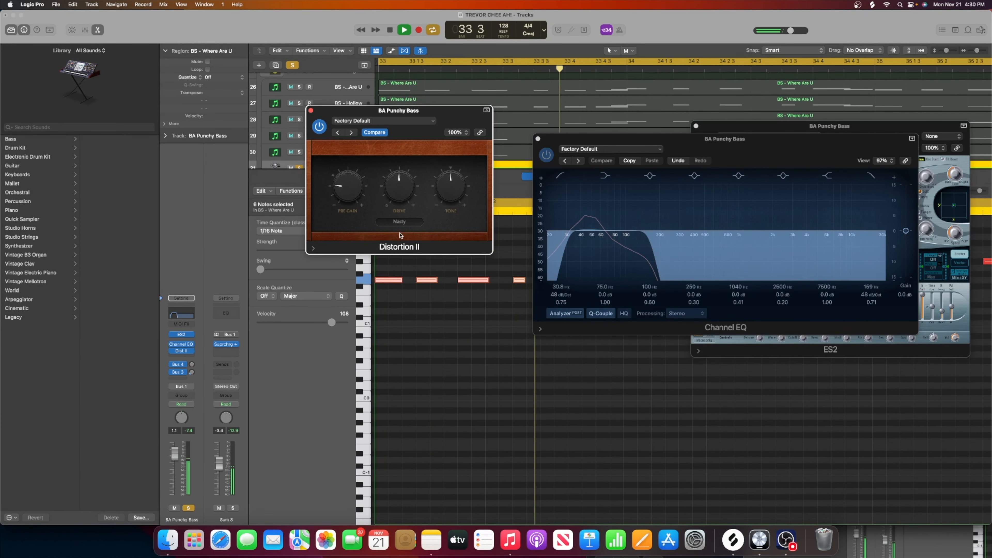
pyautogui.click(175, 443)
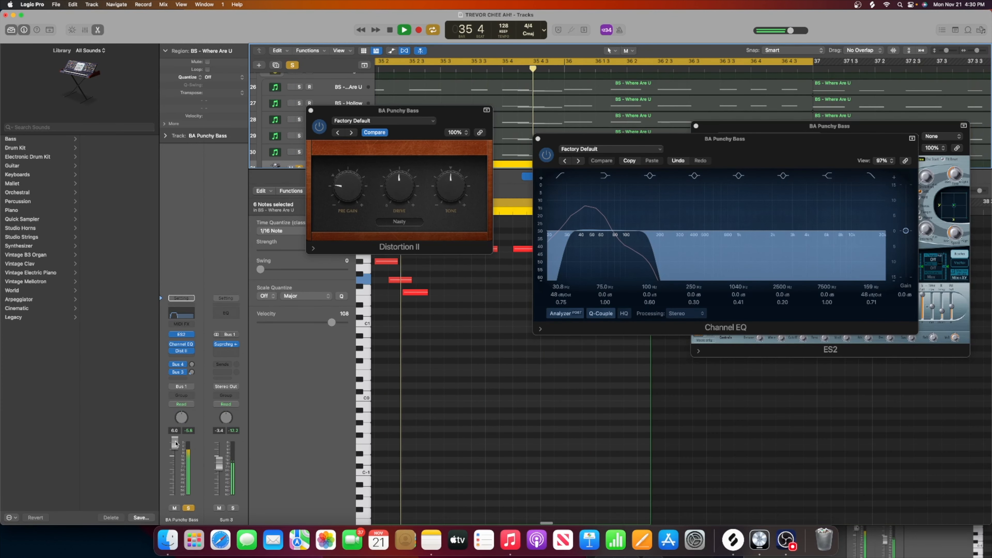
pyautogui.press('space')
# Step: Replace Distortion II on track 31 with the stereo Distortion plug-in
pyautogui.click(192, 352)
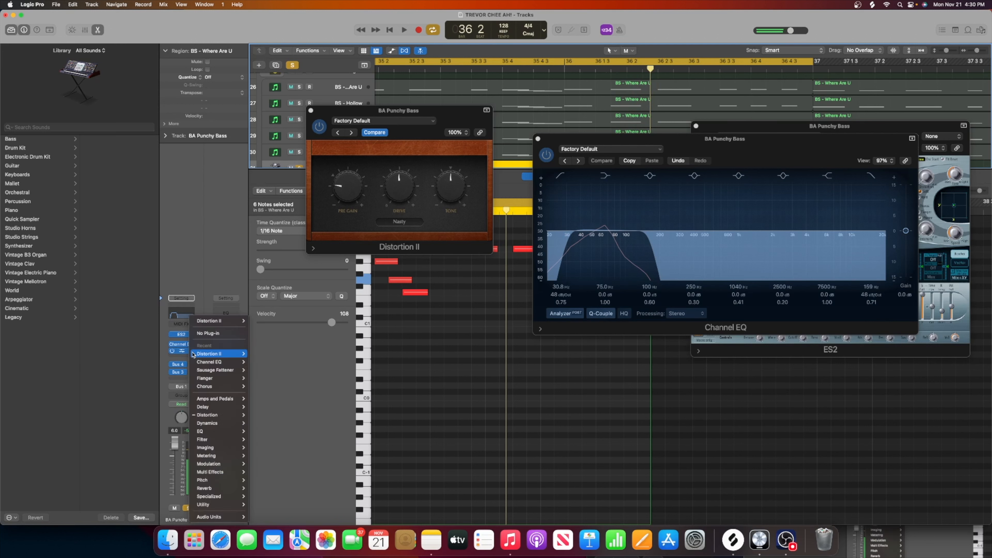
pyautogui.moveTo(207, 414)
pyautogui.moveTo(266, 416)
pyautogui.moveTo(268, 433)
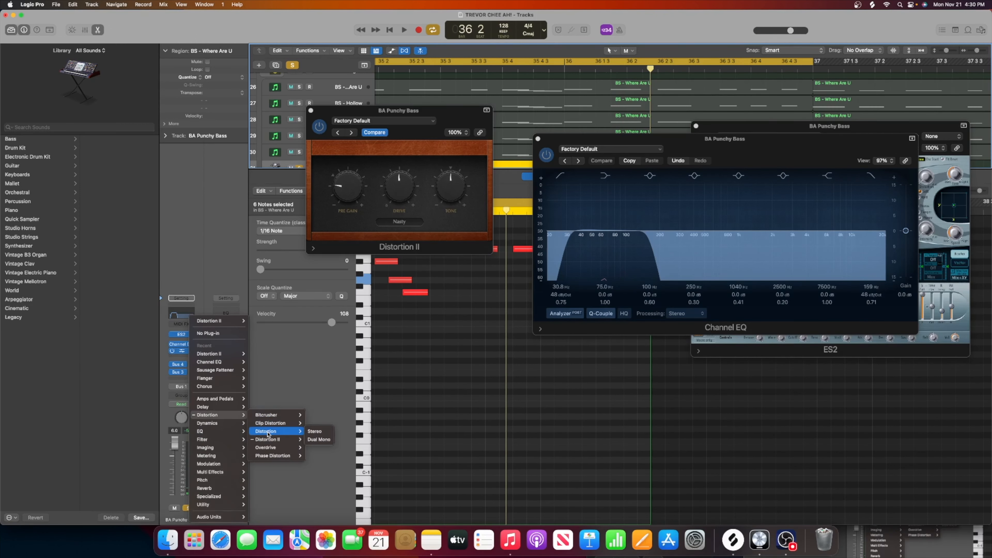
pyautogui.click(320, 432)
# Step: Lower track 31's fader to about -5.7 dB and play the distorted bass
pyautogui.press('space')
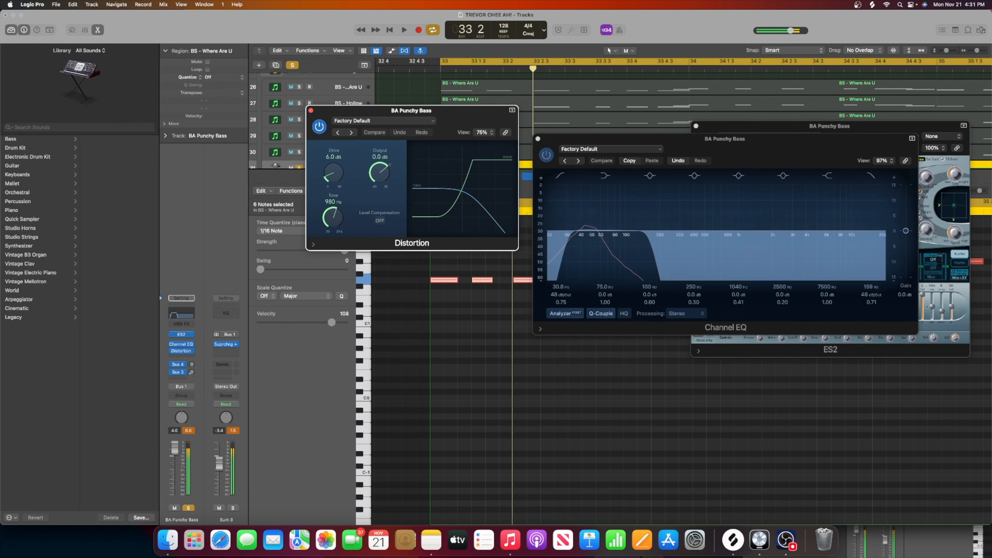
pyautogui.click(175, 482)
pyautogui.press('space')
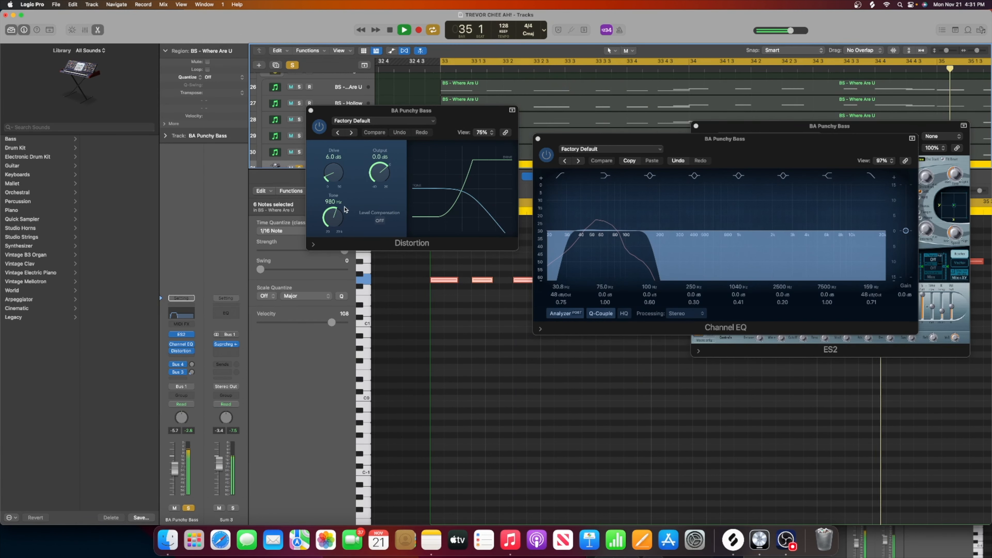
# Step: Set the Distortion tone to 320 Hz and reduce its drive to about 5 dB while listening
pyautogui.press('space')
pyautogui.moveTo(332, 217); pyautogui.dragTo(333, 211)
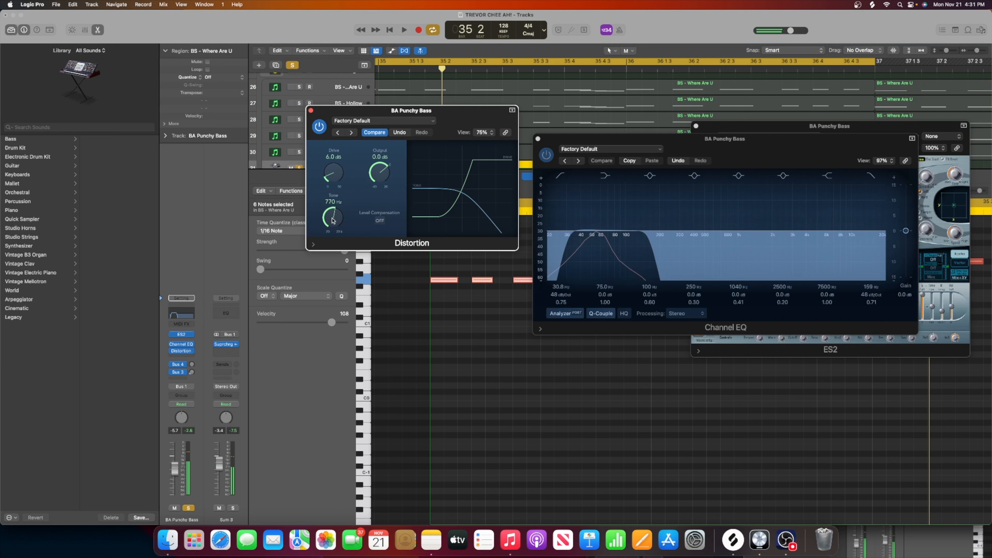
pyautogui.press('space')
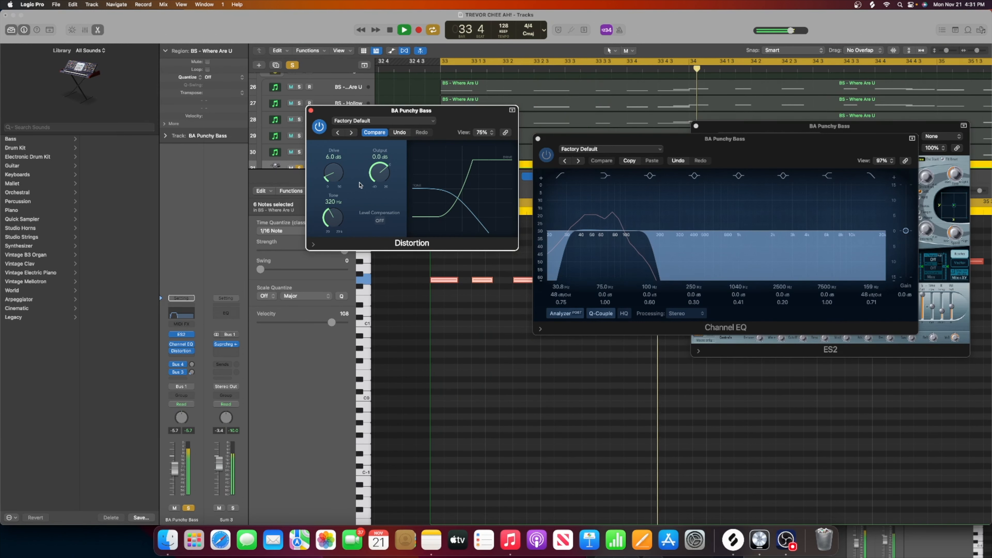
pyautogui.scroll(-2, 335, 179)
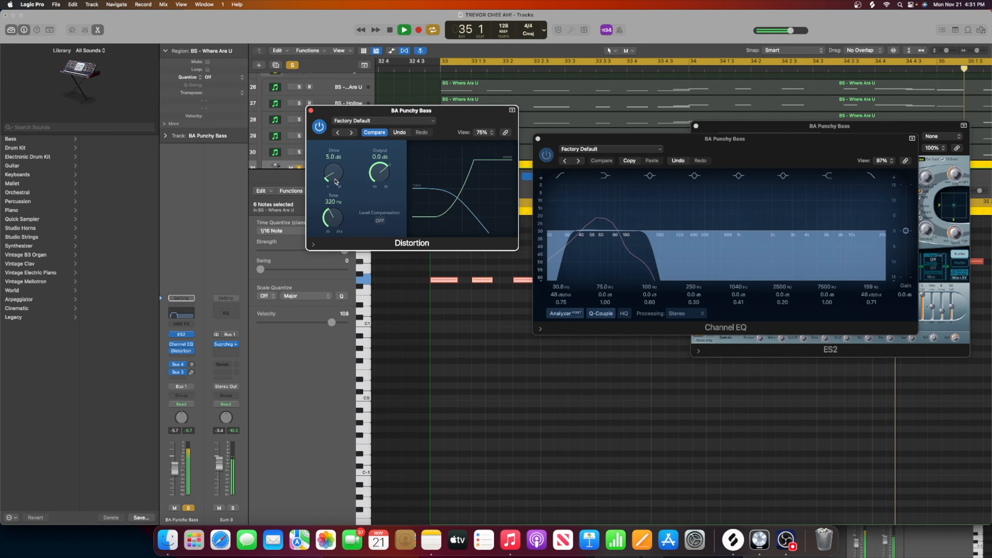
pyautogui.scroll(-1, 335, 179)
pyautogui.press('space')
# Step: Close the Distortion, Channel EQ and ES2 windows and shrink the Piano Roll to show more tracks
pyautogui.click(311, 110)
pyautogui.click(537, 138)
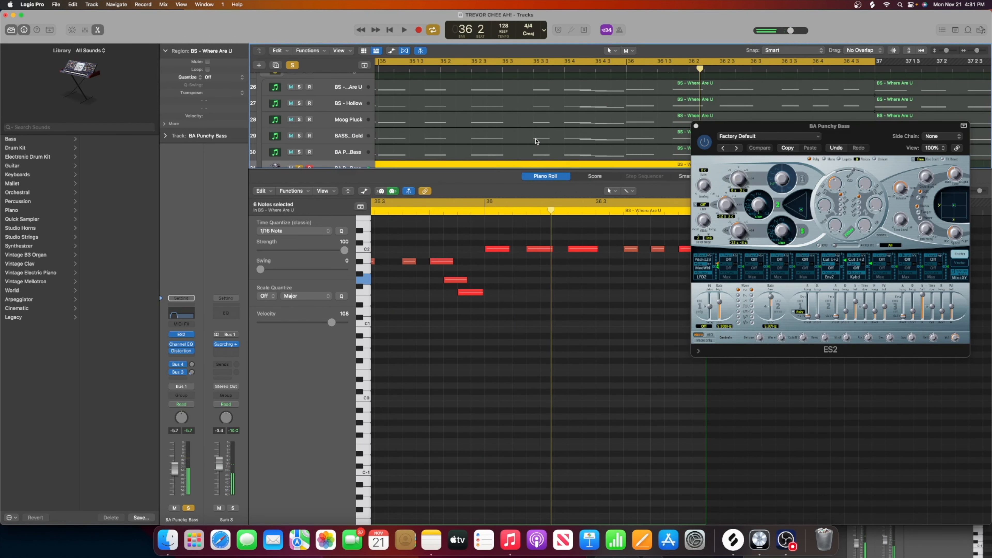
pyautogui.click(695, 126)
pyautogui.moveTo(492, 191); pyautogui.dragTo(476, 363)
# Step: Solo tracks 26 to 30 and play the full stack, switching track 31's solo off and on to compare
pyautogui.moveTo(302, 153); pyautogui.dragTo(299, 87)
pyautogui.press('space')
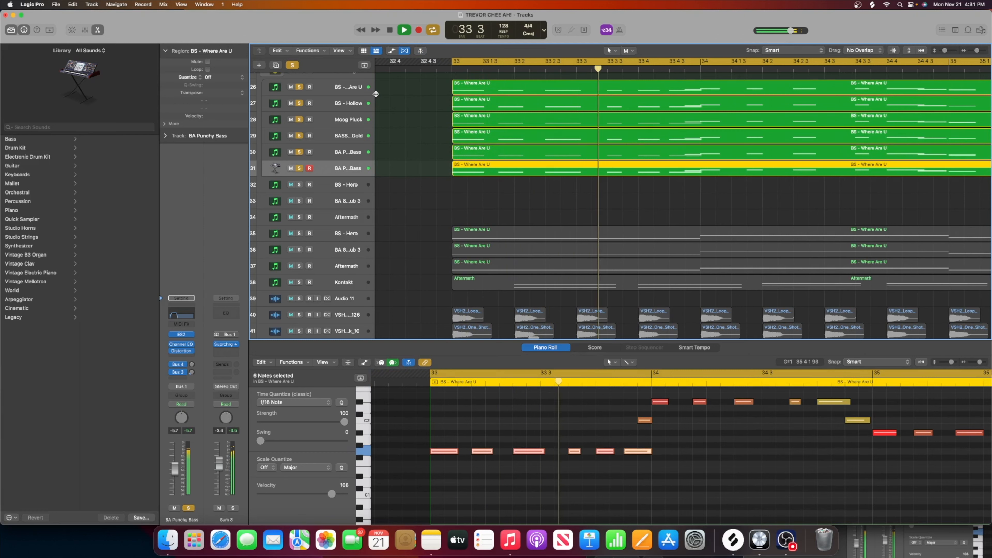
pyautogui.scroll(3, 376, 94)
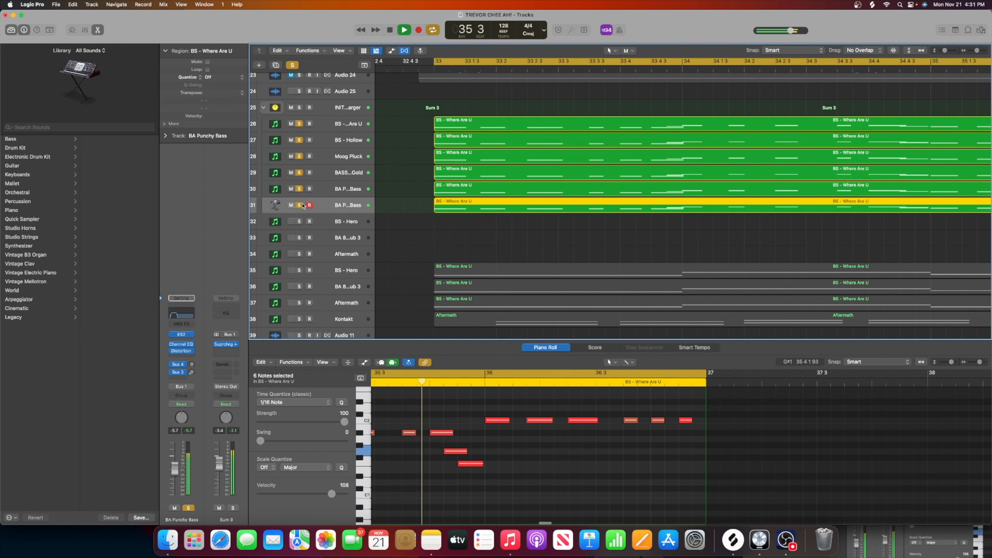
pyautogui.click(300, 205)
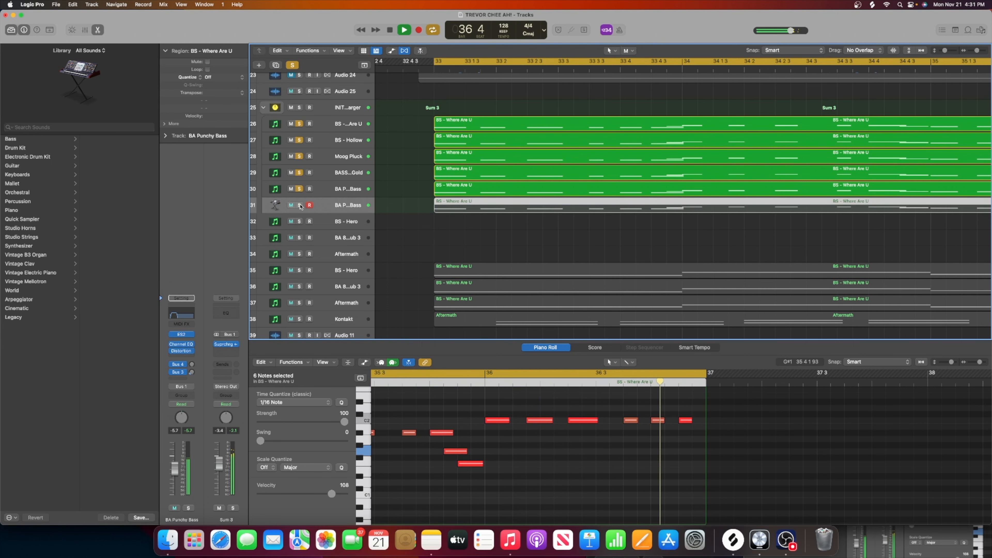
pyautogui.click(300, 205)
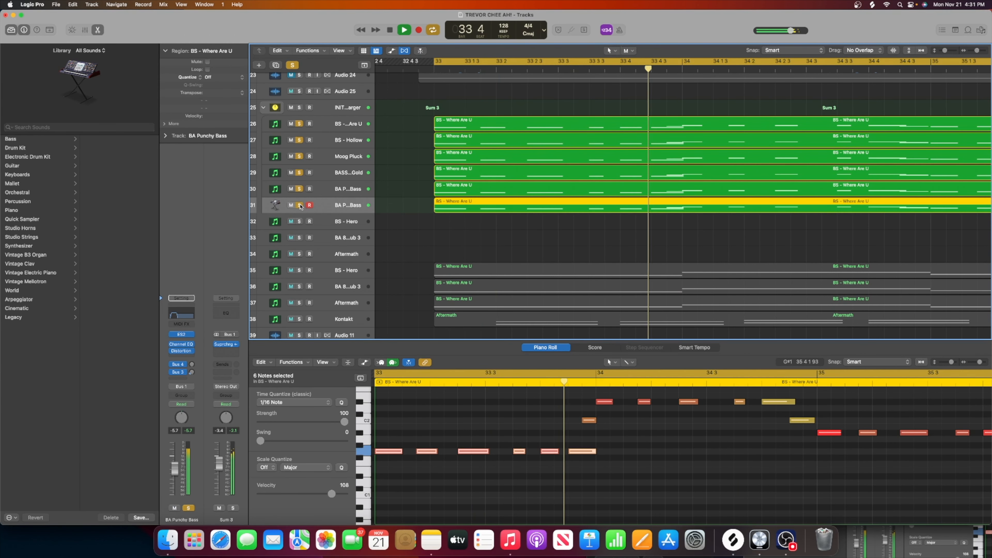
pyautogui.press('space')
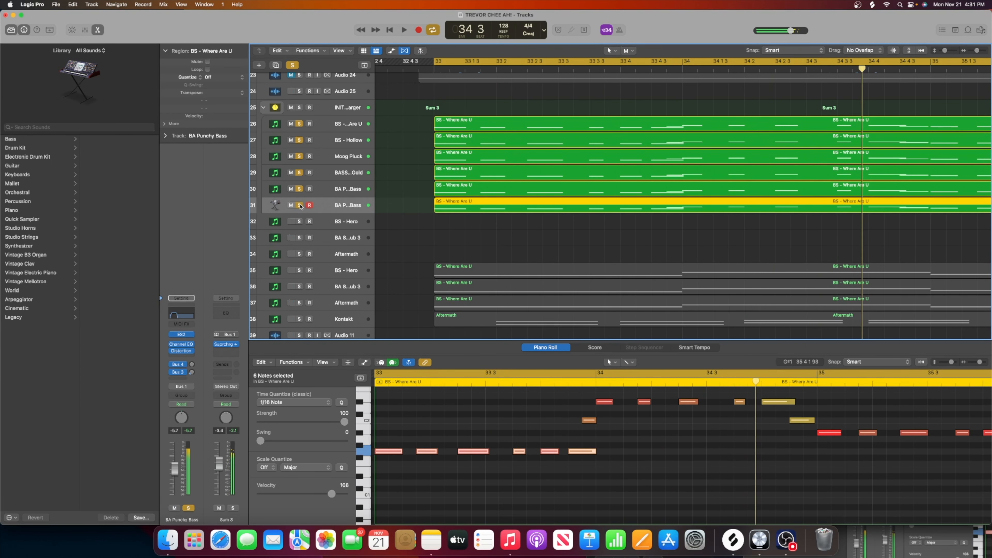
# Step: Add a Channel EQ to the Sum 3 stack track and place it after the existing plug-in
pyautogui.scroll(1, 303, 206)
pyautogui.hscroll(1, 309, 204)
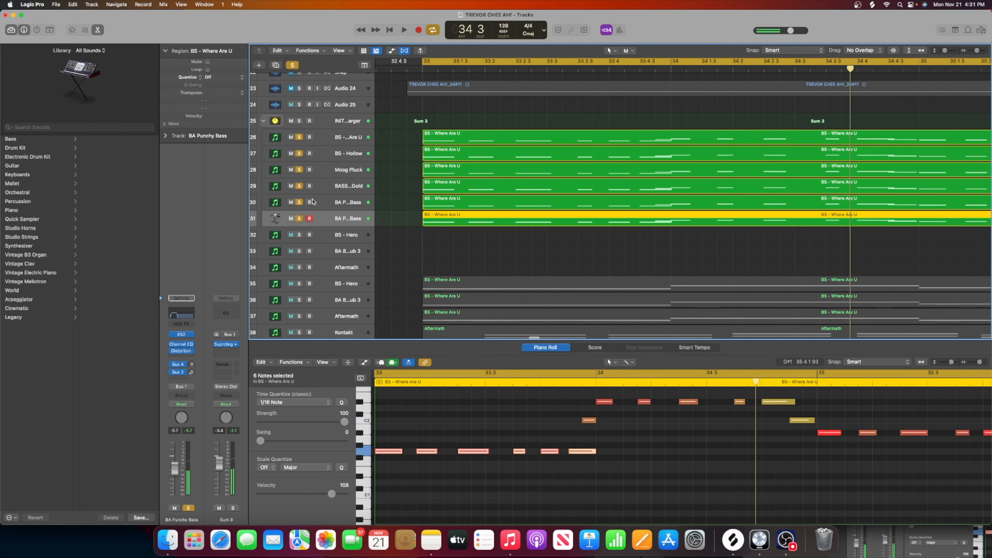
pyautogui.hscroll(1, 459, 152)
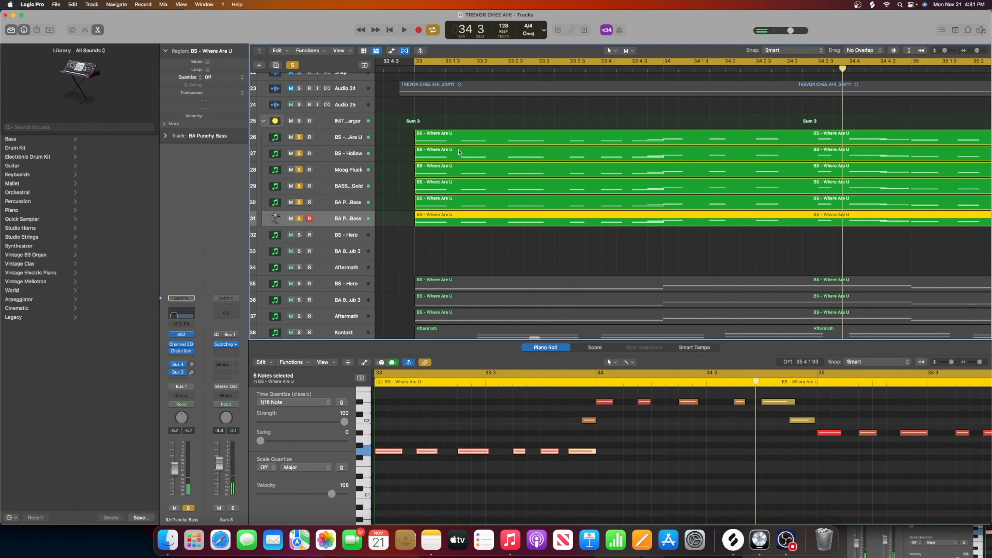
pyautogui.click(364, 121)
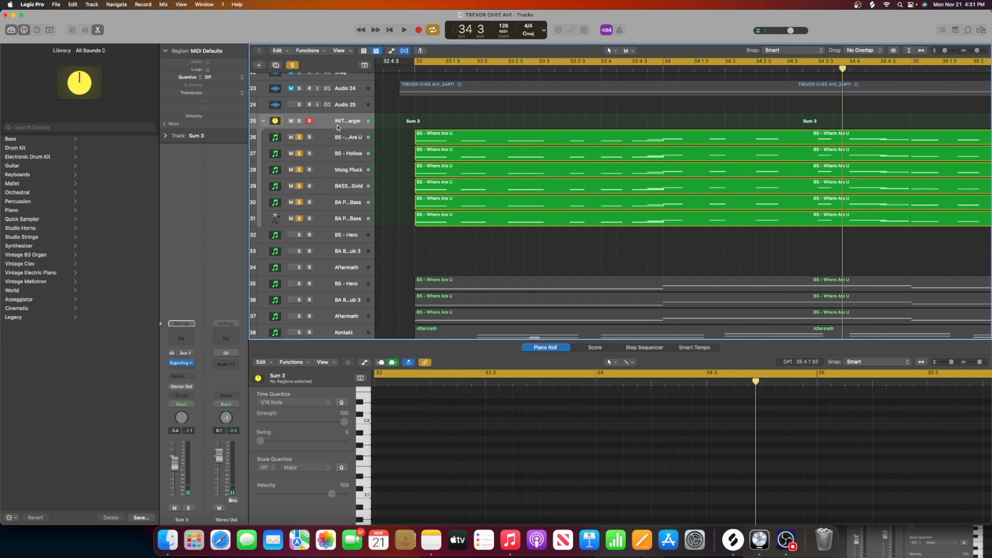
pyautogui.click(181, 339)
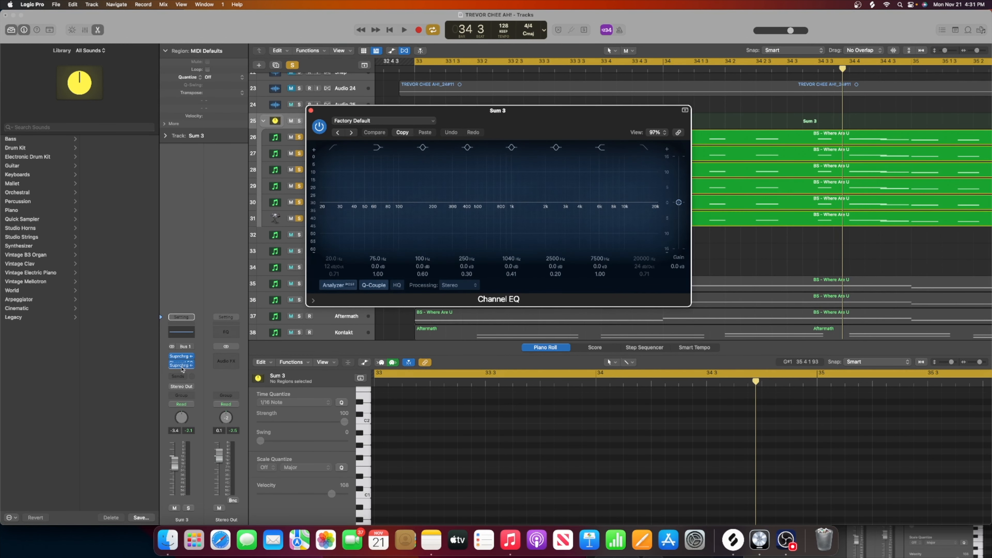
pyautogui.moveTo(180, 370); pyautogui.dragTo(181, 361)
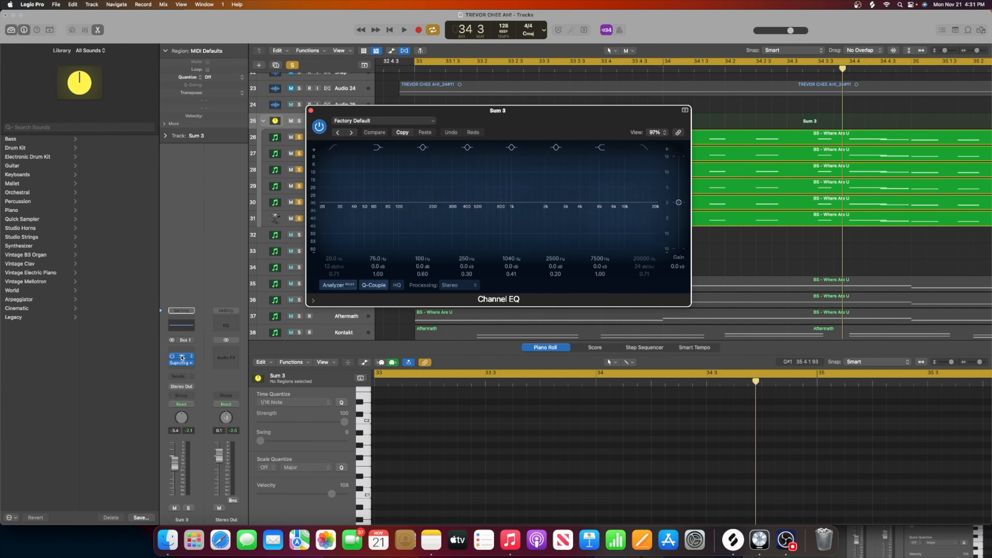
pyautogui.moveTo(183, 351); pyautogui.dragTo(177, 352)
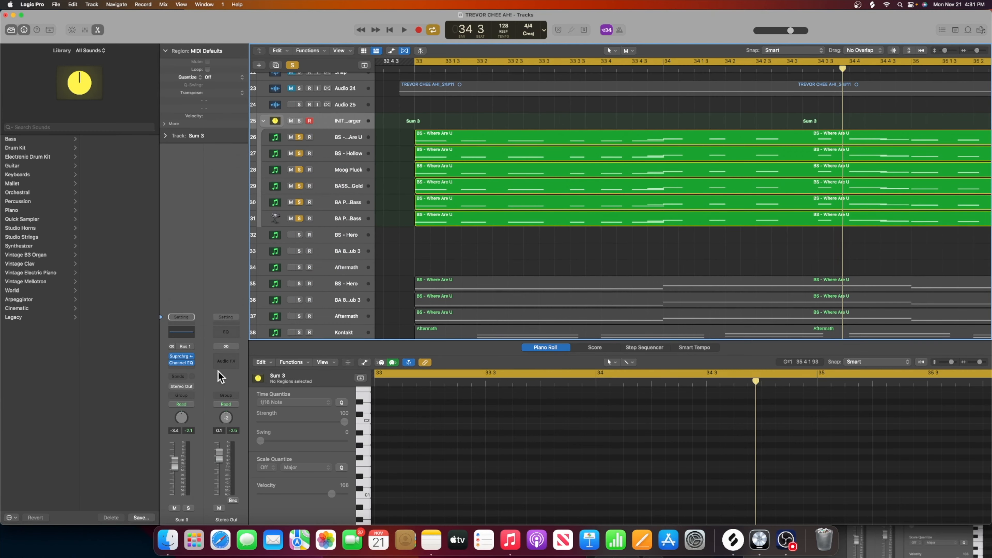
# Step: Solo the kick tracks 40 to 43 alongside the already soloed bass stack
pyautogui.scroll(-15, 475, 207)
pyautogui.hscroll(-2, 474, 207)
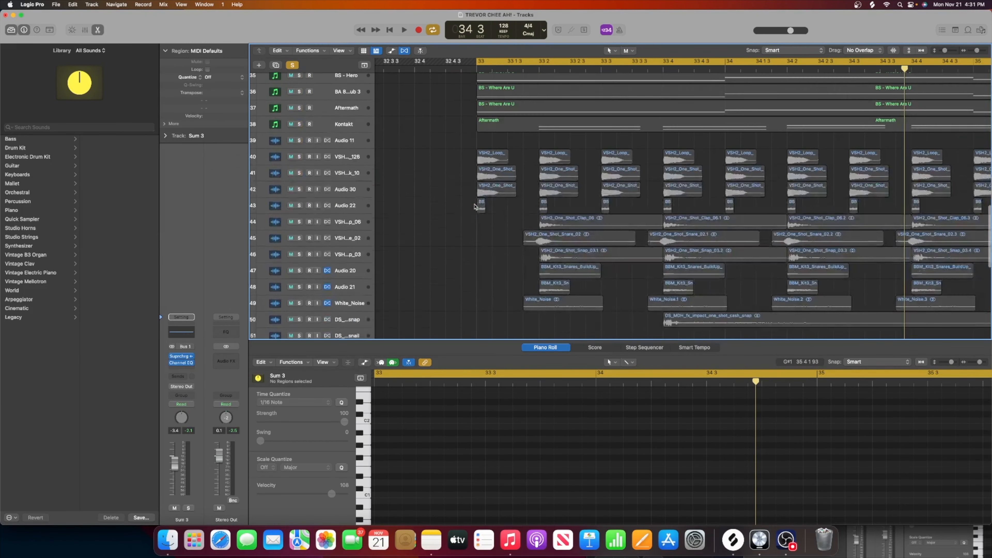
pyautogui.scroll(-5, 475, 207)
pyautogui.scroll(6, 474, 210)
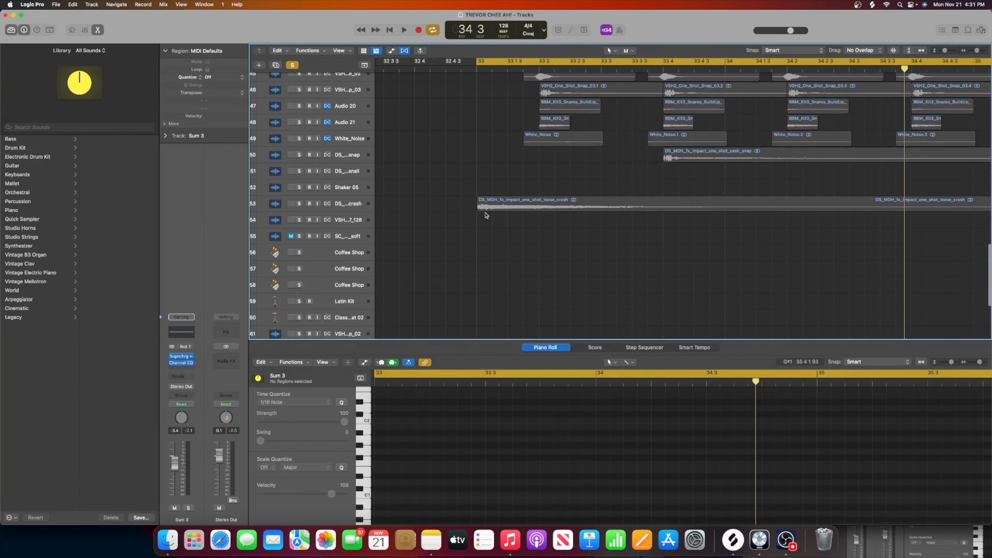
pyautogui.scroll(10, 485, 215)
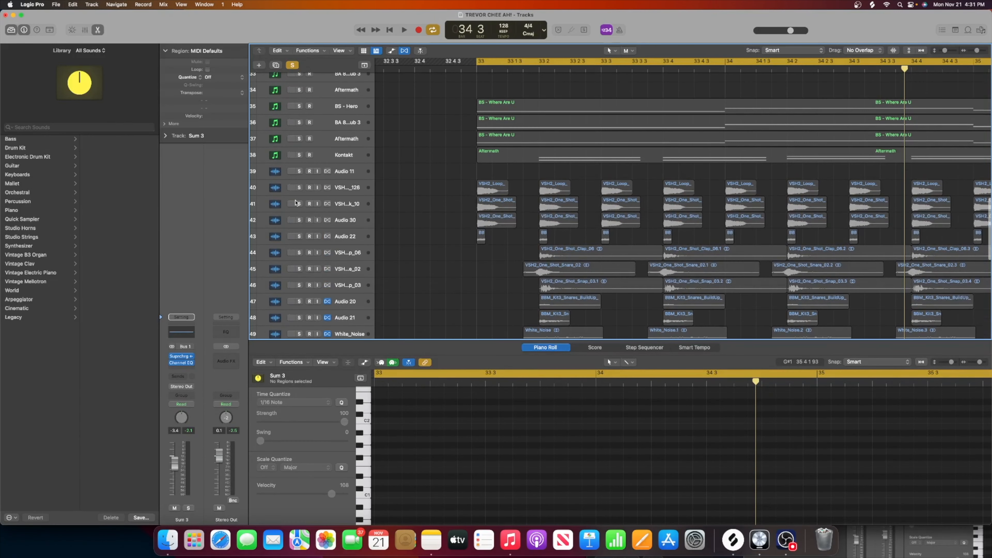
pyautogui.moveTo(300, 188); pyautogui.dragTo(297, 234)
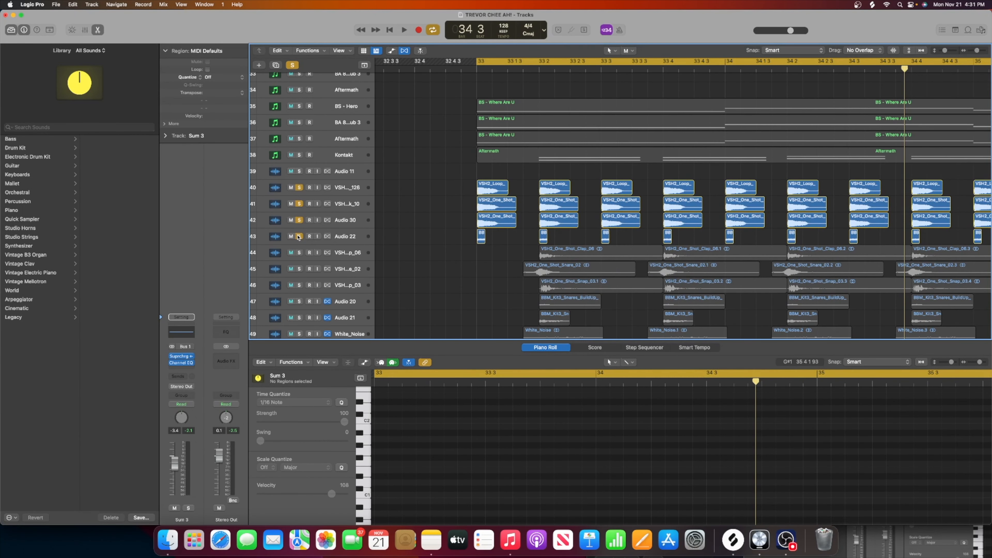
# Step: Open the Sum 3 Channel EQ, collapse the bass stack and place the EQ window clear of the kick track headers
pyautogui.click(181, 335)
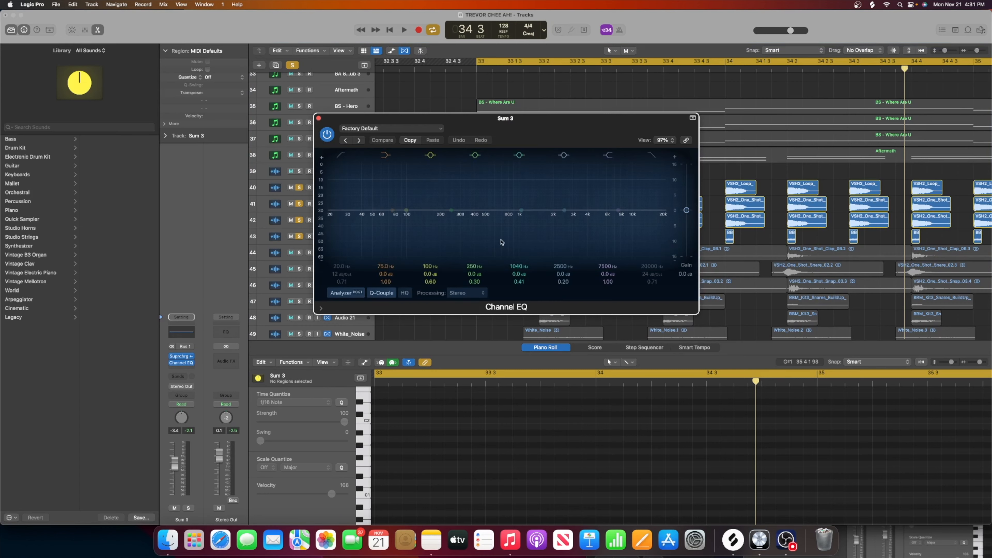
pyautogui.moveTo(507, 118); pyautogui.dragTo(214, 77)
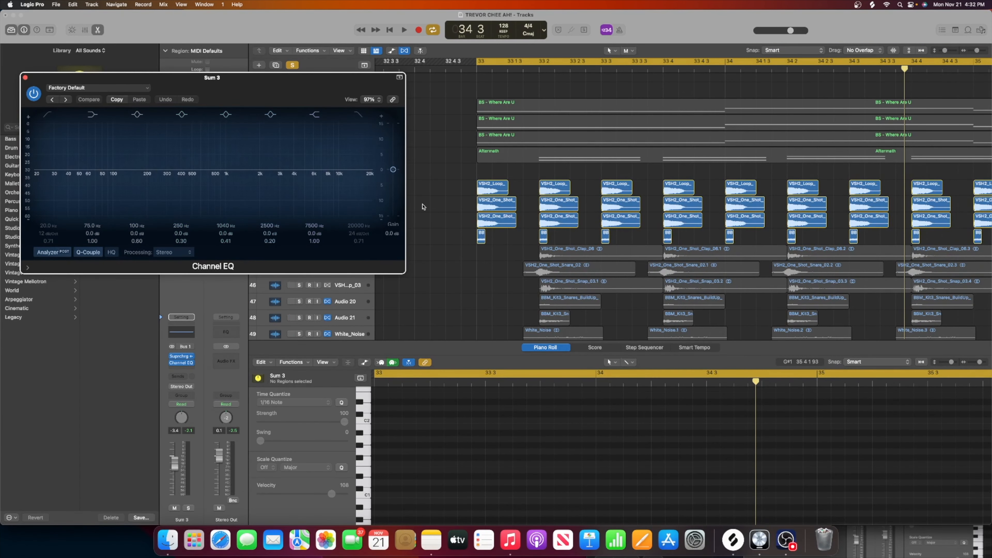
pyautogui.scroll(10, 422, 207)
pyautogui.moveTo(280, 94); pyautogui.dragTo(662, 74)
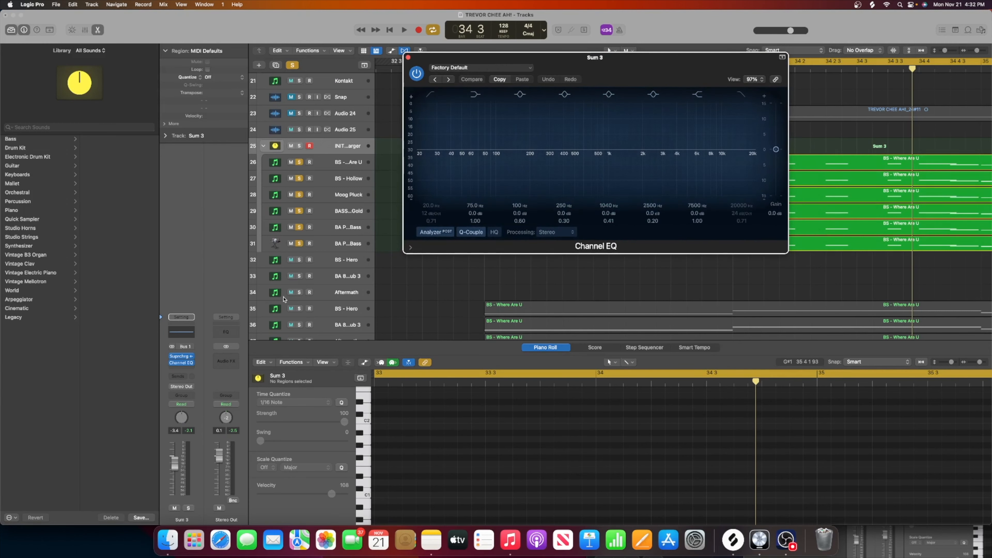
pyautogui.click(263, 147)
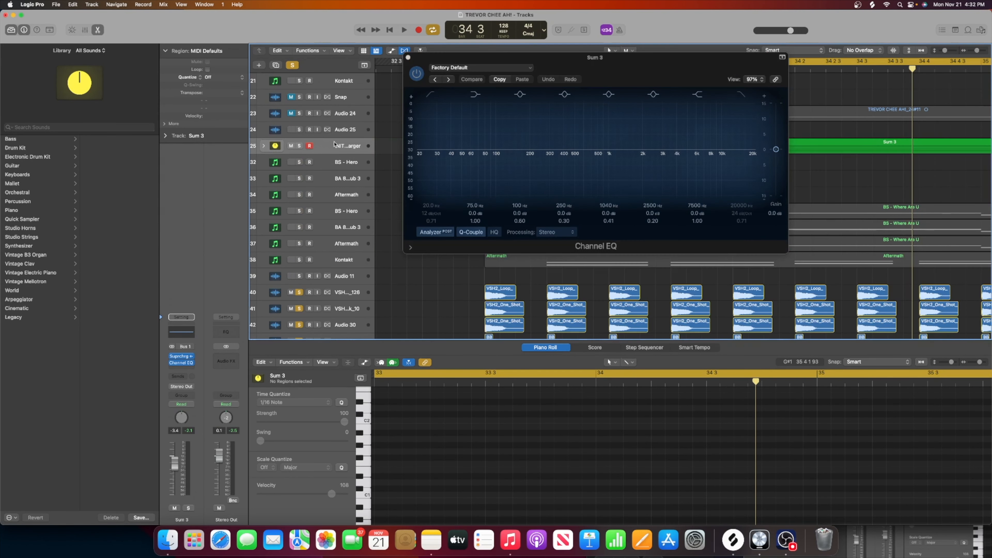
pyautogui.moveTo(421, 62); pyautogui.dragTo(233, 59)
pyautogui.scroll(-3, 381, 321)
pyautogui.moveTo(455, 251); pyautogui.dragTo(357, 223)
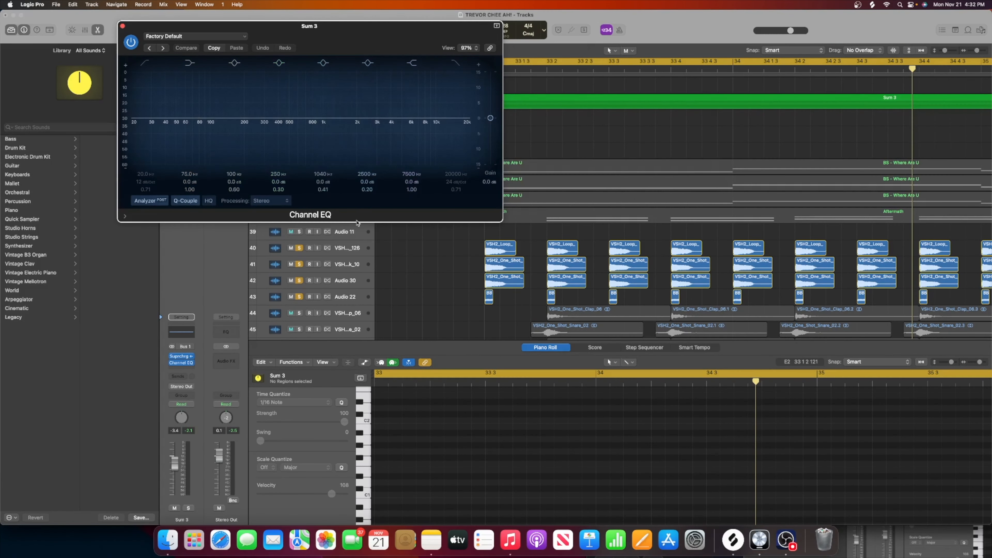
# Step: Open the Channel EQs of kick tracks 40 and 41 and arrange both windows beside the Sum 3 EQ
pyautogui.click(341, 254)
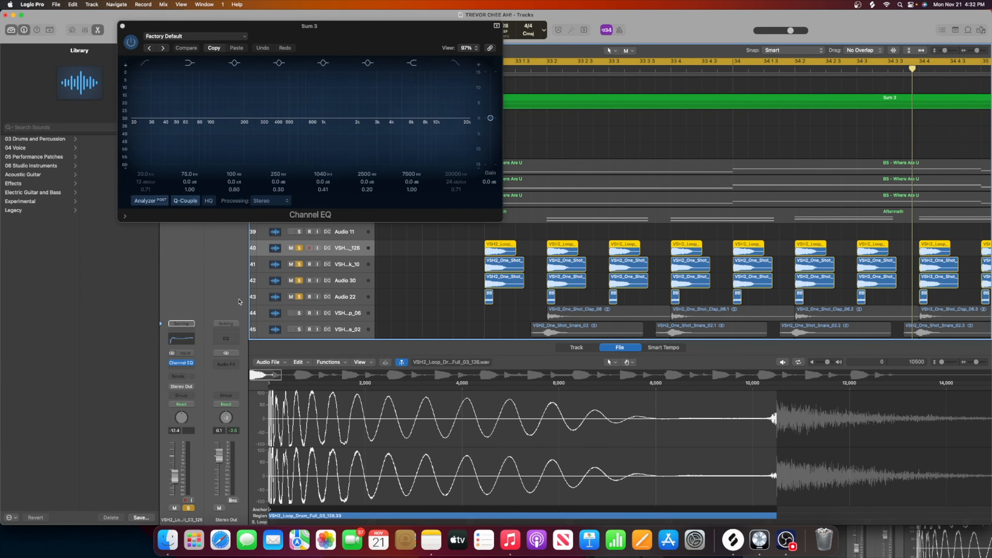
pyautogui.click(185, 344)
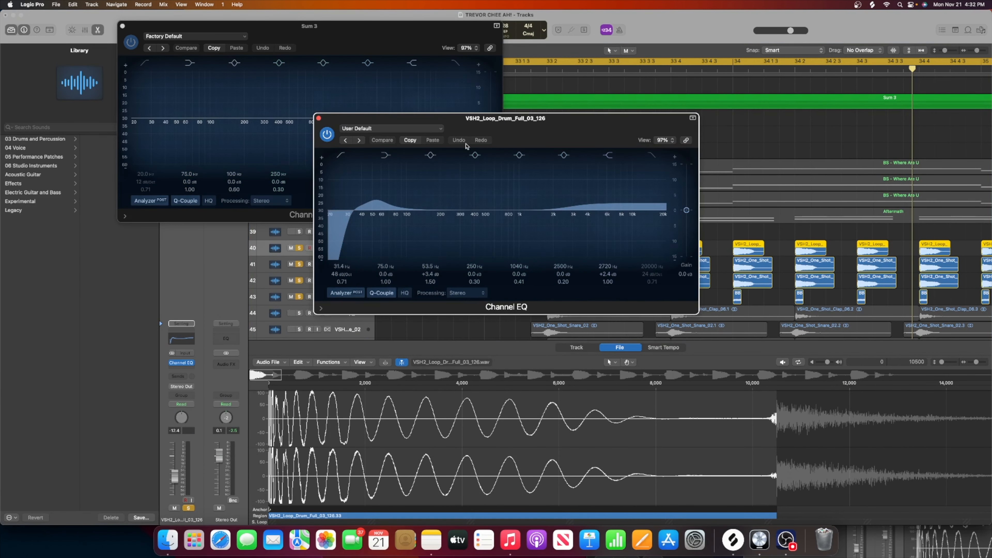
pyautogui.moveTo(477, 134); pyautogui.dragTo(758, 116)
pyautogui.click(338, 269)
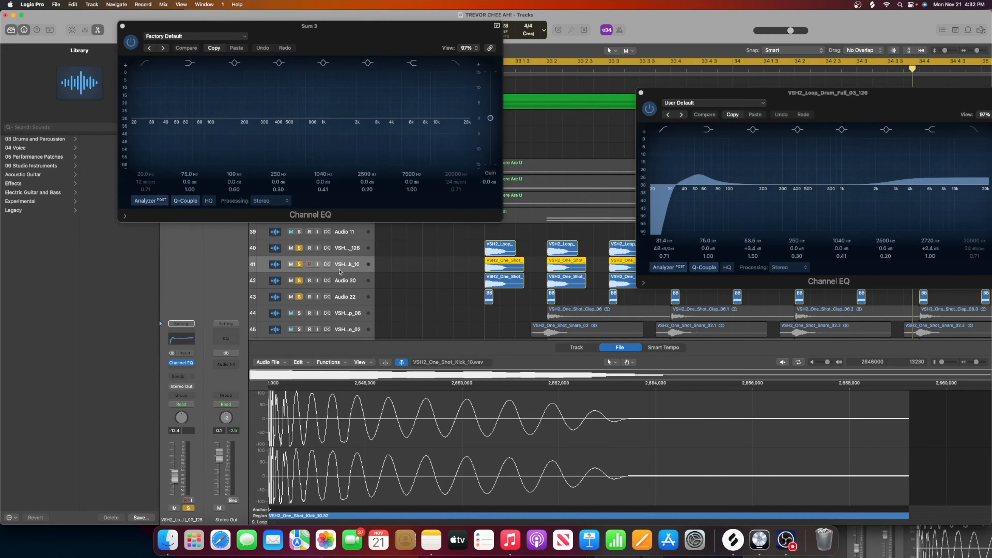
pyautogui.click(172, 338)
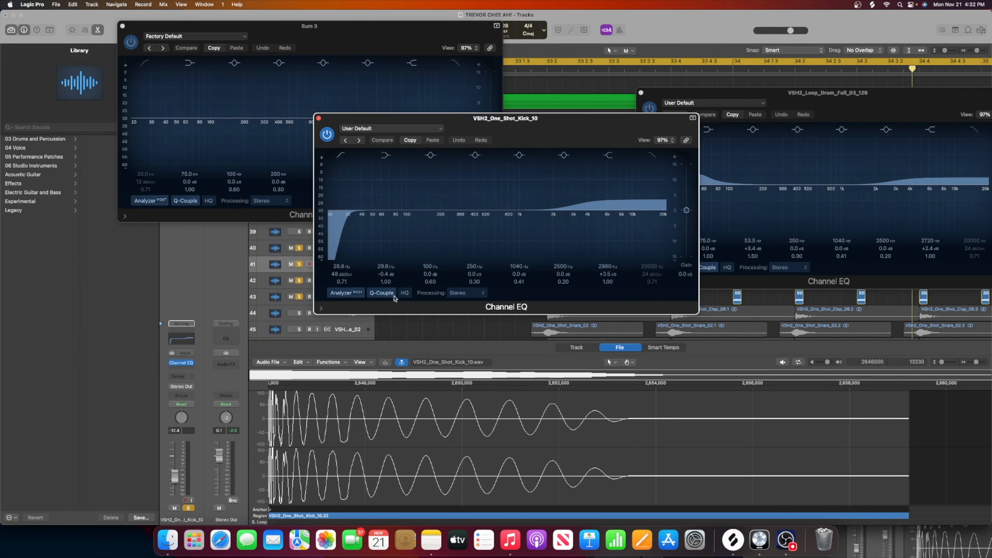
pyautogui.moveTo(525, 118); pyautogui.dragTo(747, 293)
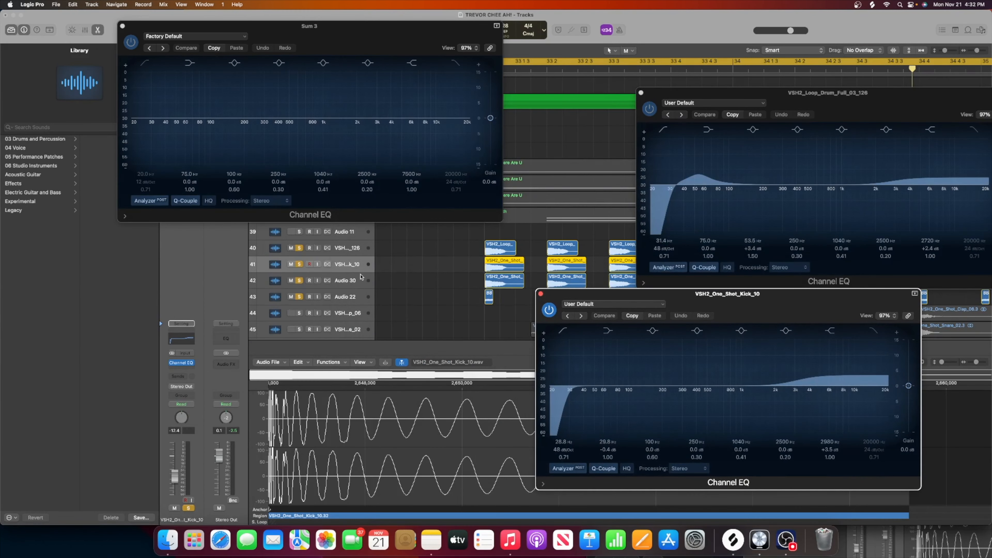
# Step: Open the Channel EQ of track 42 (Audio 30) and arrange it with the Sum 3 EQ so all four EQs show
pyautogui.click(356, 282)
pyautogui.click(187, 342)
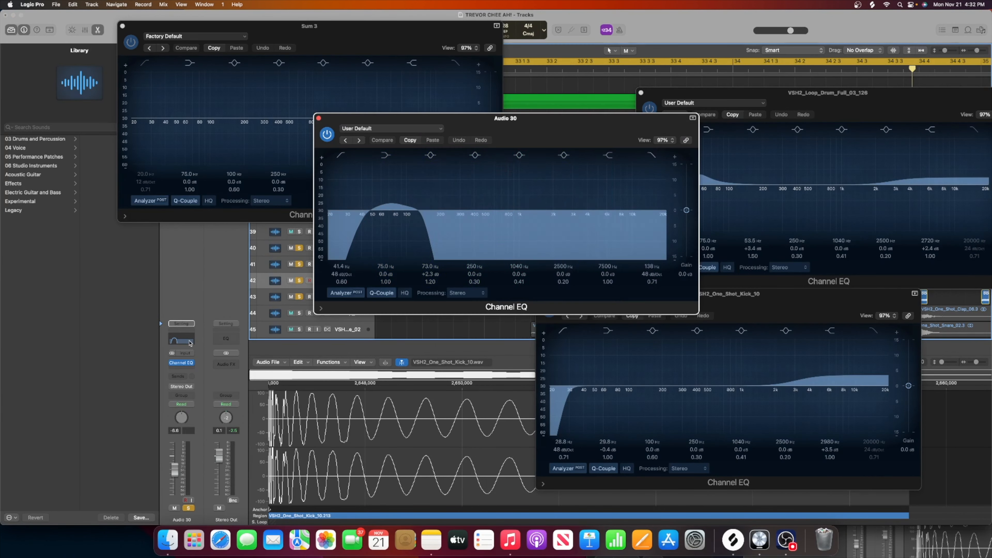
pyautogui.moveTo(565, 127); pyautogui.dragTo(389, 307)
pyautogui.moveTo(341, 41); pyautogui.dragTo(314, 30)
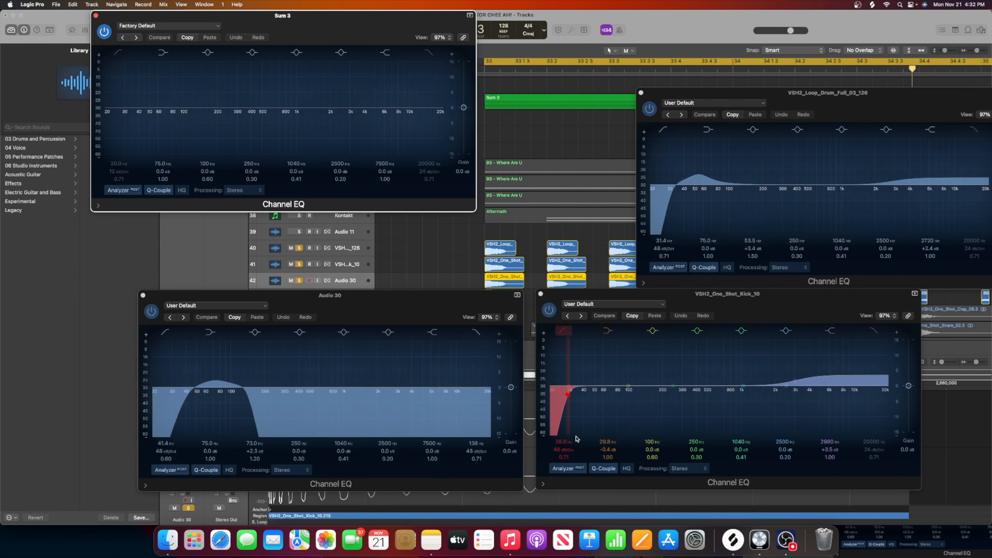
pyautogui.moveTo(382, 36); pyautogui.dragTo(463, 88)
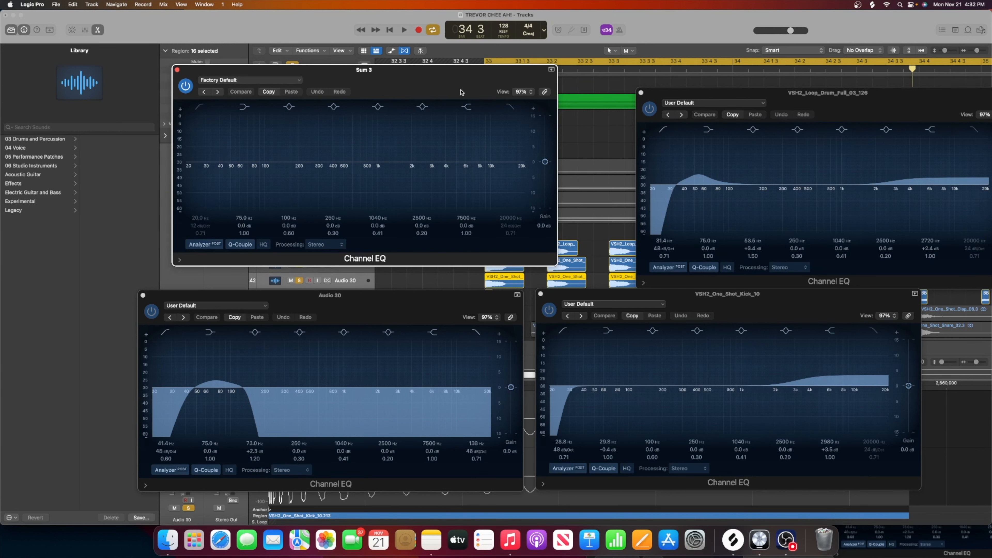
# Step: Play the loop and set the Sum 3 EQ's 100 Hz peak band to 59 Hz, +3.7 dB, with a Q of 1.50
pyautogui.press('space')
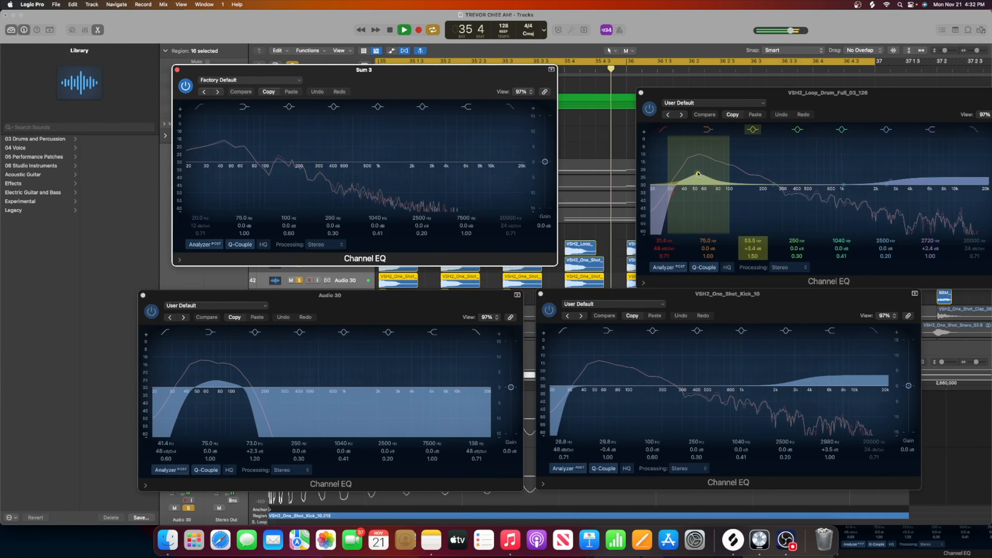
pyautogui.moveTo(265, 162); pyautogui.dragTo(240, 150)
pyautogui.press('space')
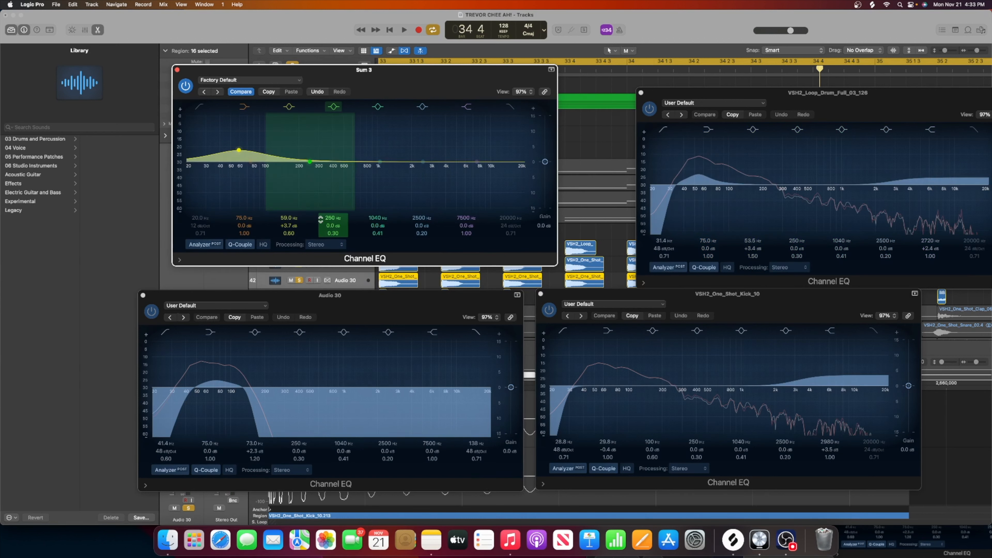
pyautogui.moveTo(288, 235); pyautogui.dragTo(287, 223)
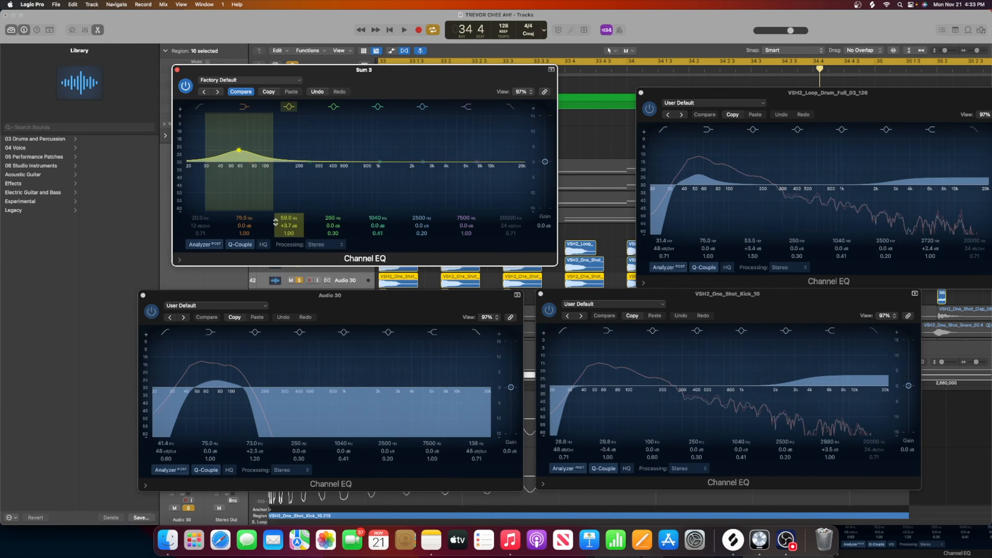
pyautogui.moveTo(295, 234); pyautogui.dragTo(289, 231)
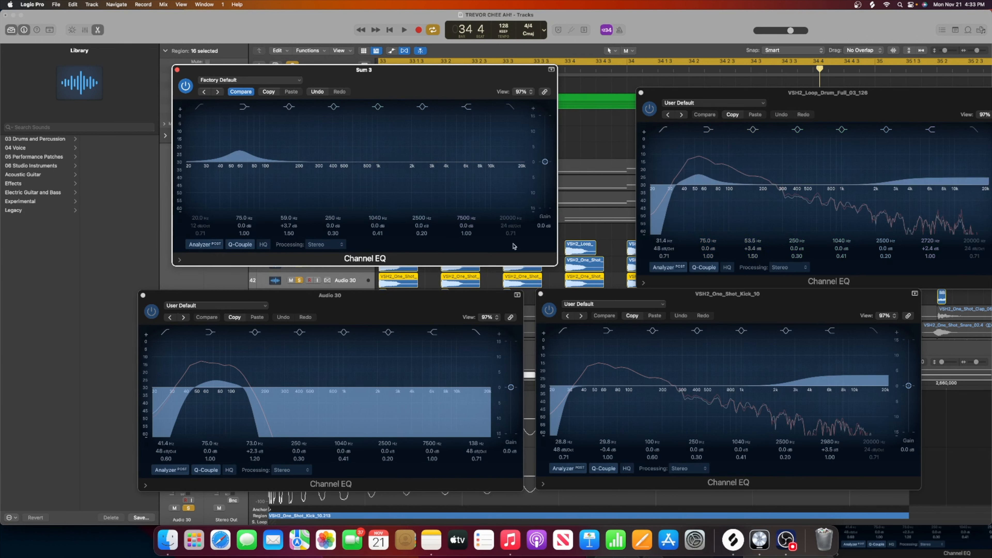
# Step: Set the 59 Hz band's gain to -6.8 dB in the Sum 3 EQ and play the loop to check it
pyautogui.moveTo(288, 225); pyautogui.dragTo(288, 239)
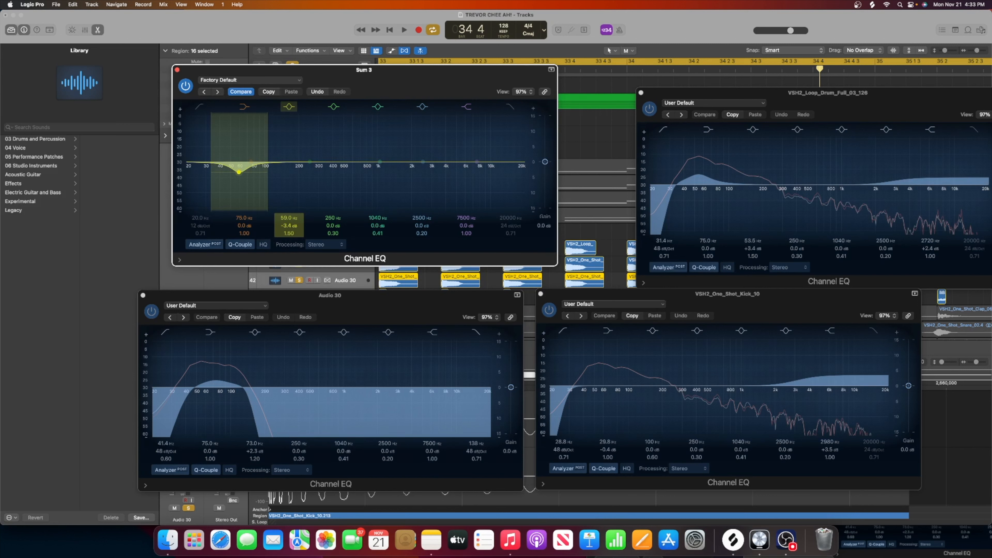
pyautogui.moveTo(289, 239); pyautogui.dragTo(289, 244)
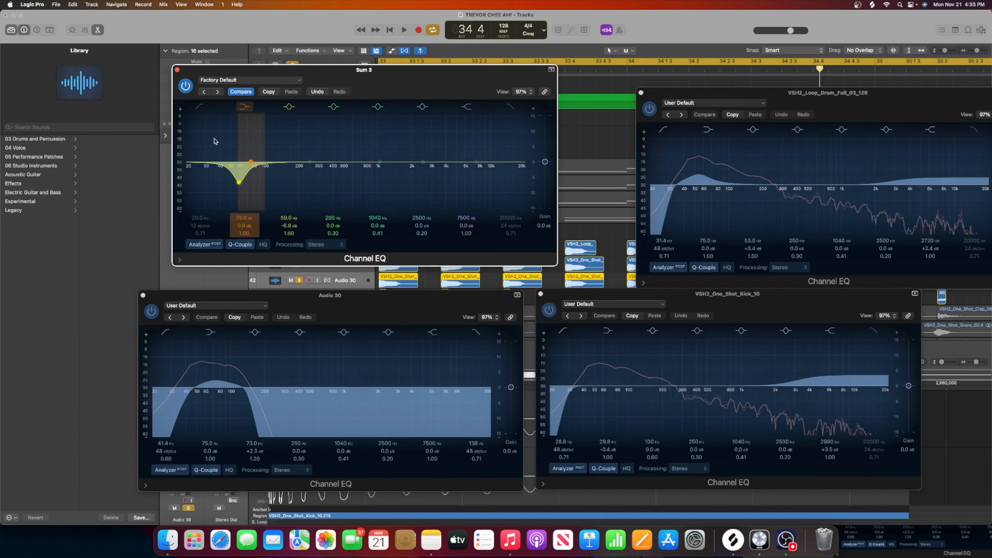
pyautogui.press('space')
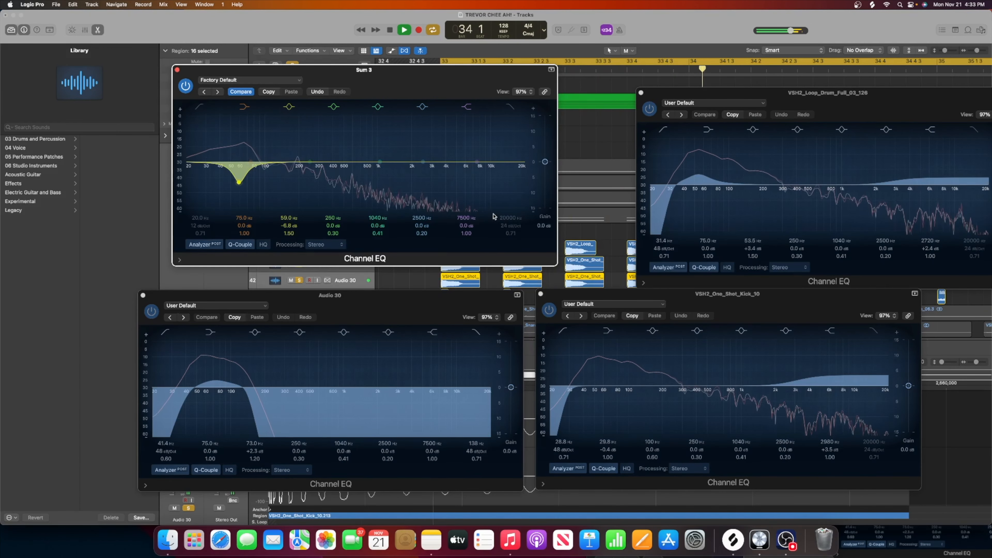
pyautogui.press('space')
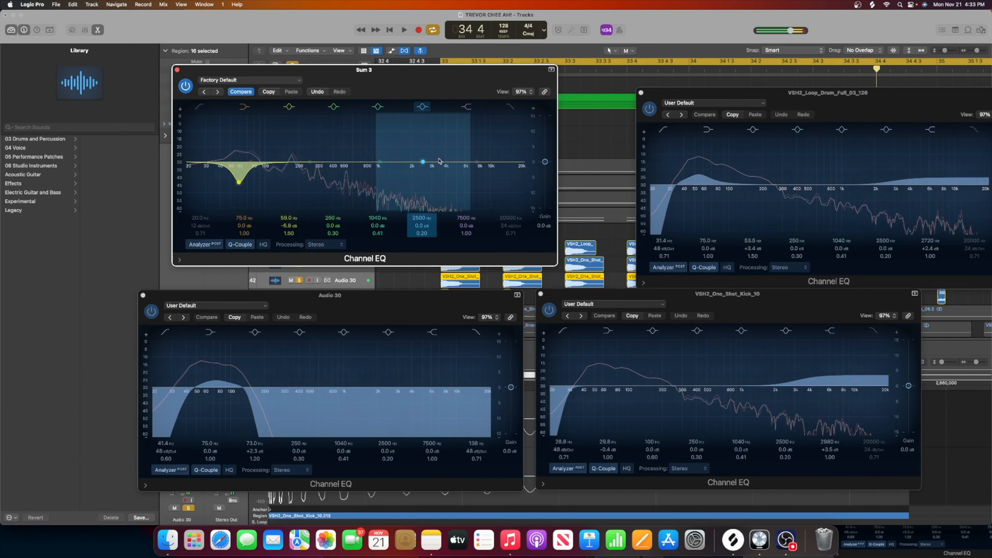
# Step: Set the Sum 3 EQ's high shelf to 2980 Hz at -7.3 dB and play the loop to hear the cut
pyautogui.moveTo(477, 161); pyautogui.dragTo(466, 161)
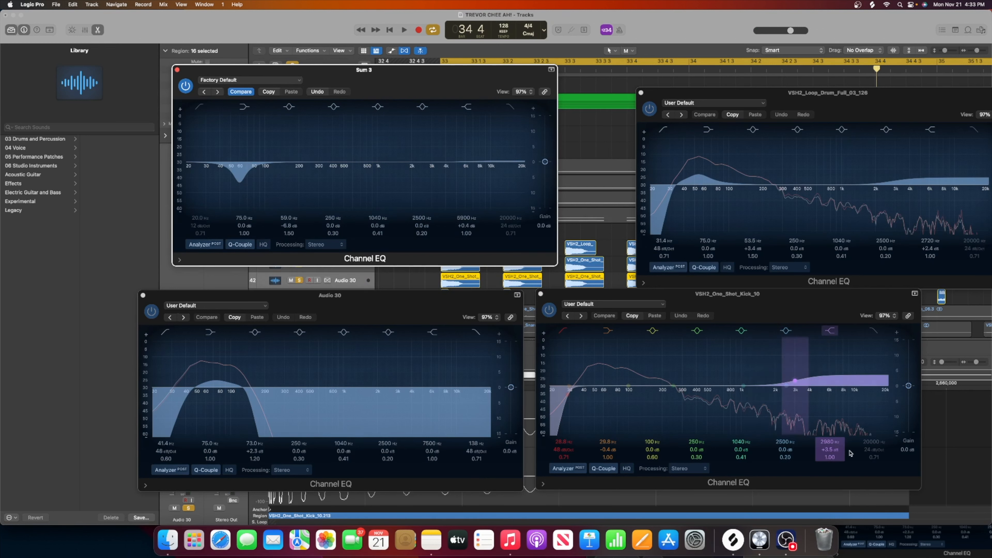
pyautogui.moveTo(465, 161); pyautogui.dragTo(445, 191)
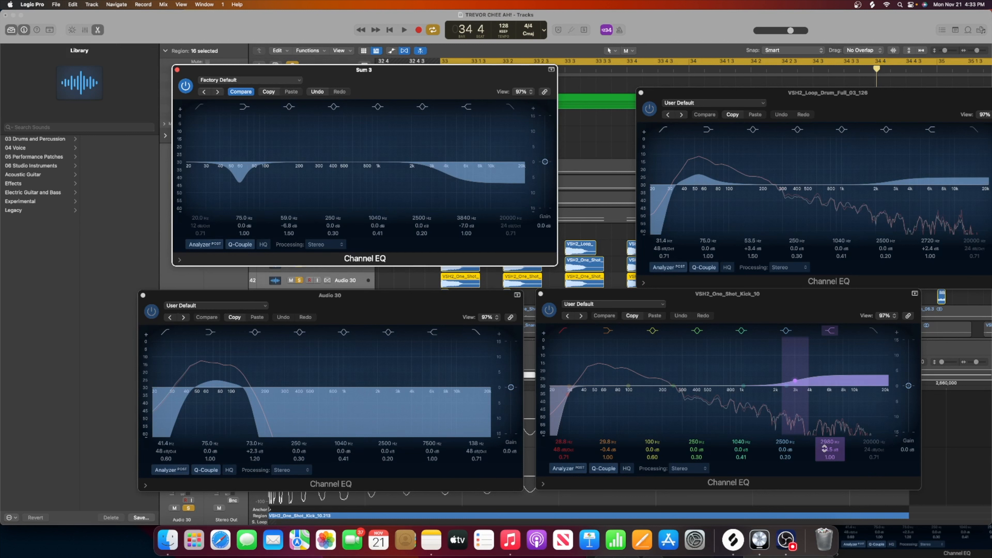
pyautogui.moveTo(447, 179); pyautogui.dragTo(433, 177)
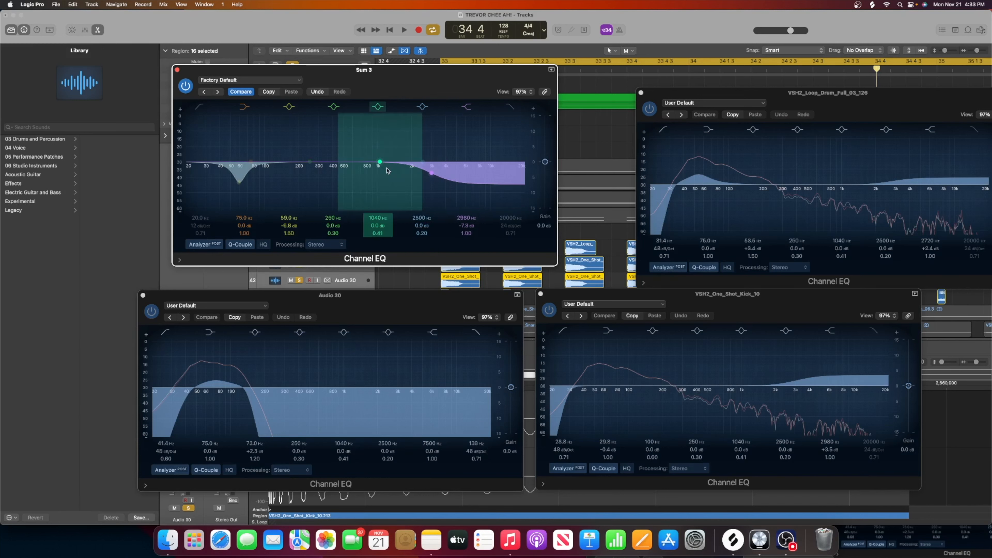
pyautogui.press('space')
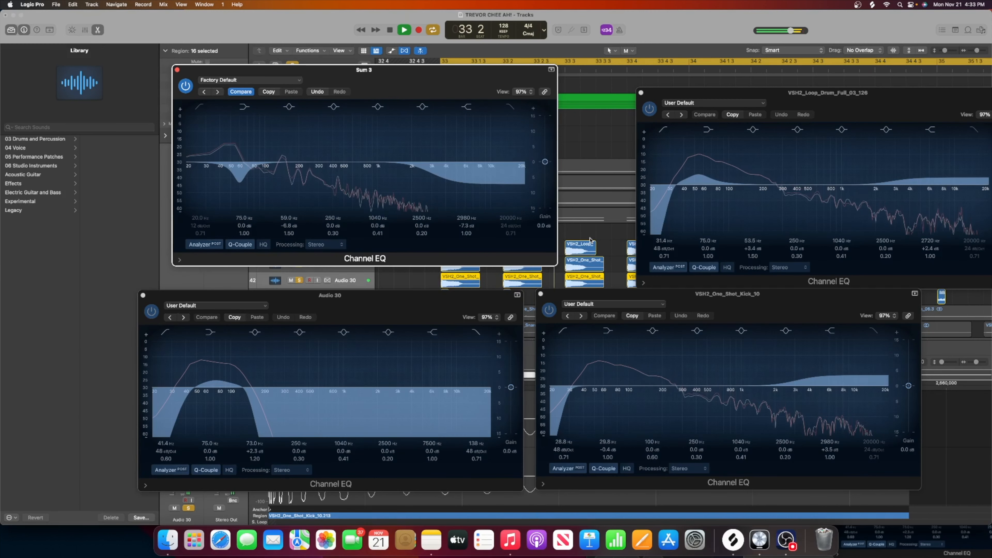
pyautogui.press('space')
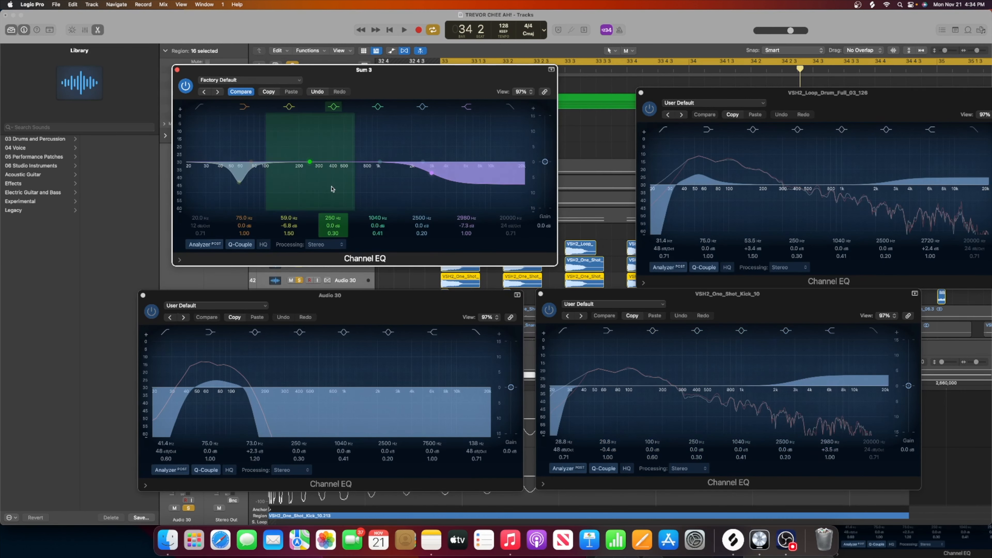
pyautogui.press('space')
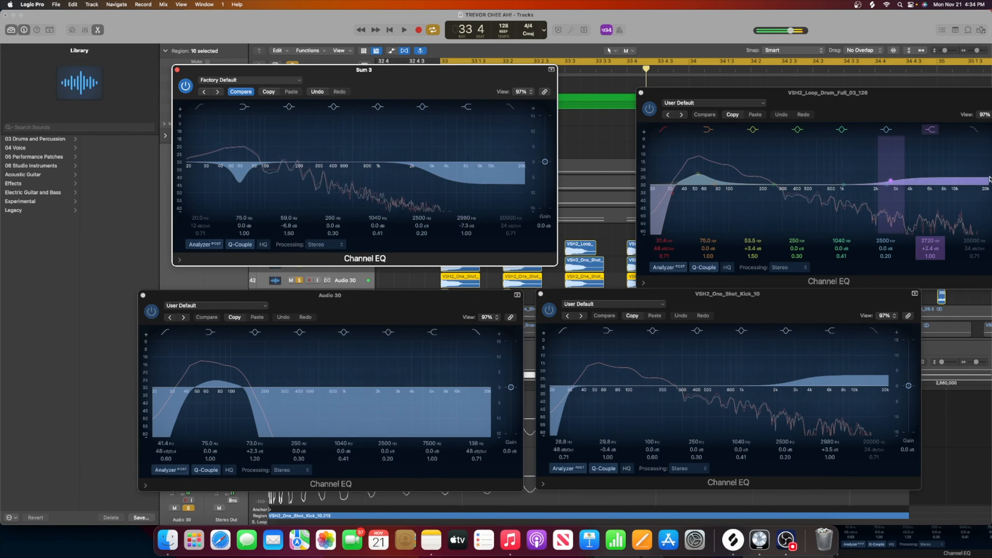
pyautogui.press('space')
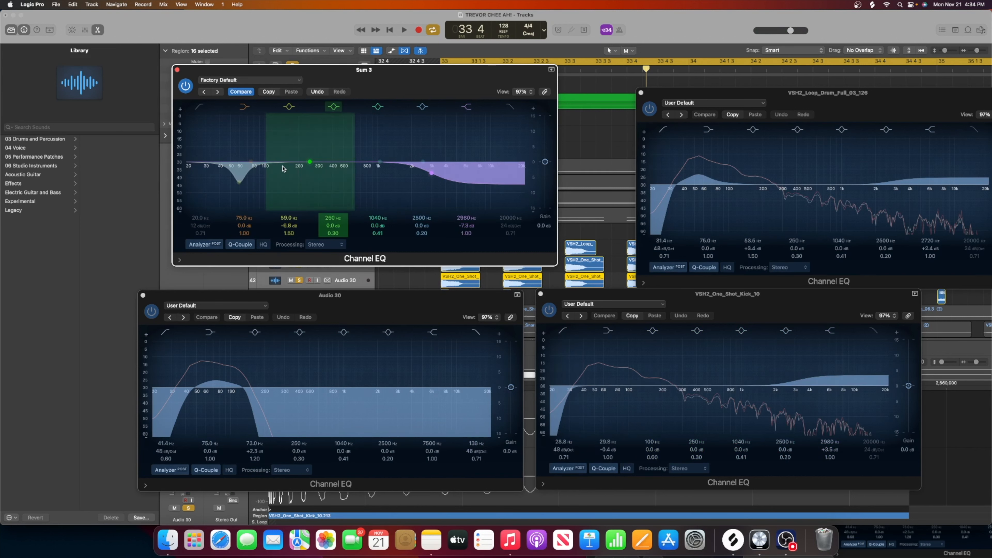
# Step: Move the Sum 3 EQ's 250 Hz peak band to 199 Hz with a 4.4 dB boost and adjust its Q during playback
pyautogui.moveTo(311, 163); pyautogui.dragTo(322, 148)
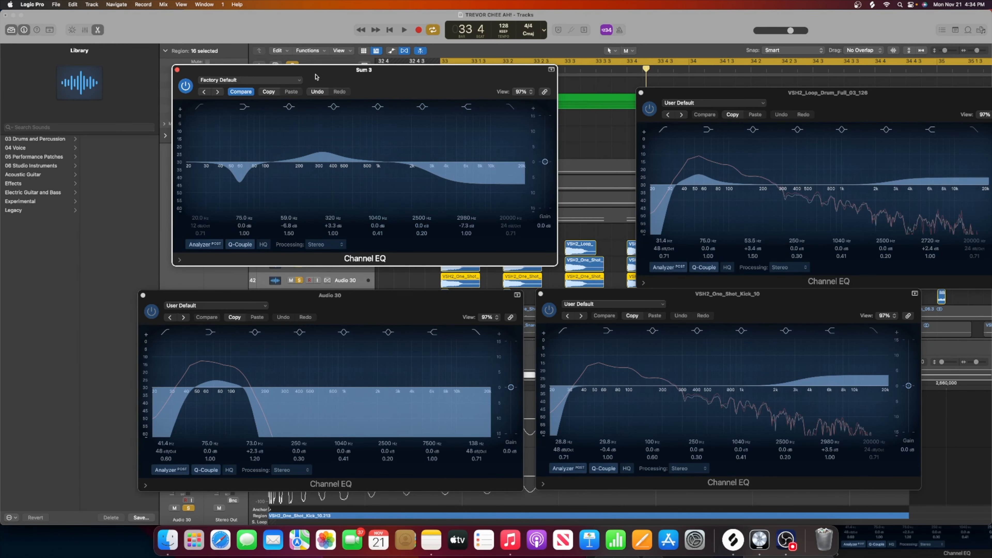
pyautogui.moveTo(370, 83); pyautogui.dragTo(308, 53)
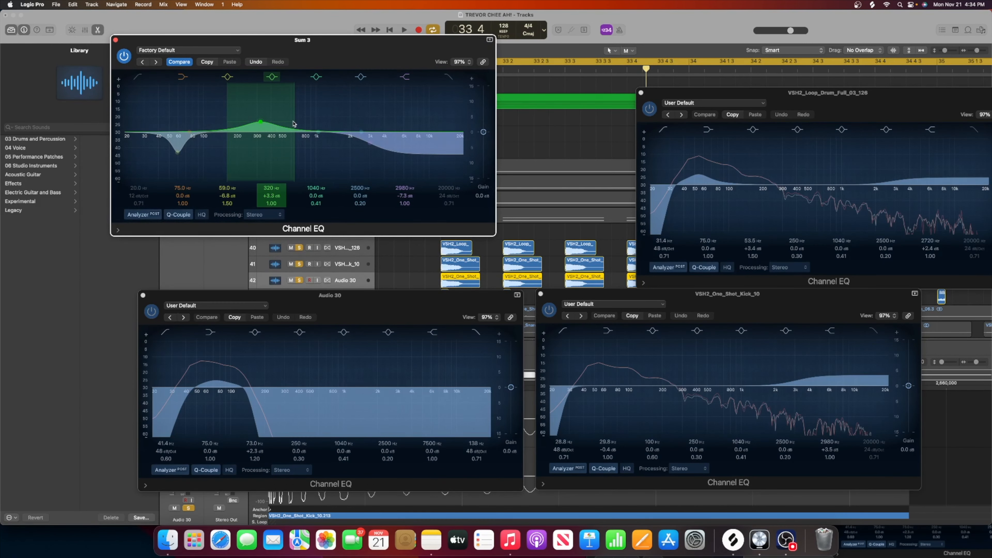
pyautogui.press('space')
pyautogui.moveTo(261, 122); pyautogui.dragTo(237, 119)
pyautogui.moveTo(274, 206); pyautogui.dragTo(273, 203)
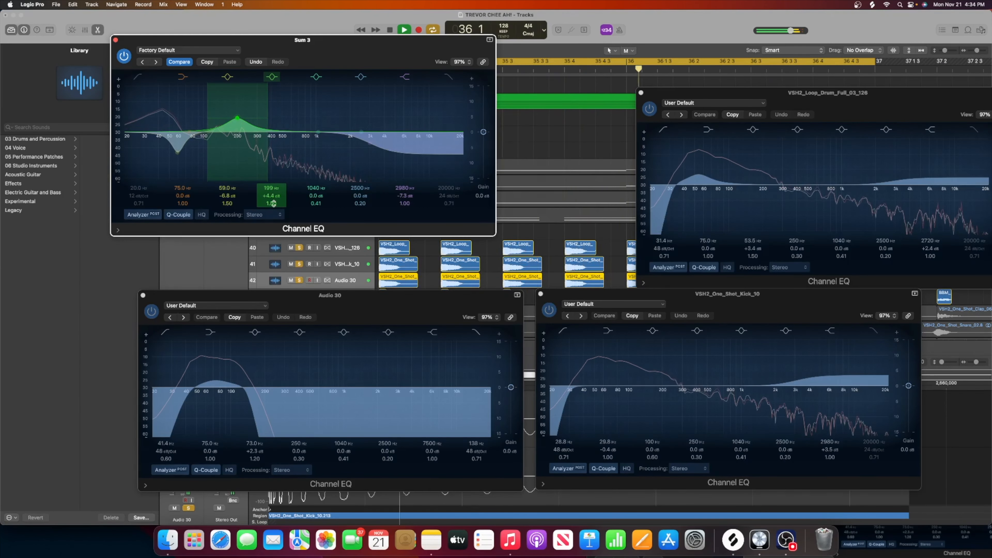
# Step: Shift the Sum 3 EQ's 199 Hz boost to 208 Hz and stop playback
pyautogui.moveTo(237, 118)
pyautogui.mouseDown()
pyautogui.moveTo(232, 125)
pyautogui.moveTo(240, 119)
pyautogui.mouseUp()
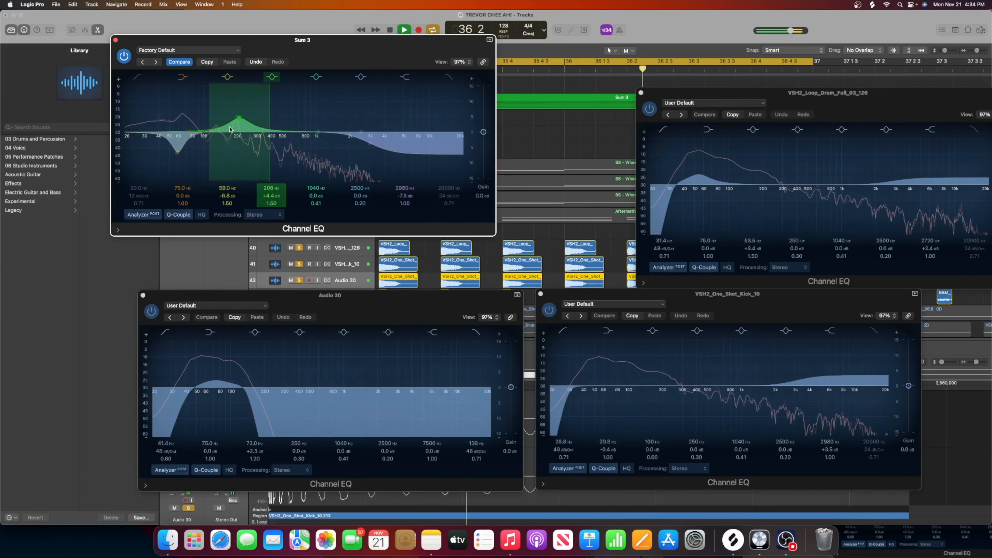
pyautogui.press('space')
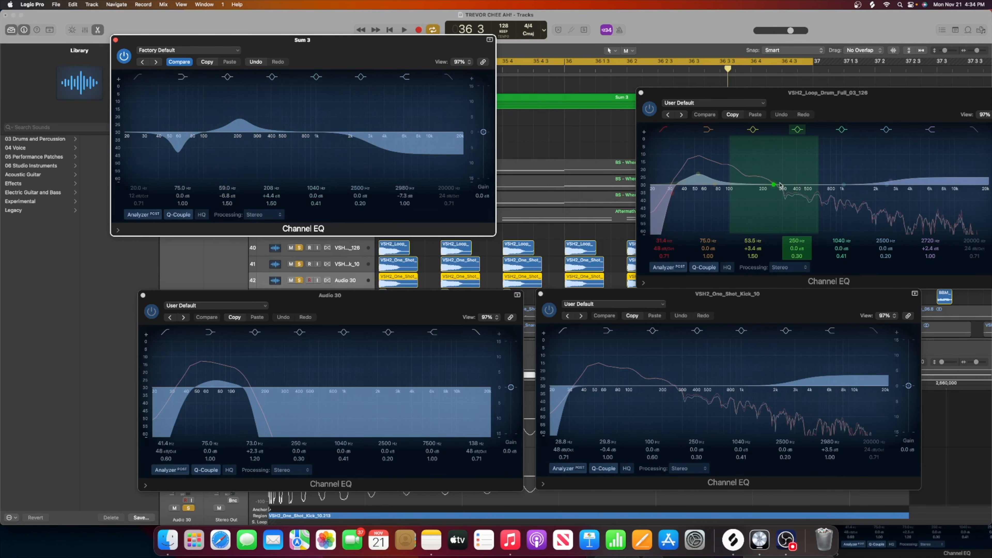
# Step: Set the VSH2_Loop_Drum_Full_03_126 EQ's 250 Hz peak band to 202 Hz at -4.6 dB with a Q of 0.98
pyautogui.moveTo(773, 186); pyautogui.dragTo(790, 196)
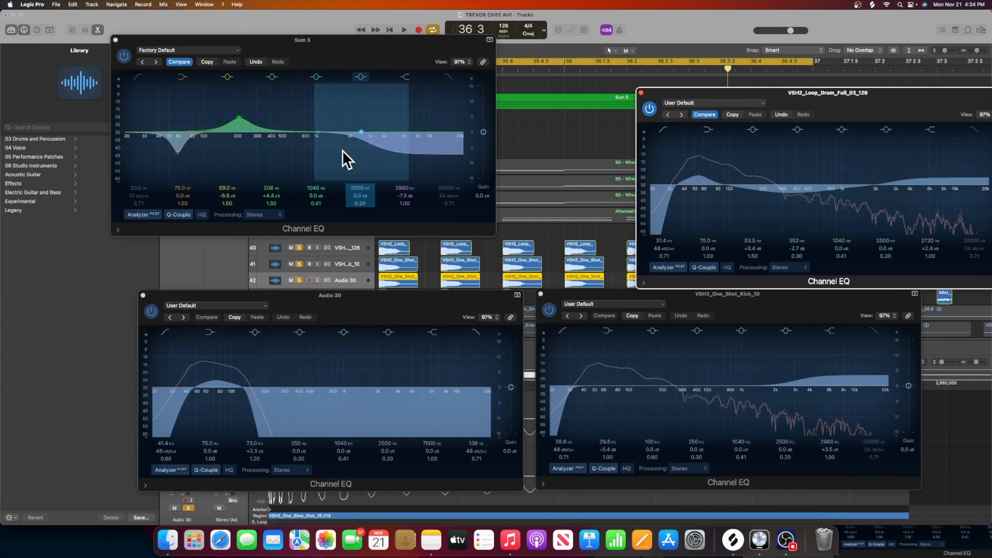
pyautogui.moveTo(793, 198); pyautogui.dragTo(765, 201)
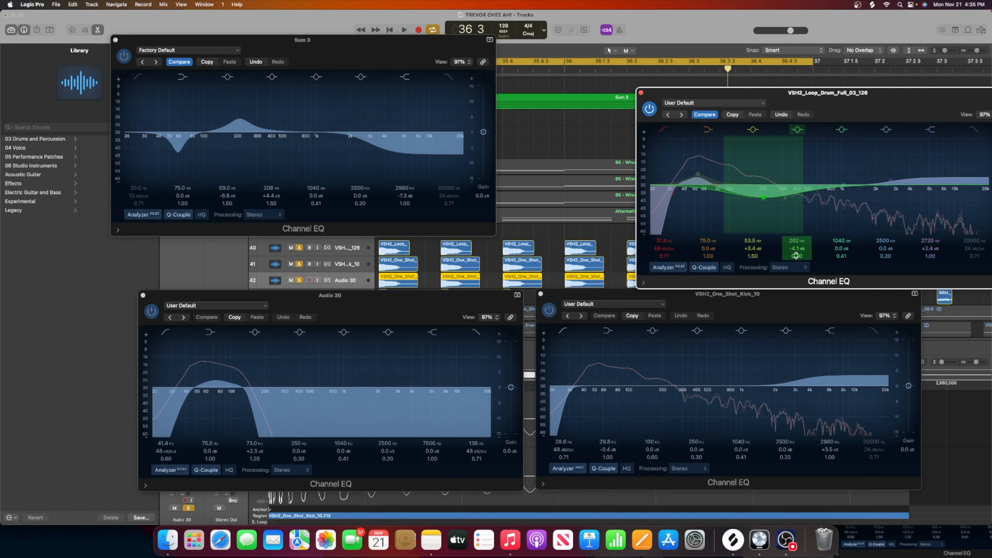
pyautogui.moveTo(796, 256); pyautogui.dragTo(797, 249)
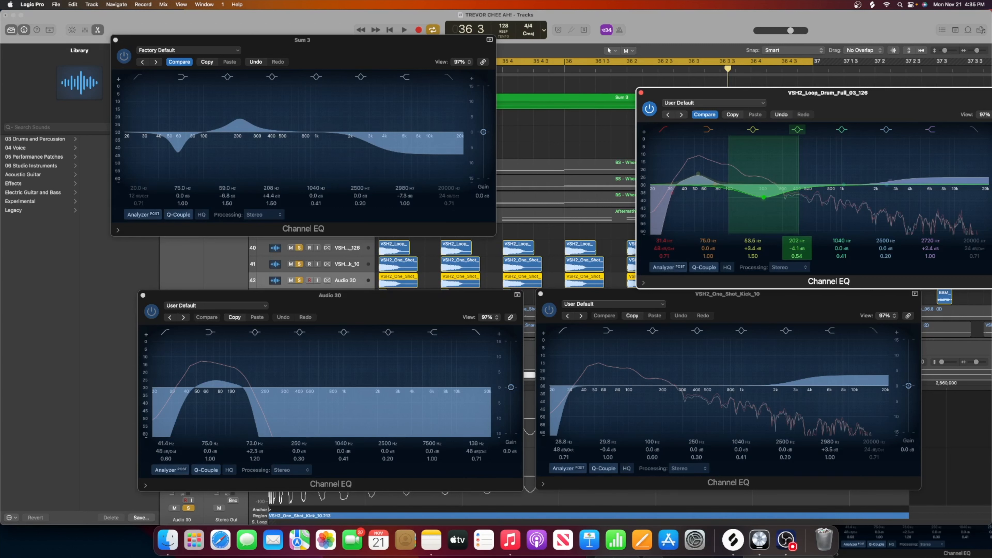
pyautogui.moveTo(796, 256); pyautogui.dragTo(796, 248)
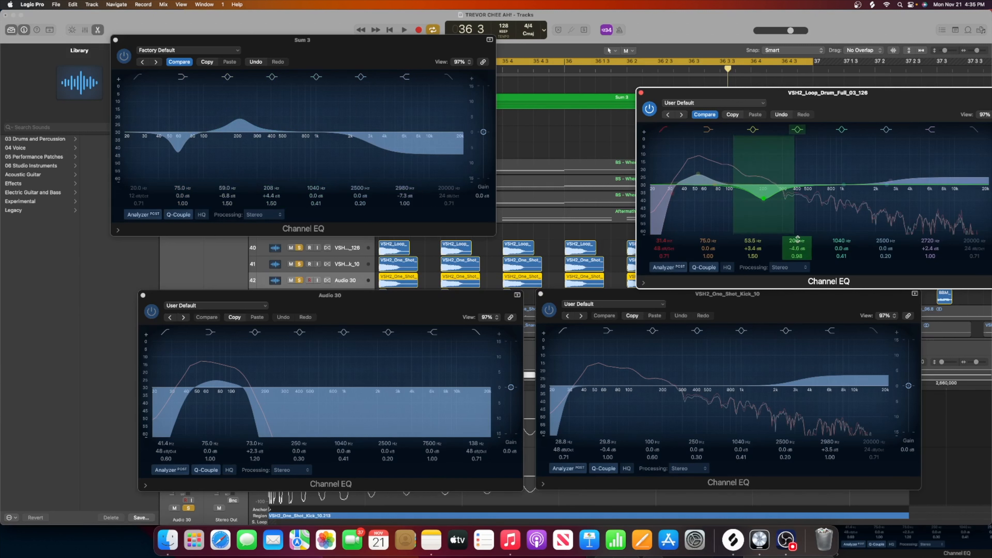
# Step: Deepen the drum loop EQ's 202 Hz cut and play the loop to check it
pyautogui.moveTo(764, 199); pyautogui.dragTo(763, 203)
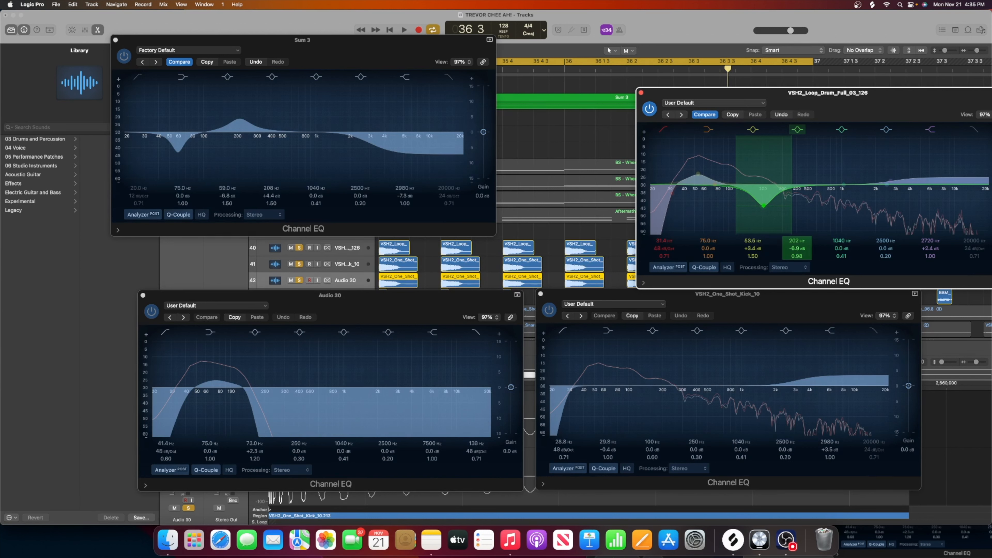
pyautogui.moveTo(764, 206); pyautogui.dragTo(764, 209)
pyautogui.press('space')
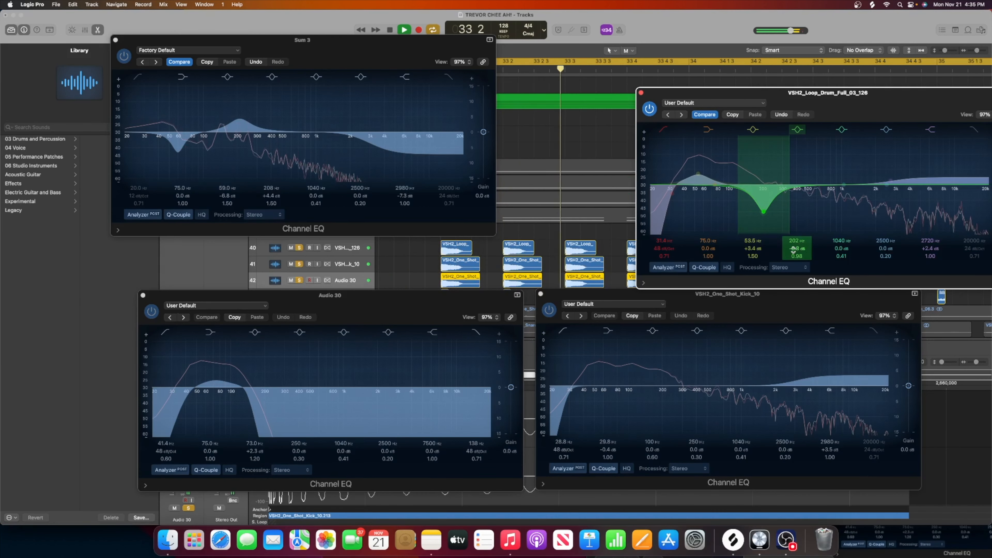
pyautogui.press('space')
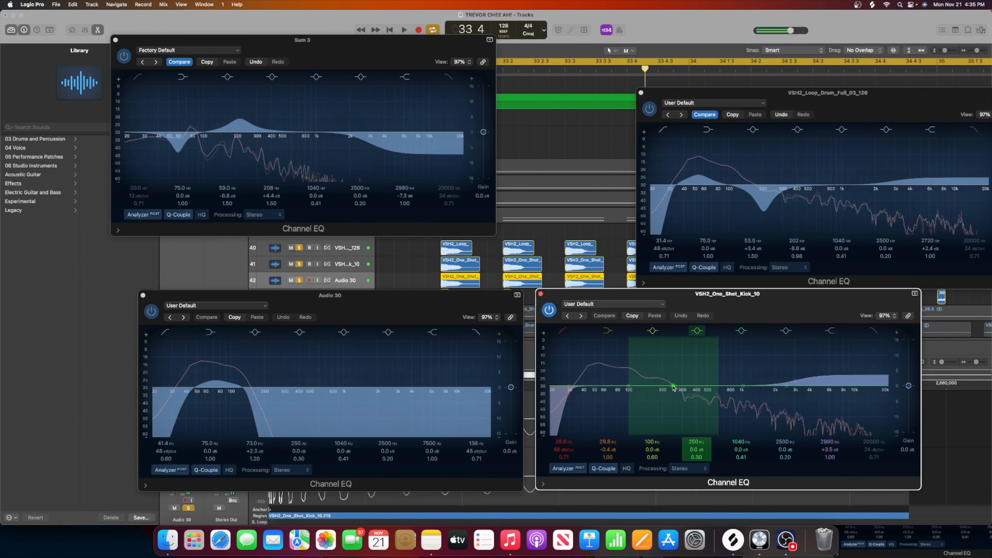
# Step: In the VSH2_One_Shot_Kick_10 EQ, cut 212 Hz by 8.8 dB with Q 0.98 and boost 60.5 Hz by 5.0 dB with Q 1.70
pyautogui.moveTo(673, 386); pyautogui.dragTo(666, 421)
pyautogui.moveTo(694, 456); pyautogui.dragTo(694, 441)
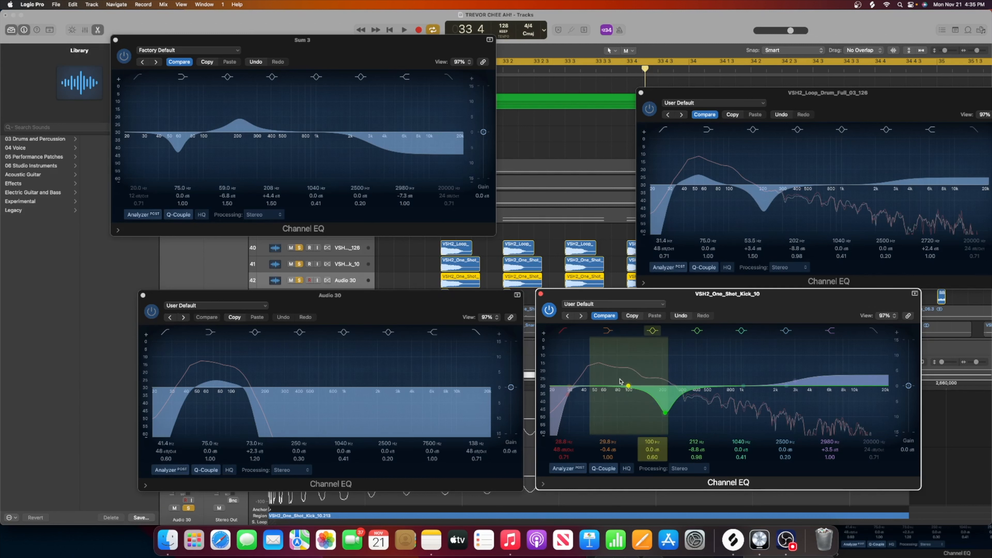
pyautogui.moveTo(600, 384); pyautogui.dragTo(604, 370)
pyautogui.scroll(4, 604, 369)
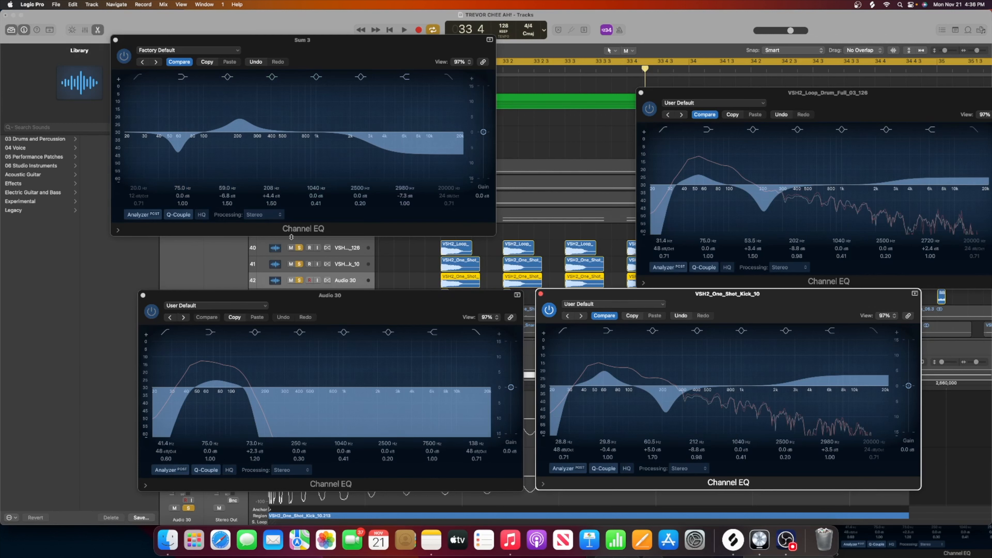
# Step: Bring the drum loop's EQ window fully into view above the kick EQ and play the loop to compare all four curves
pyautogui.moveTo(814, 107); pyautogui.dragTo(707, 105)
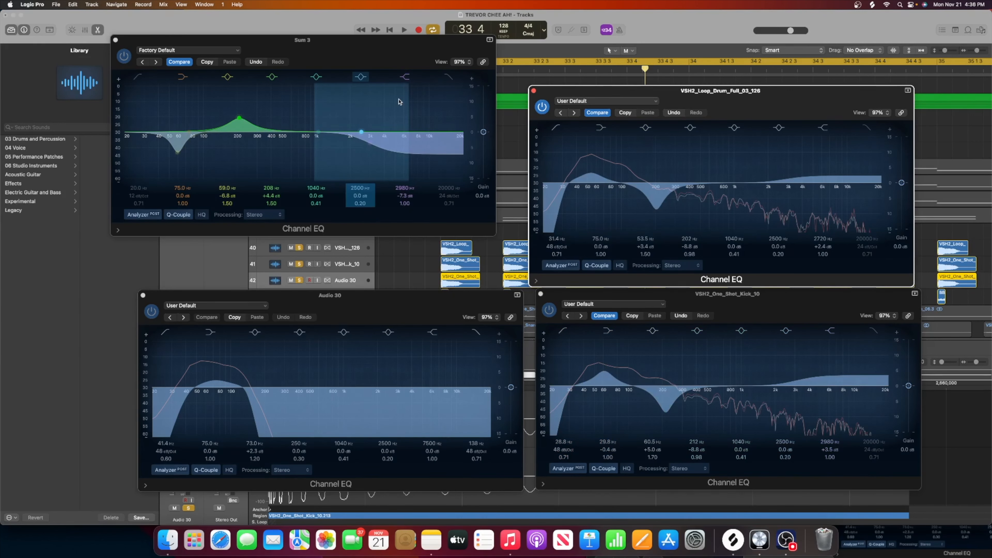
pyautogui.press('space')
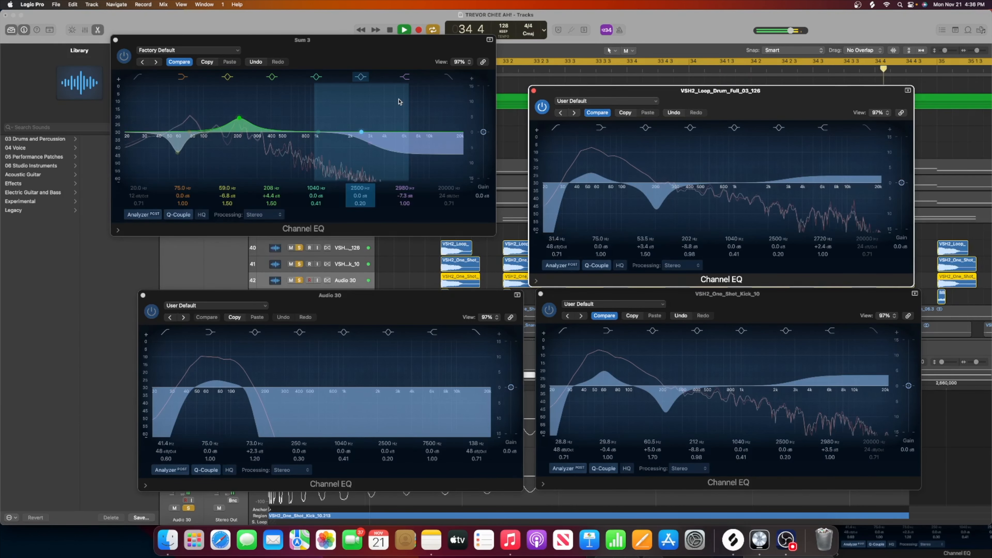
pyautogui.press('space')
# Step: Close the four Channel EQ windows and collapse the audio file editor below the tracks
pyautogui.click(115, 40)
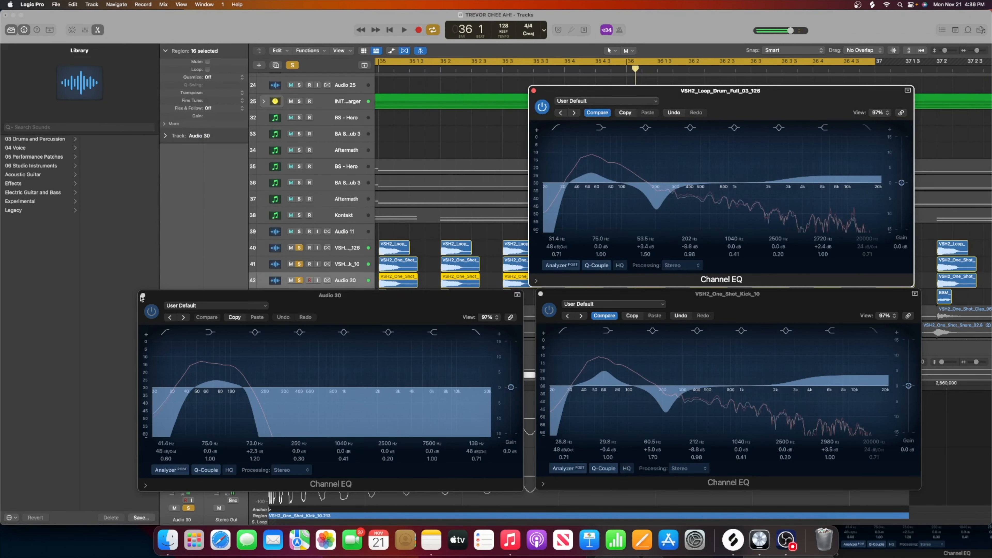
pyautogui.click(142, 296)
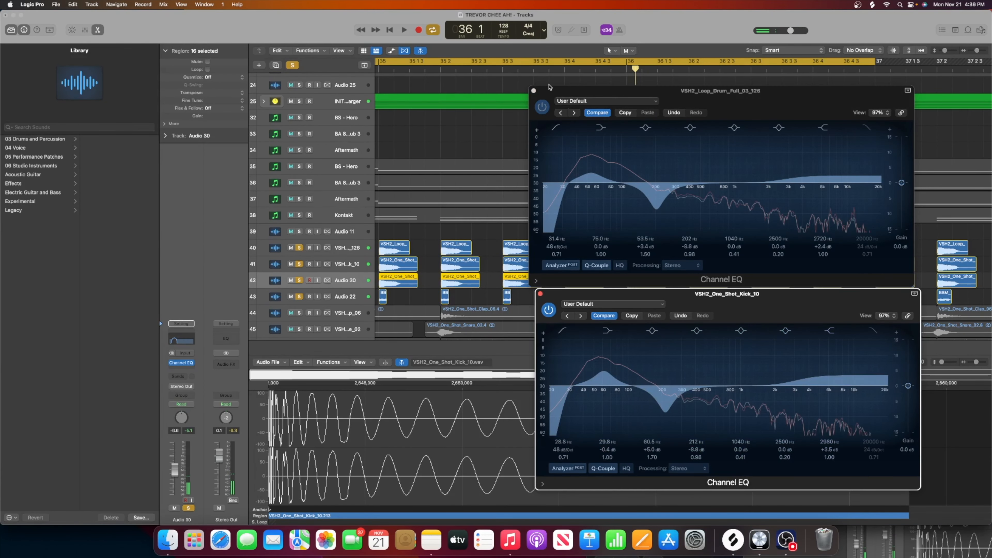
pyautogui.click(533, 91)
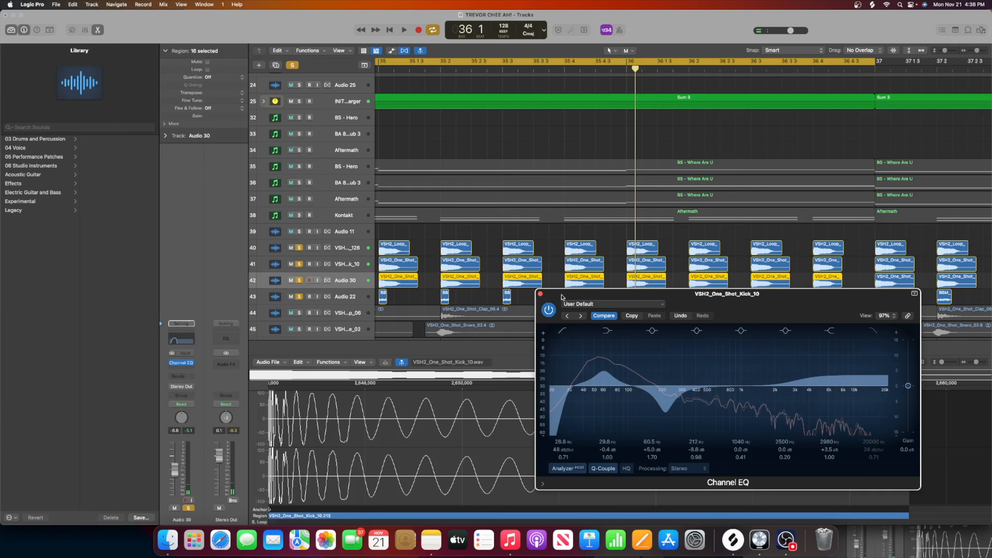
pyautogui.click(540, 294)
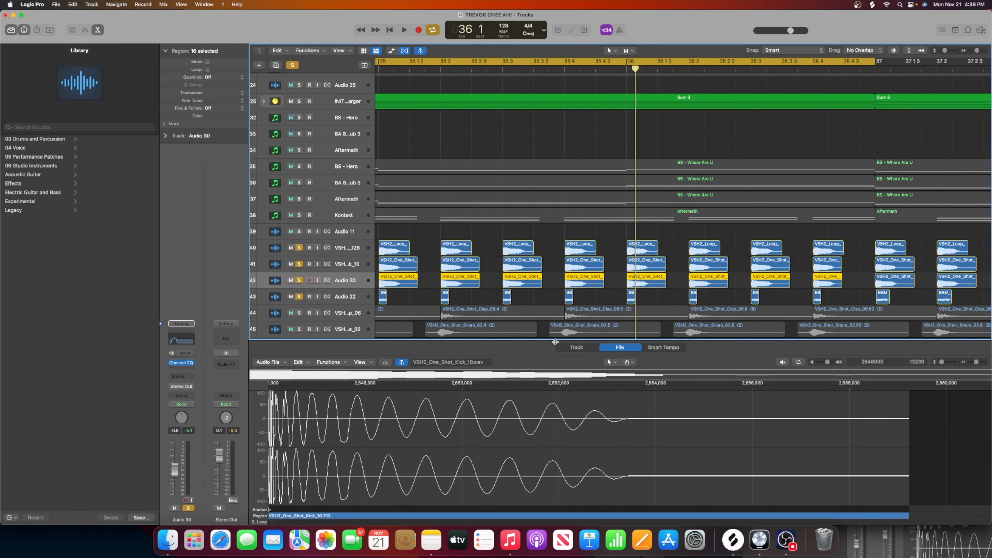
pyautogui.moveTo(555, 342); pyautogui.dragTo(509, 382)
# Step: Mute the Sum 8 stack on track 8 and its three bounced tracks, 9 to 11
pyautogui.hscroll(-10, 510, 382)
pyautogui.scroll(5, 510, 382)
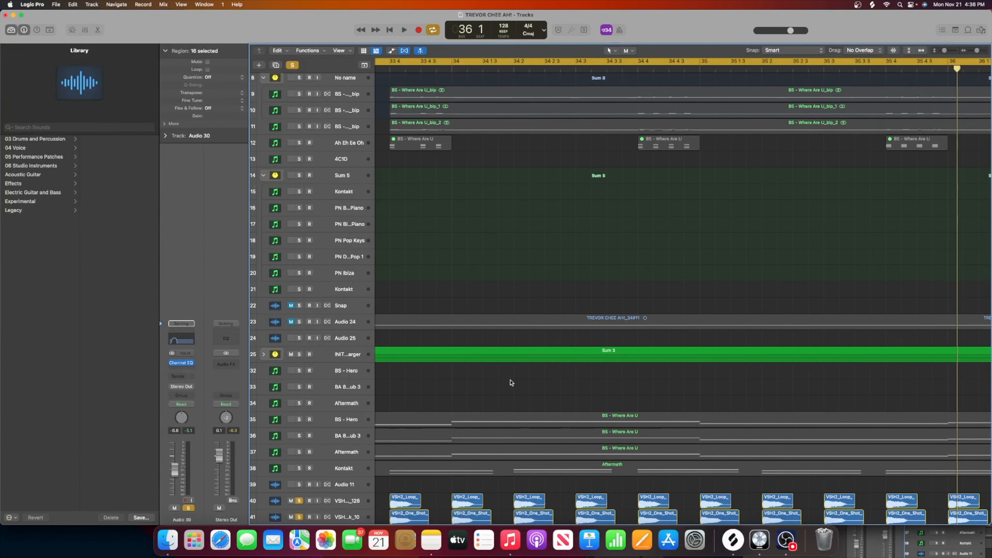
pyautogui.hscroll(-5, 510, 382)
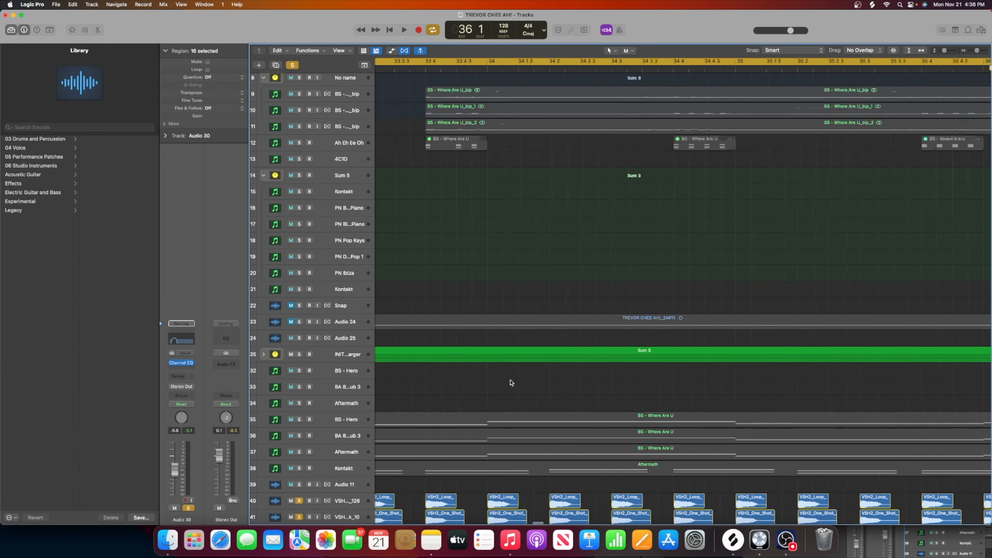
pyautogui.scroll(4, 510, 382)
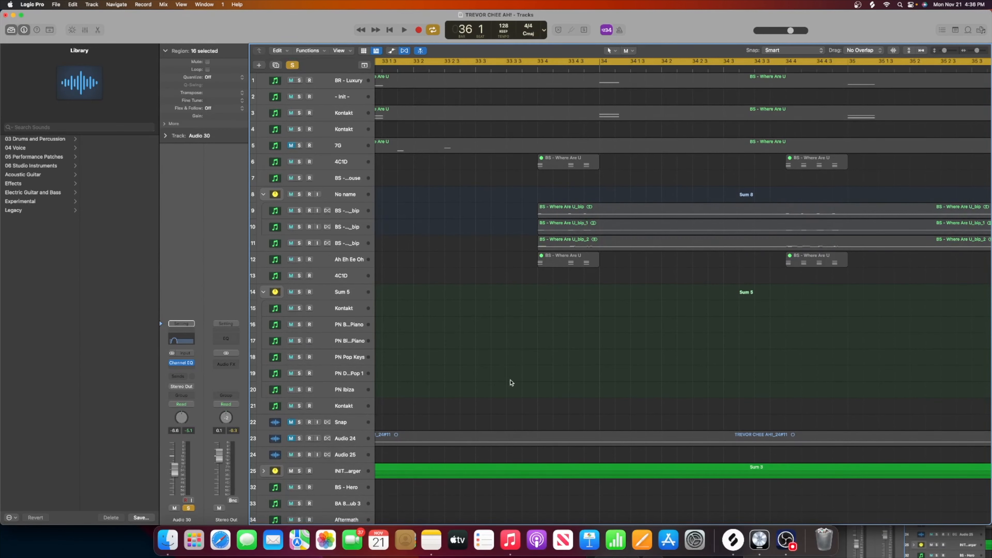
pyautogui.hscroll(-3, 510, 382)
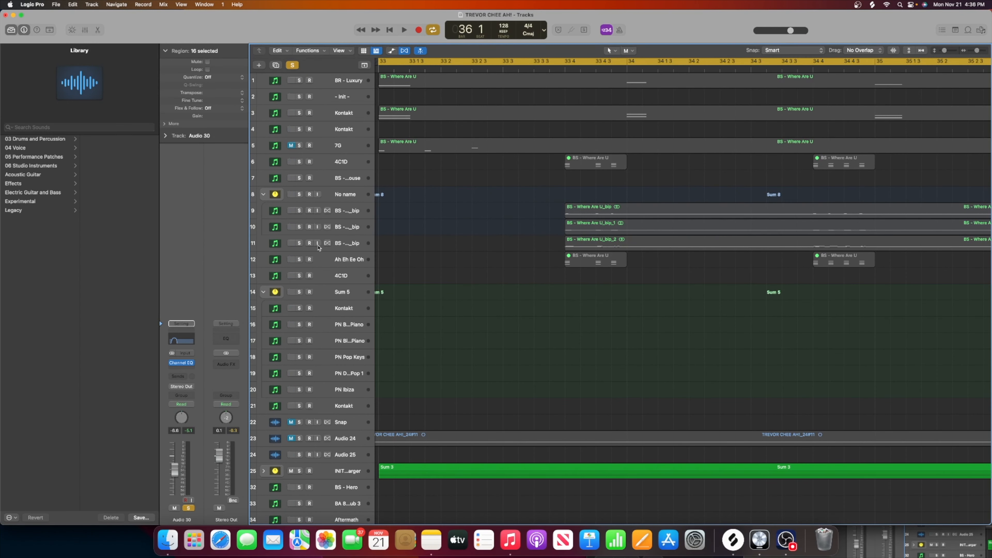
pyautogui.moveTo(291, 195); pyautogui.dragTo(290, 245)
# Step: Clear the solo on all tracks so the whole arrangement can be heard
pyautogui.scroll(-5, 427, 324)
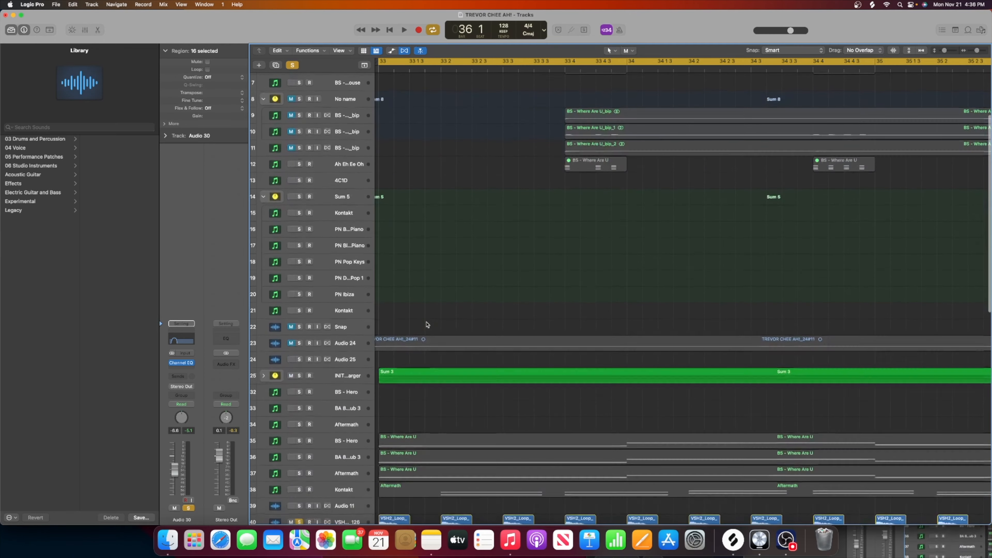
pyautogui.scroll(2, 427, 324)
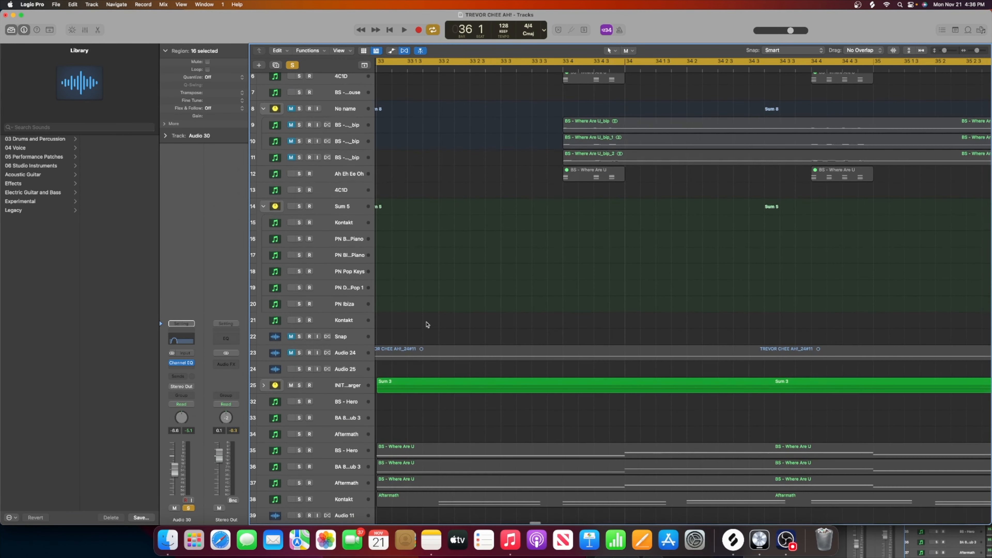
pyautogui.hscroll(-1, 427, 324)
pyautogui.scroll(2, 430, 305)
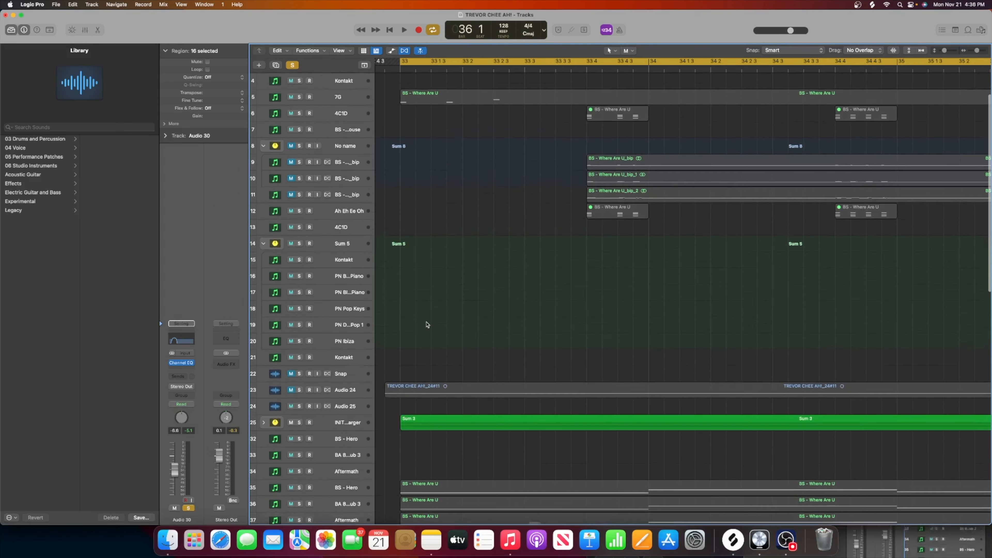
pyautogui.click(292, 65)
# Step: Play the full mix from bar 33 to hear bass and kicks with the other tracks, and stop playback
pyautogui.scroll(-4, 394, 236)
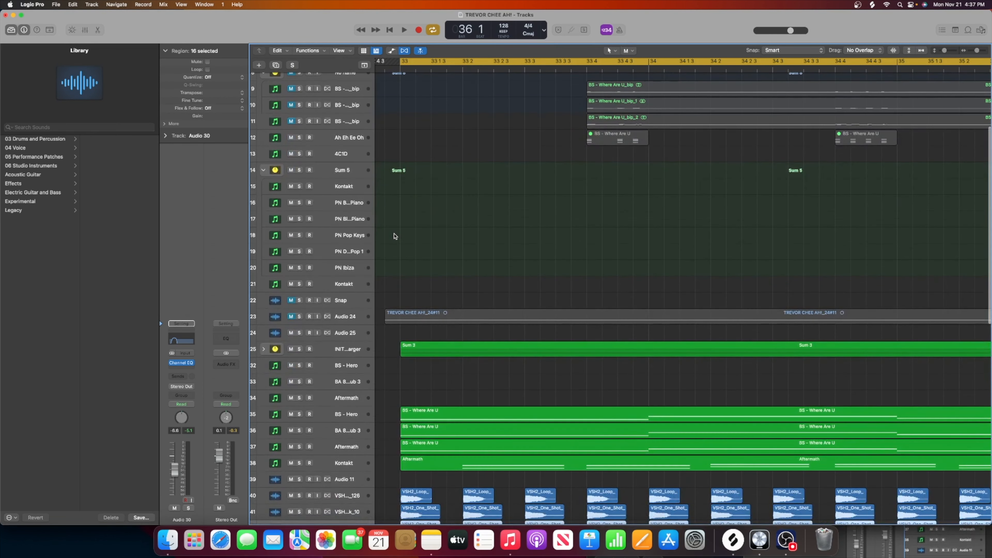
pyautogui.scroll(-10, 394, 237)
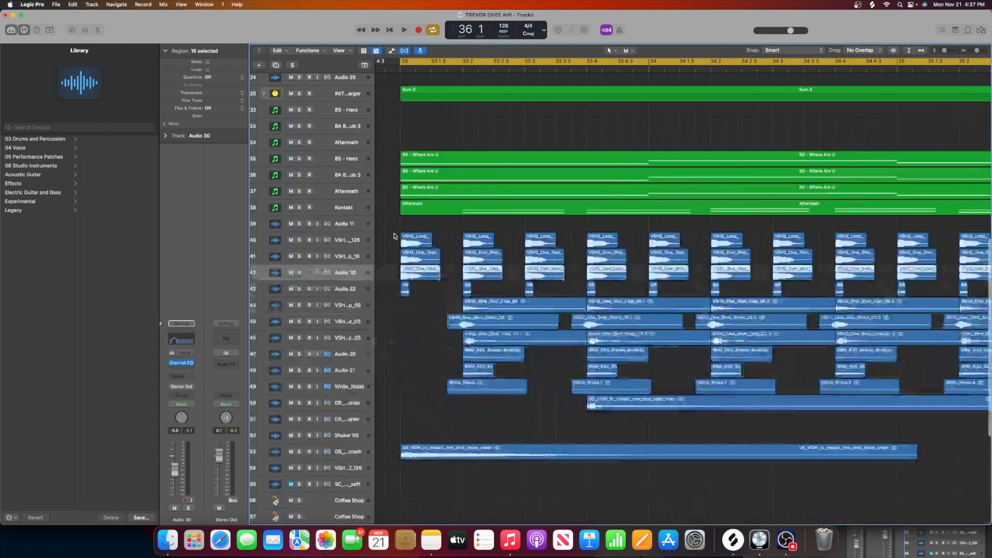
pyautogui.press('space')
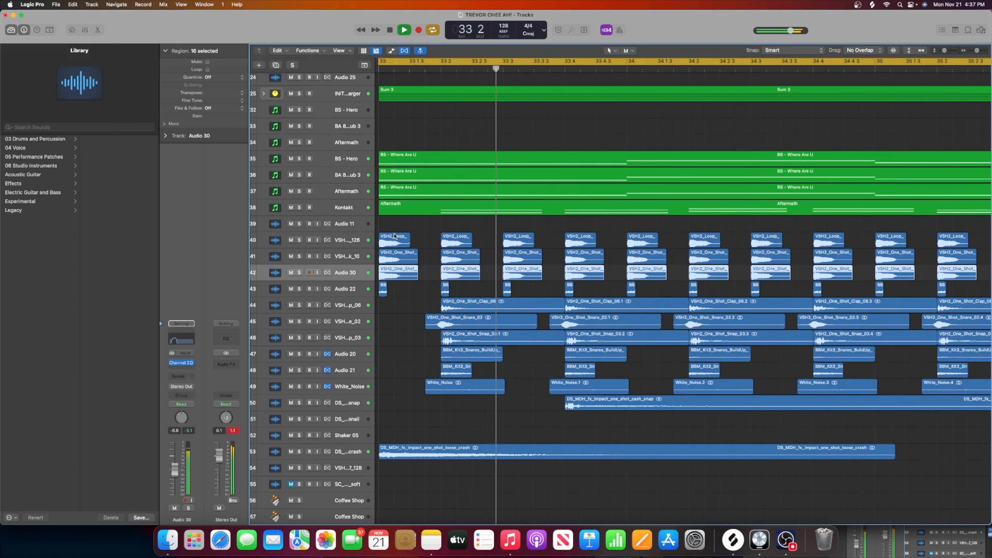
pyautogui.press('space')
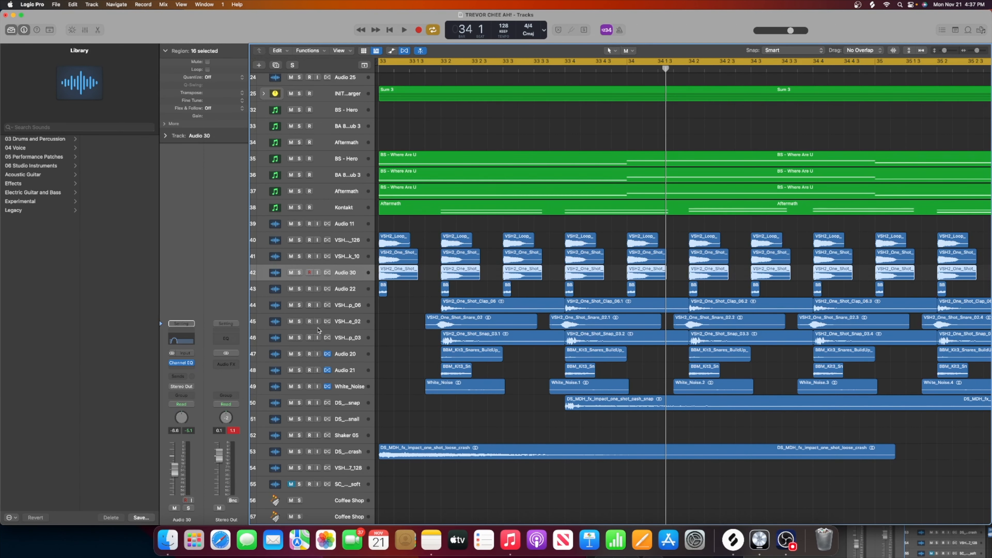
# Step: Look through the whole track list, from the chord instruments through the bass layers to the kicks and percussion
pyautogui.scroll(15, 373, 336)
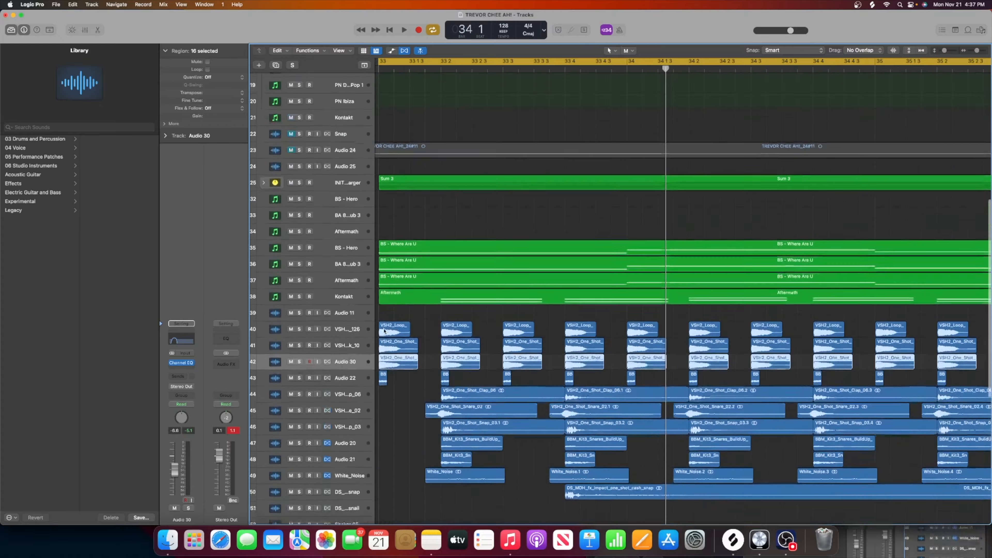
pyautogui.scroll(5, 383, 331)
pyautogui.hscroll(-3, 383, 331)
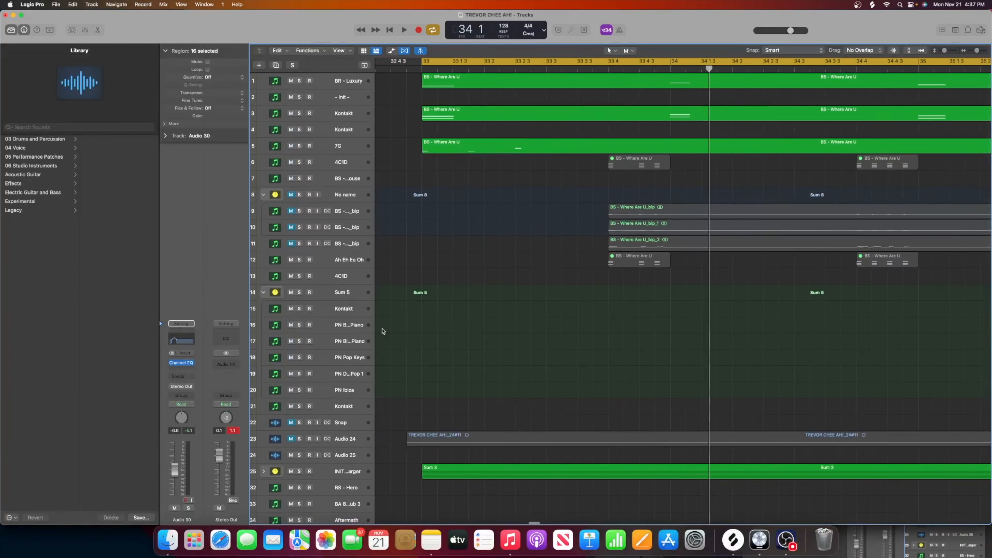
pyautogui.scroll(-6, 382, 330)
pyautogui.scroll(-6, 382, 331)
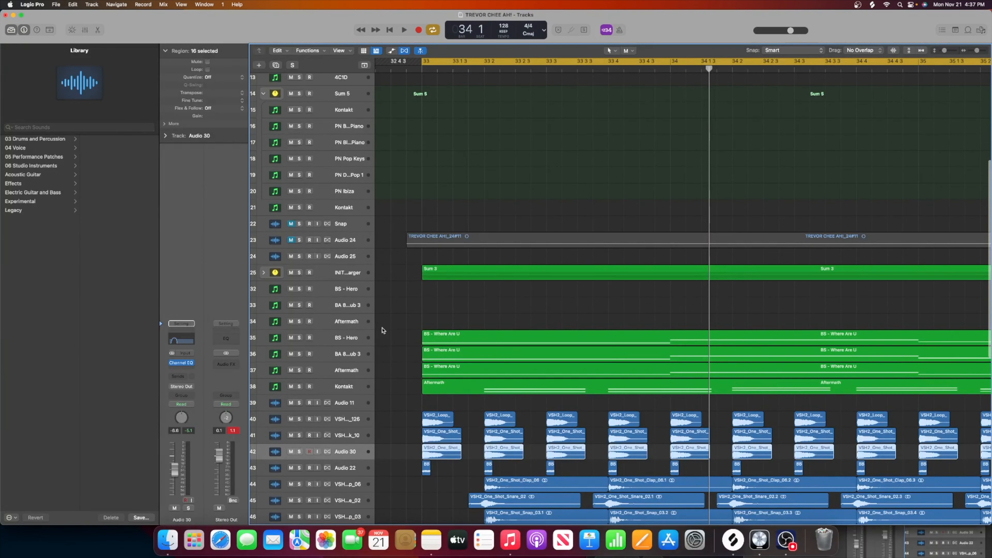
pyautogui.scroll(-6, 382, 330)
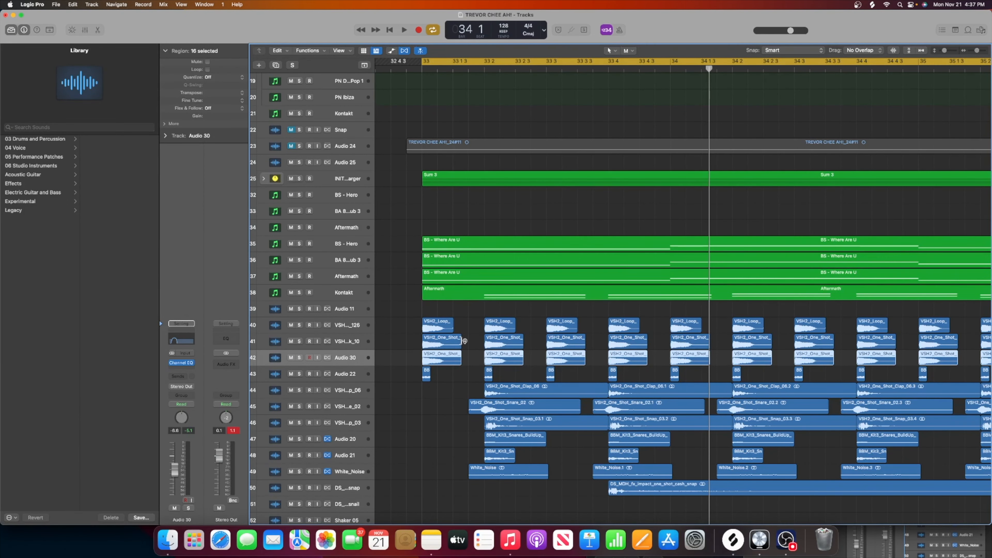
pyautogui.scroll(-4, 427, 386)
pyautogui.scroll(3, 383, 364)
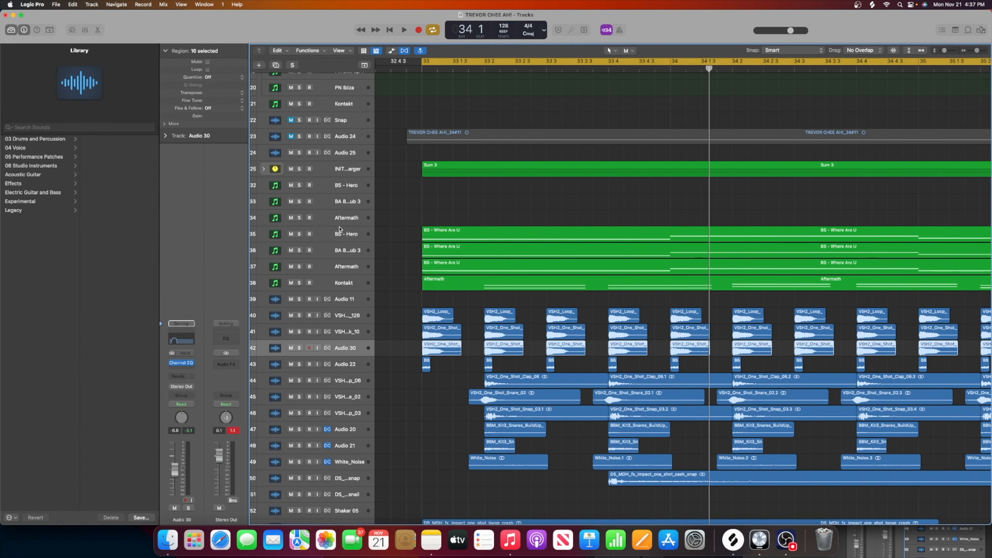
pyautogui.scroll(19, 342, 234)
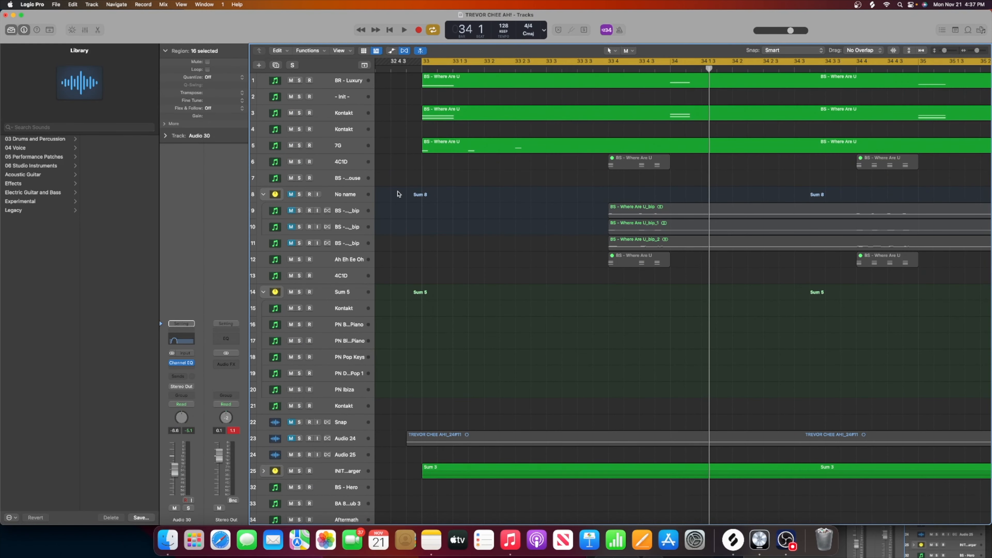
pyautogui.scroll(-20, 398, 194)
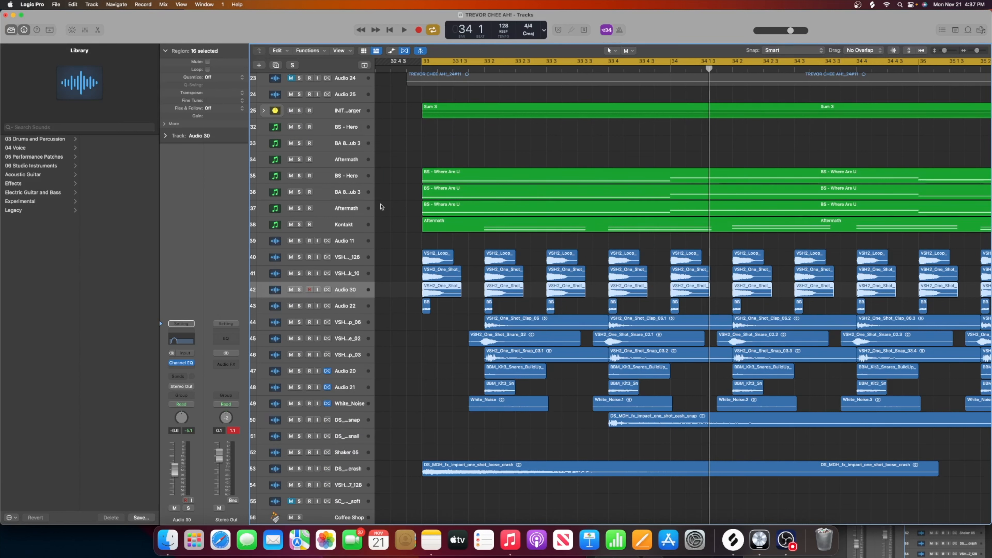
# Step: Solo the clap, snare and percussion layers on tracks 44 to 50 and play them briefly from bar 33
pyautogui.click(355, 311)
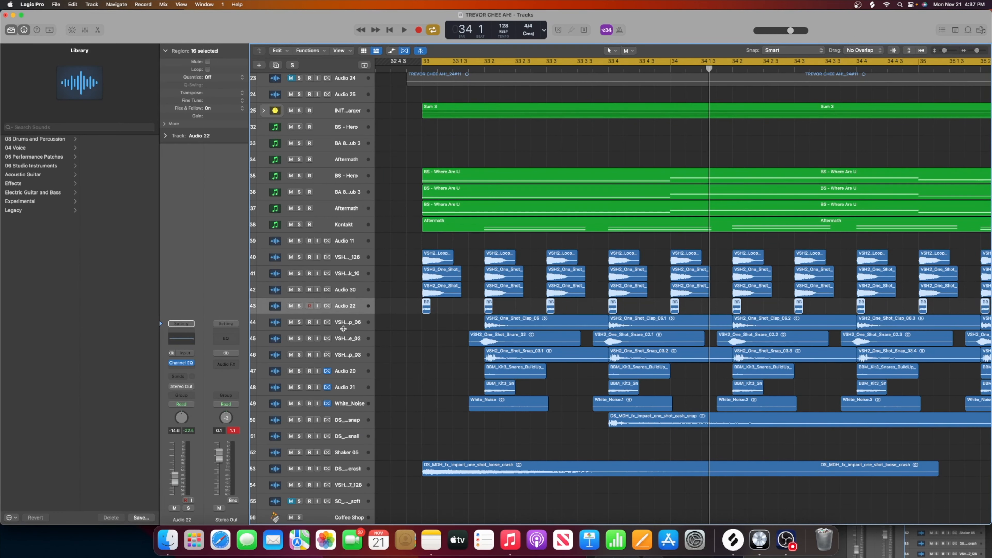
pyautogui.moveTo(299, 323); pyautogui.dragTo(304, 420)
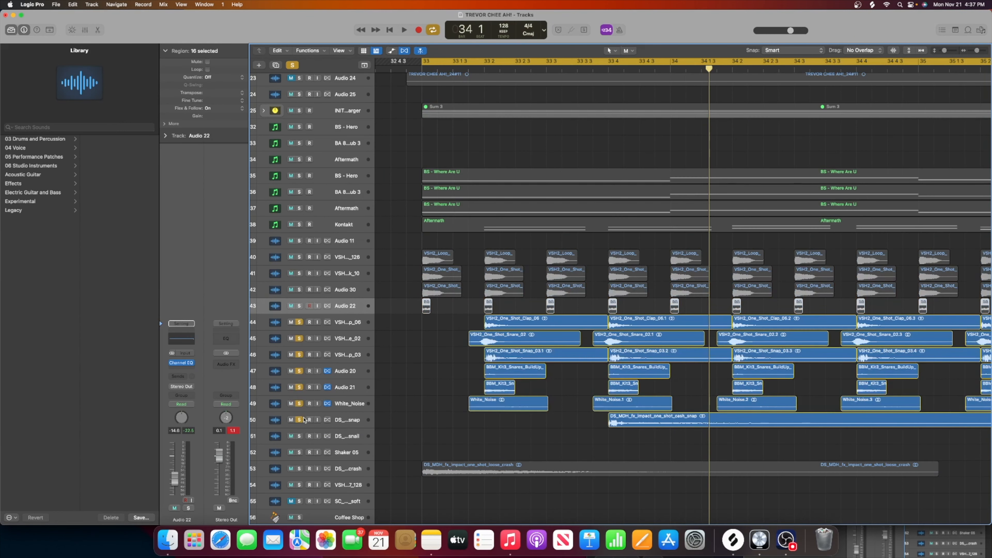
pyautogui.press('space')
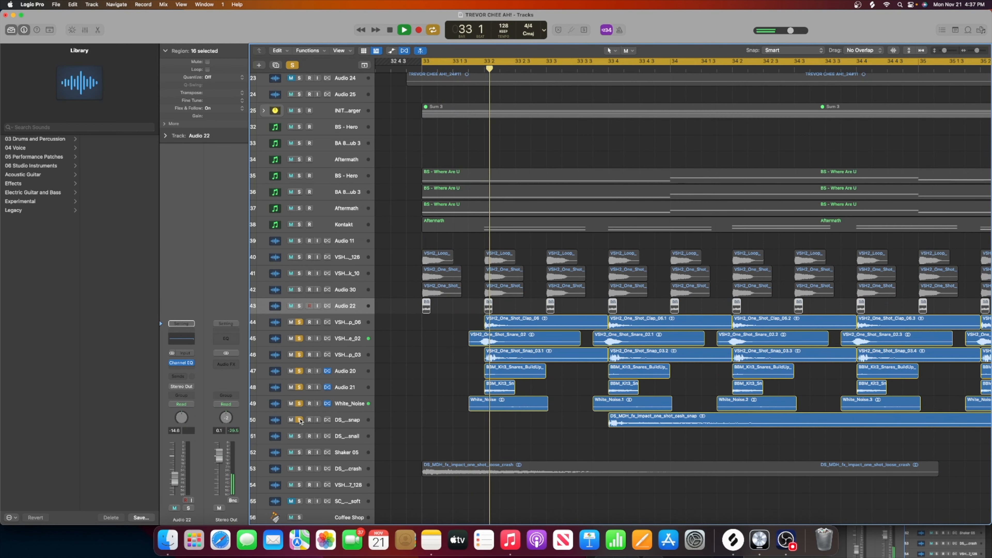
pyautogui.press('space')
# Step: Add a Channel EQ to the clap on track 44 and enable a 48 dB/Oct low cut at 206 Hz
pyautogui.click(338, 327)
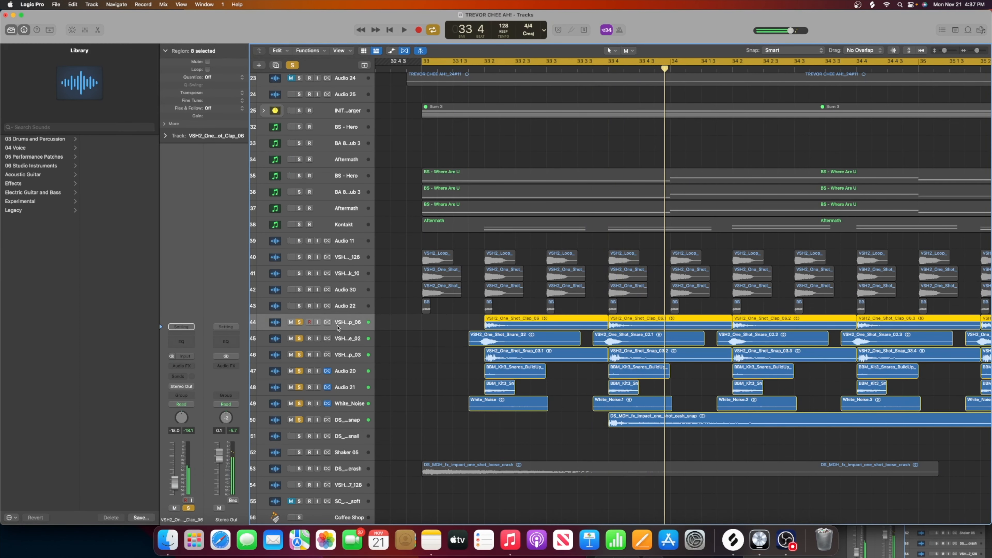
pyautogui.click(184, 344)
pyautogui.press('space')
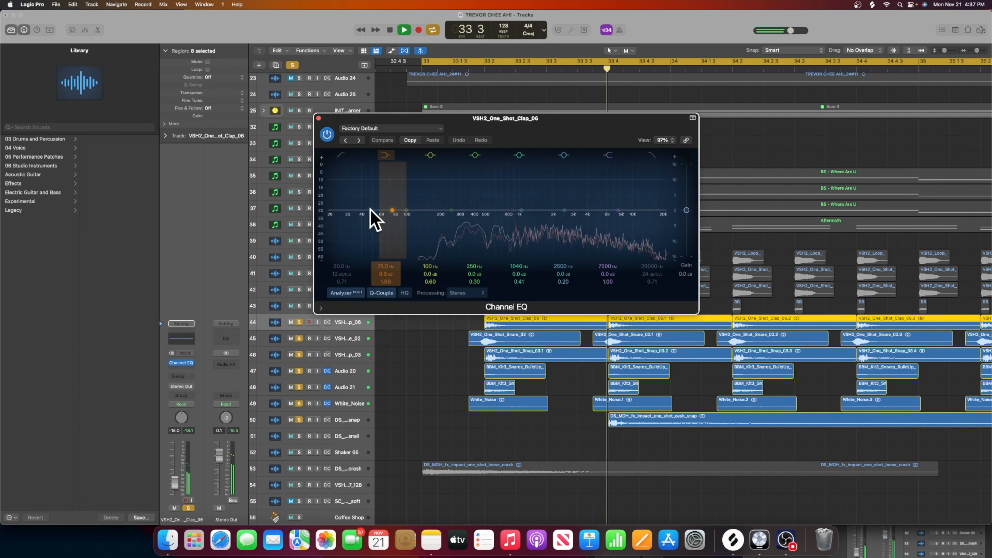
pyautogui.click(337, 161)
pyautogui.press('space')
pyautogui.moveTo(343, 275)
pyautogui.mouseDown()
pyautogui.moveTo(342, 252)
pyautogui.moveTo(338, 269)
pyautogui.mouseUp()
# Step: Cut the clap's high shelf by 6.0 dB at 3880 Hz and play the loop to hear it
pyautogui.press('space')
pyautogui.moveTo(620, 212); pyautogui.dragTo(588, 235)
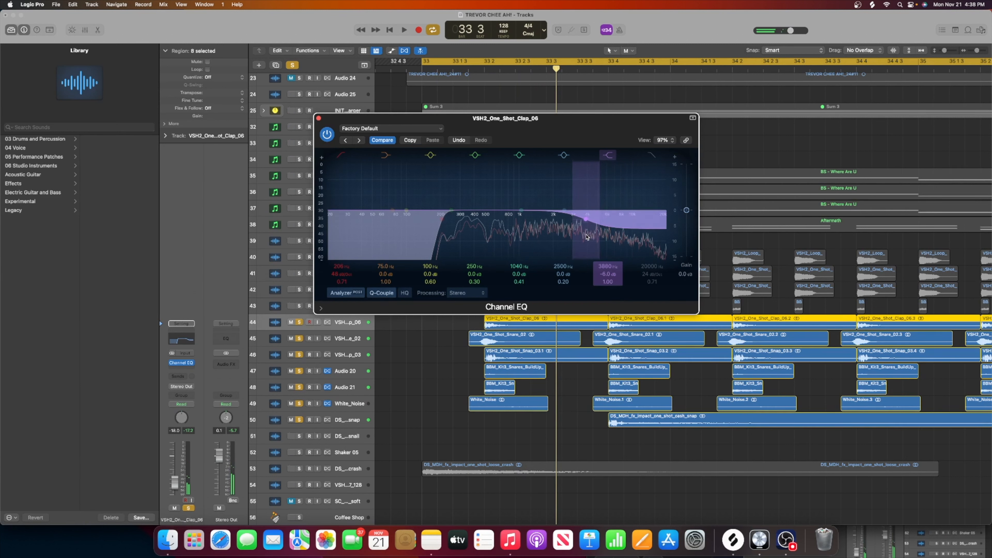
pyautogui.press('space')
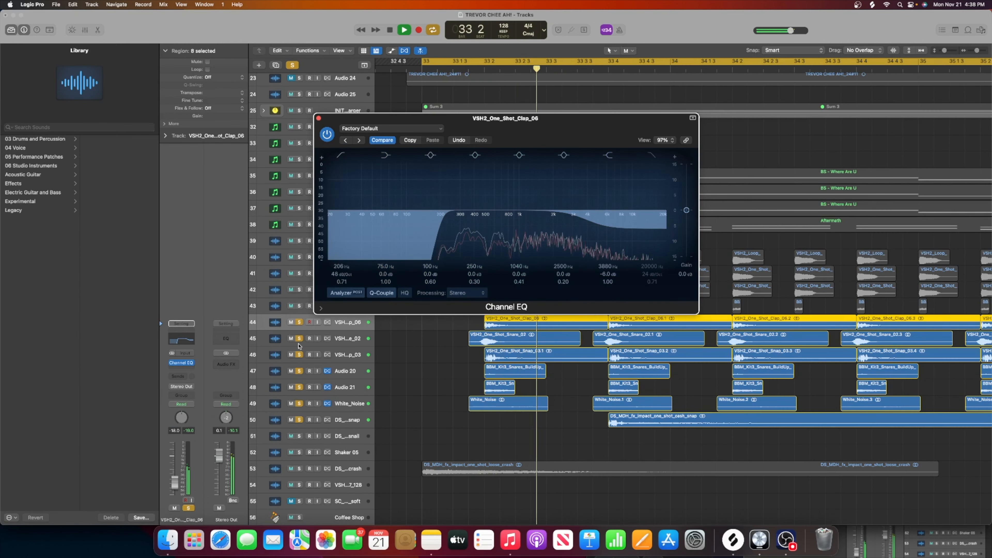
# Step: Unsolo tracks 45 to 50 to hear only the clap, and set its high shelf to -5.0 dB at 3740 Hz
pyautogui.moveTo(299, 342); pyautogui.dragTo(299, 420)
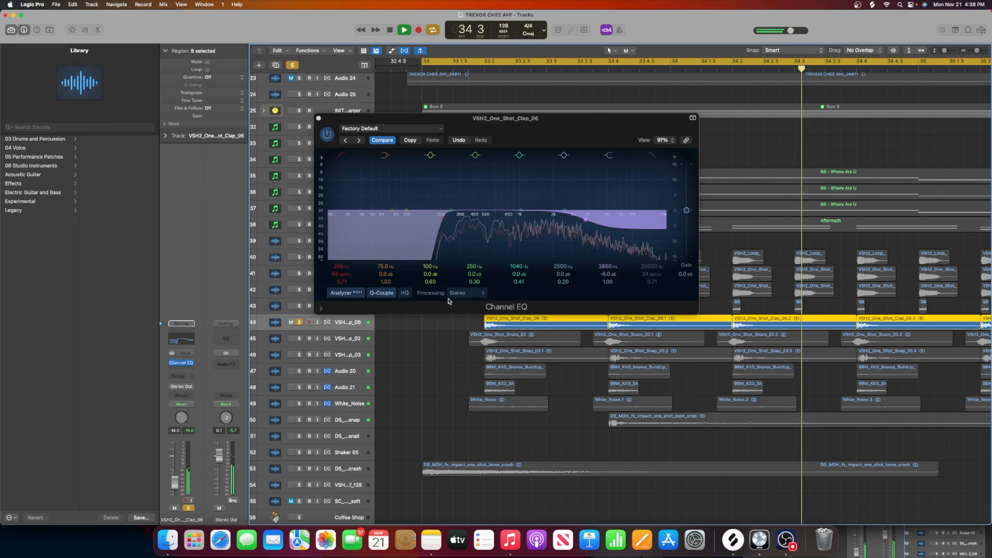
pyautogui.moveTo(585, 219)
pyautogui.mouseDown()
pyautogui.moveTo(585, 183)
pyautogui.moveTo(584, 216)
pyautogui.mouseUp()
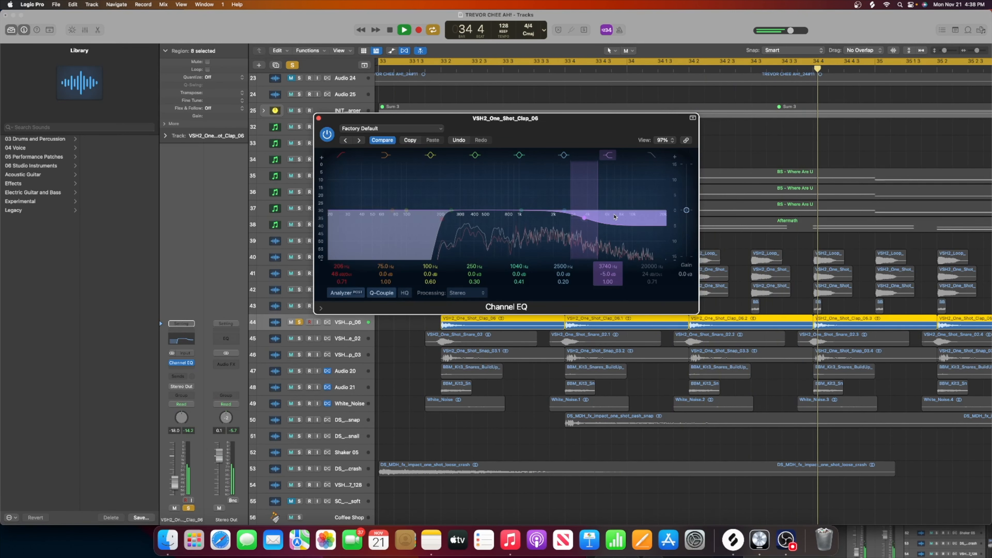
pyautogui.press('space')
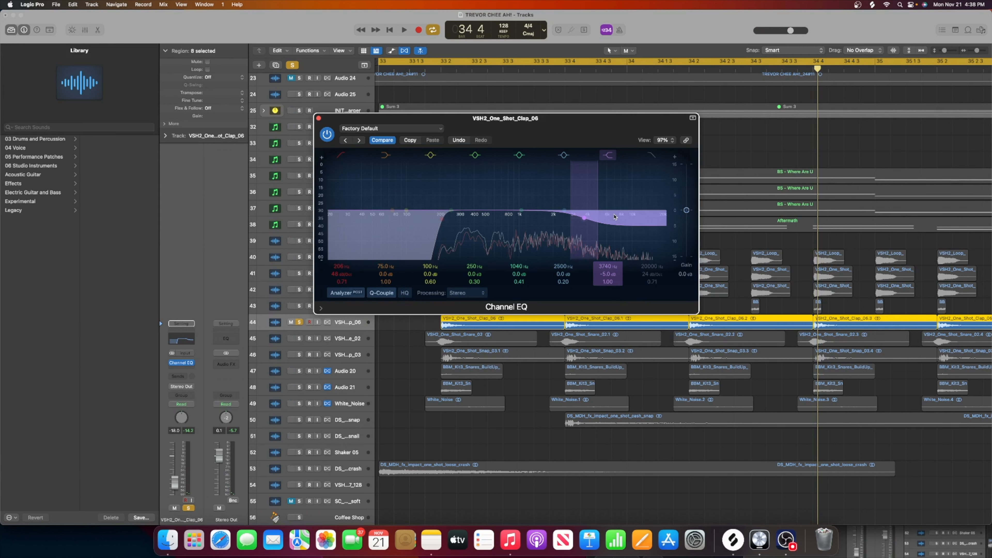
# Step: Return the clap's high shelf to 0.0 dB, lower its low cut to 24.6 Hz, and close the EQ
pyautogui.moveTo(585, 218); pyautogui.dragTo(585, 202)
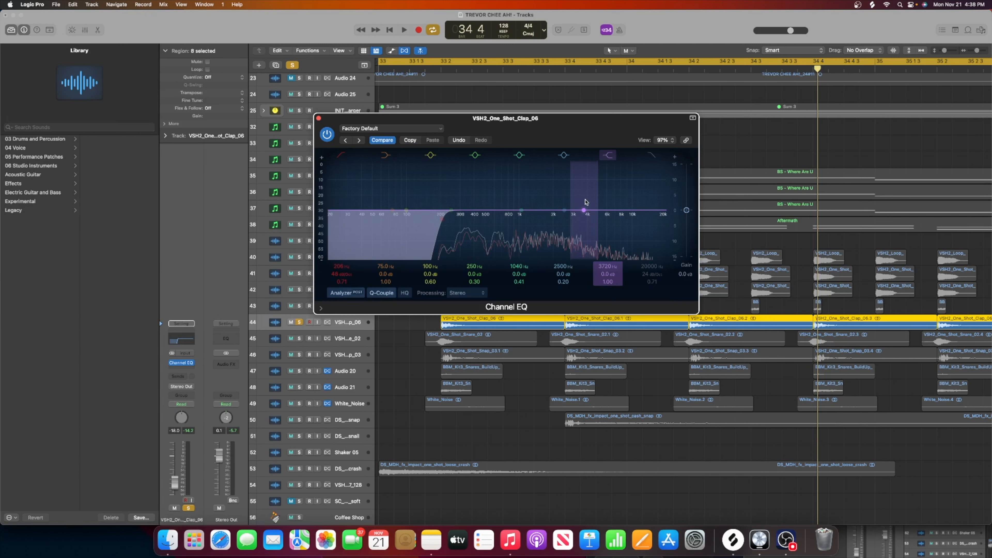
pyautogui.moveTo(445, 223); pyautogui.dragTo(337, 216)
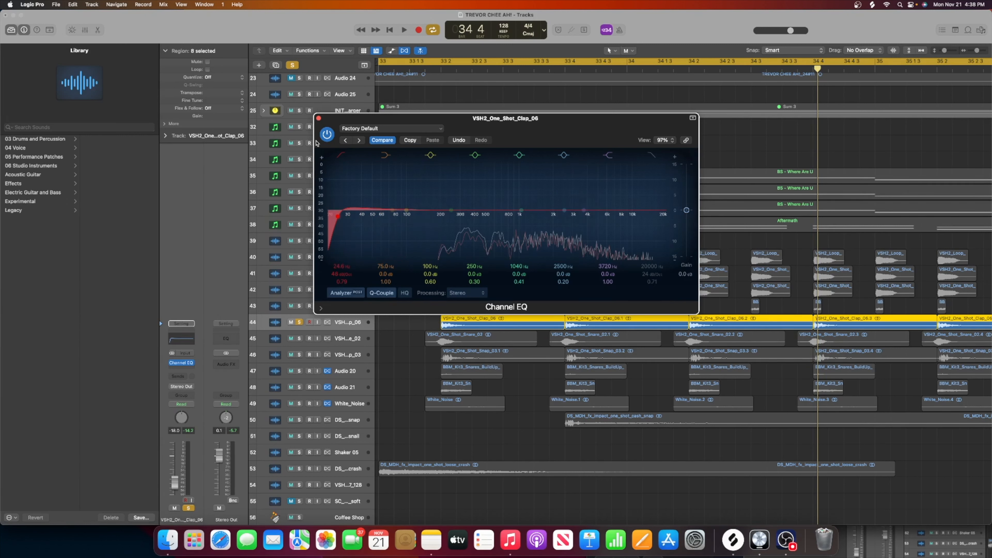
pyautogui.click(318, 118)
pyautogui.hscroll(-5, 503, 323)
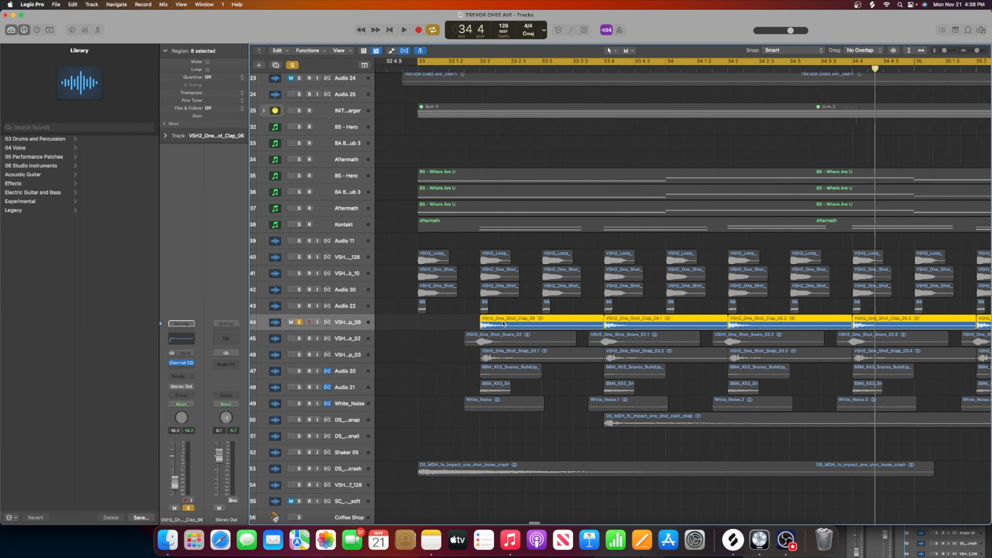